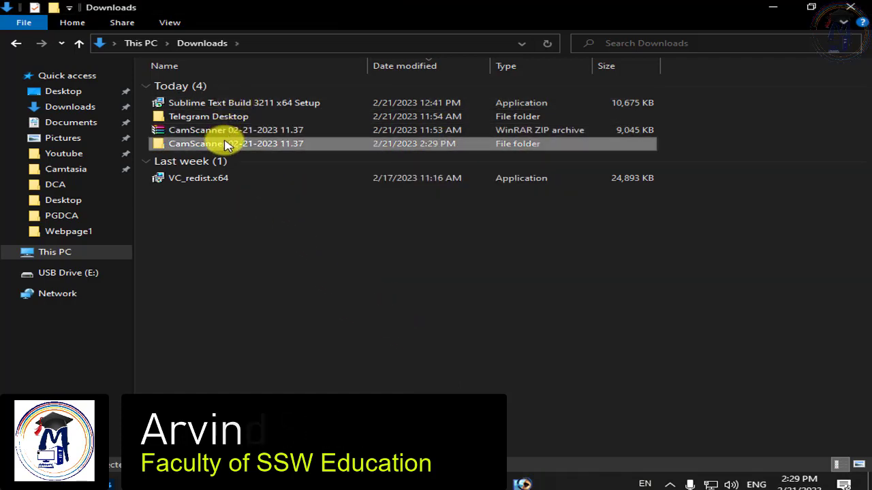
Open the CamScanner 02-21-2023 11.37 folder, preview scan _5, then view the _6 marksheet scan in Photos
{"action": "double_click", "coordinate": [227, 143]}
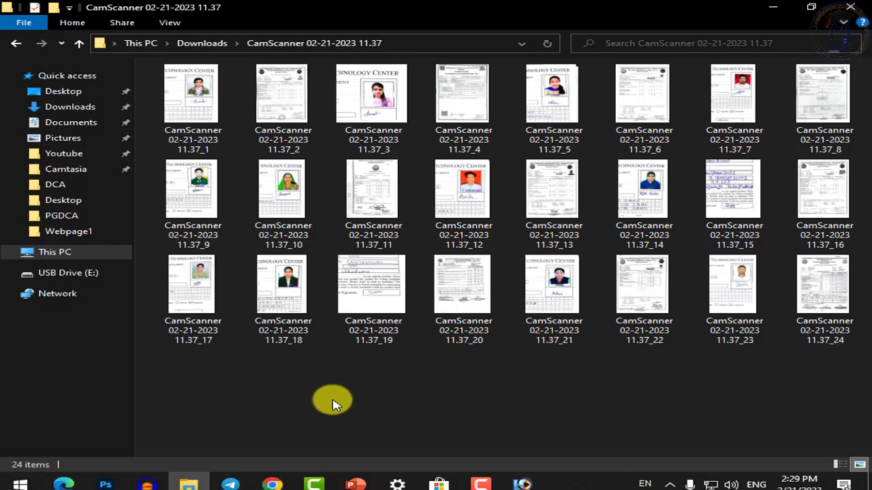
{"action": "left_click", "coordinate": [399, 113]}
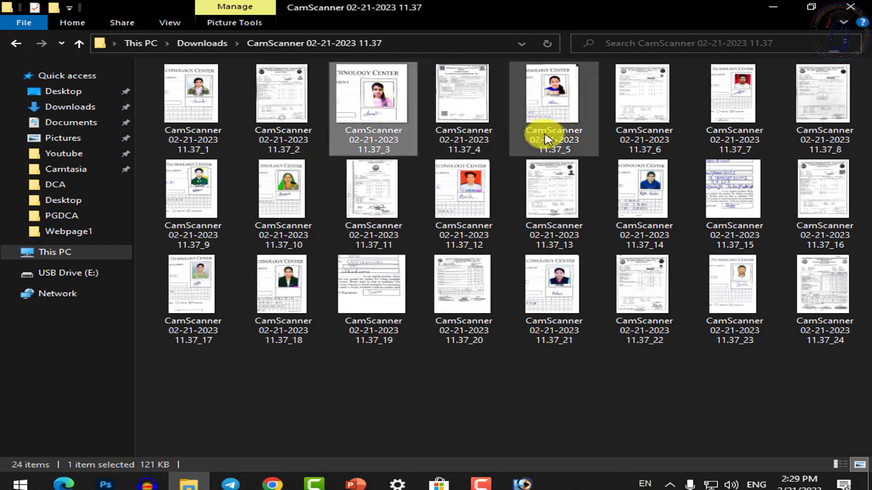
{"action": "left_click", "coordinate": [562, 128]}
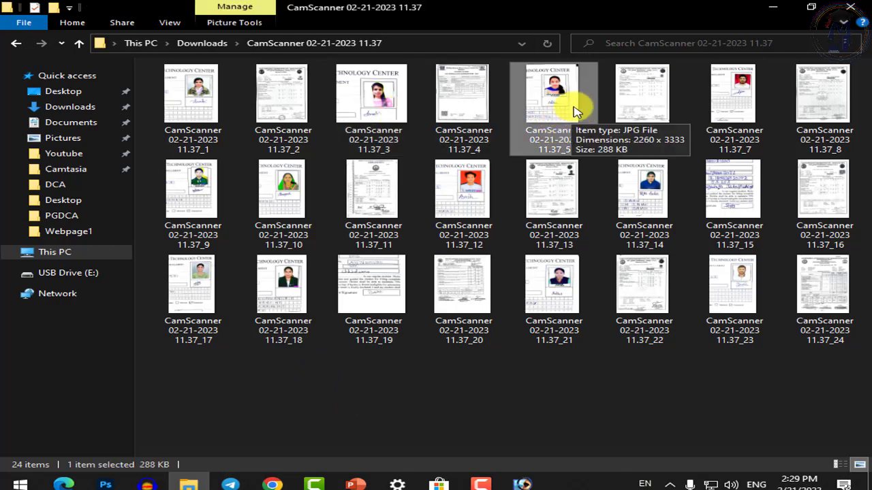
{"action": "double_click", "coordinate": [562, 112]}
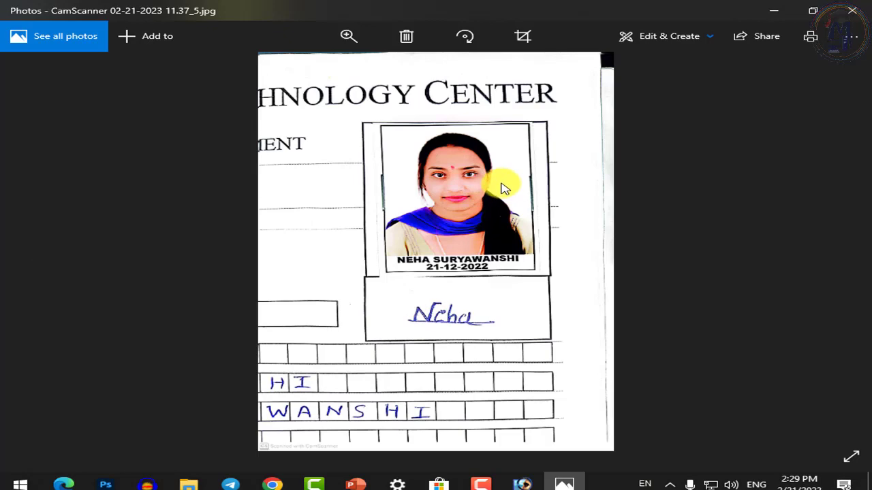
{"action": "left_click", "coordinate": [851, 11]}
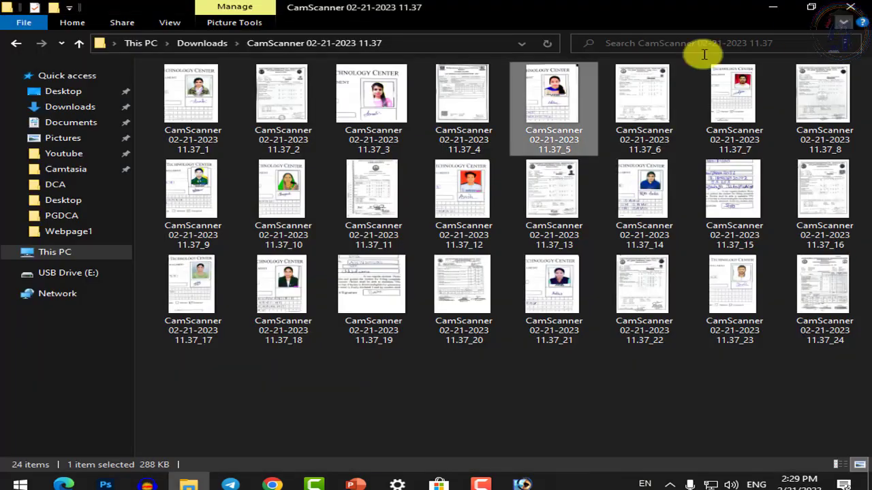
{"action": "double_click", "coordinate": [636, 111]}
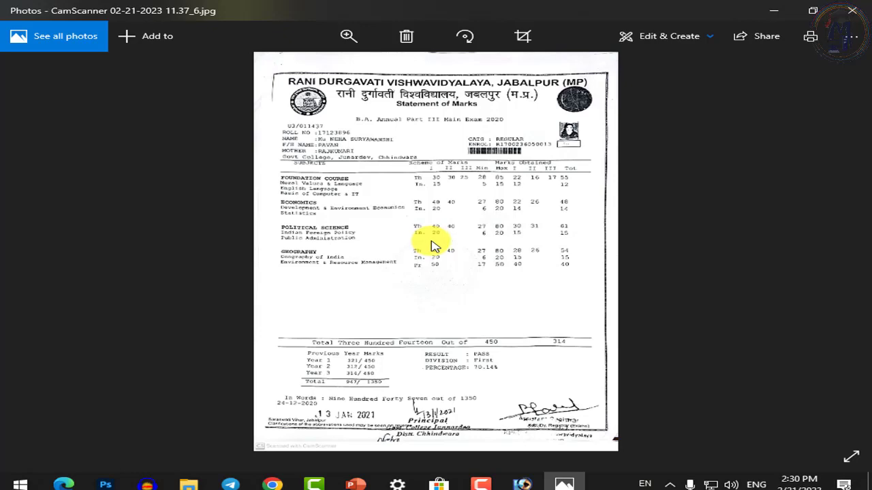
{"action": "left_click", "coordinate": [854, 13]}
{"action": "left_click", "coordinate": [562, 116]}
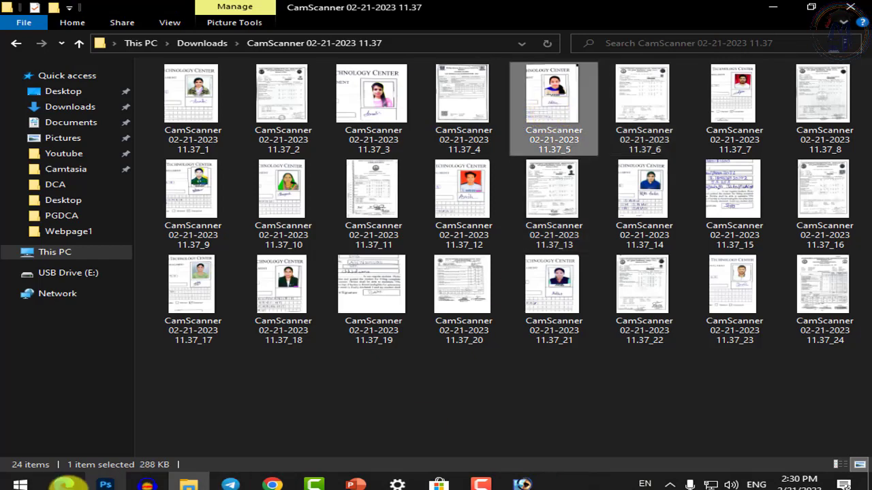
Review the enrollment form in Edge, then bring Adobe Photoshop to the front
{"action": "left_click", "coordinate": [65, 483]}
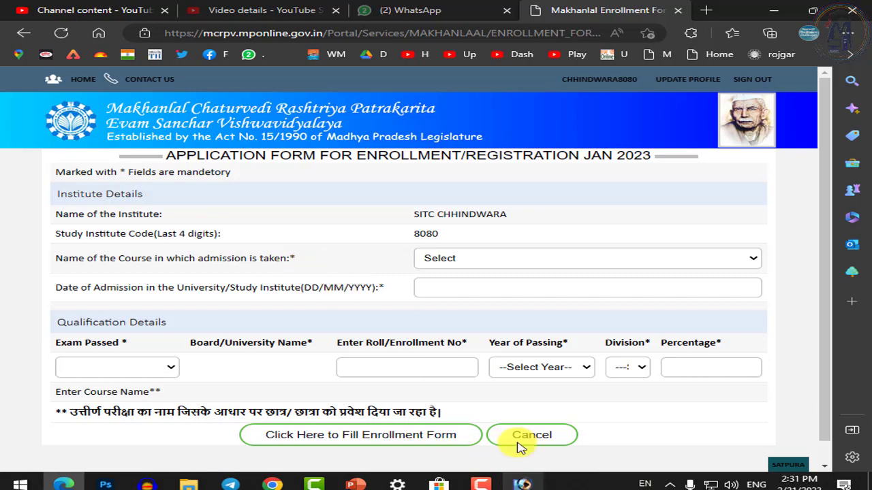
{"action": "left_click", "coordinate": [521, 481]}
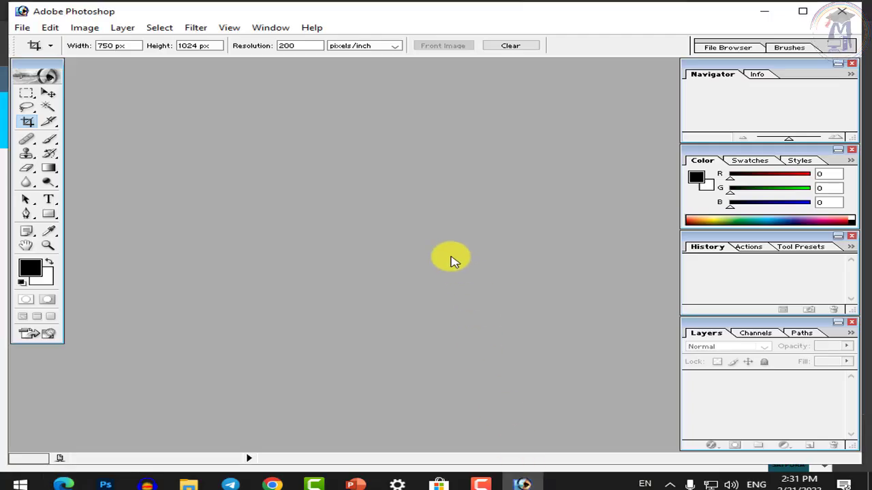
Open scans 11.37_5 and 11.37_6 from the Downloads CamScanner folder together in Photoshop
{"action": "left_click", "coordinate": [28, 31]}
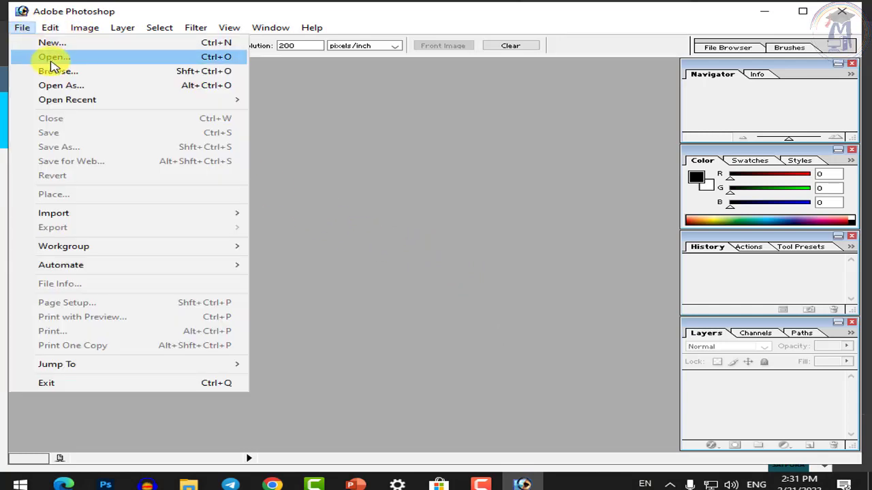
{"action": "left_click", "coordinate": [51, 60]}
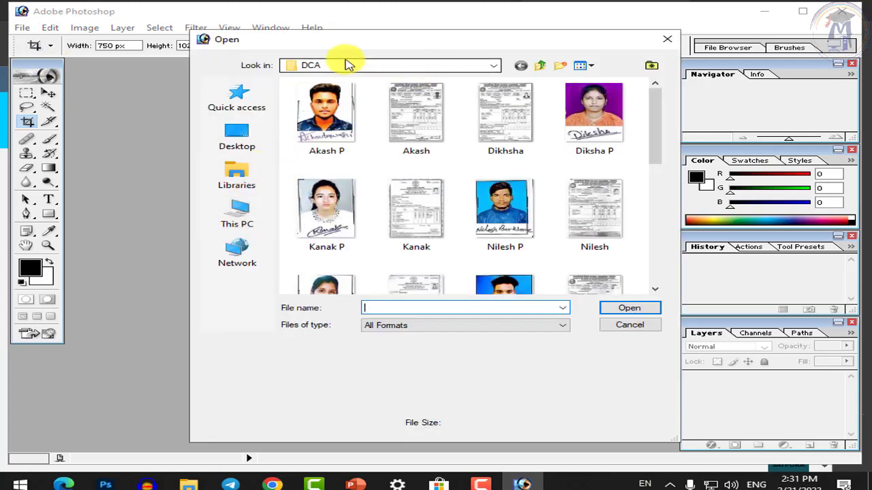
{"action": "left_click", "coordinate": [541, 66]}
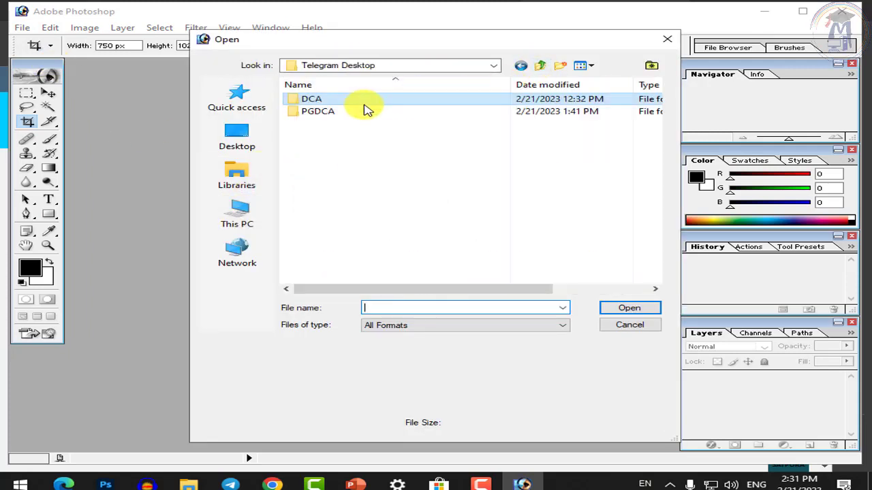
{"action": "left_click", "coordinate": [539, 66]}
{"action": "double_click", "coordinate": [378, 111]}
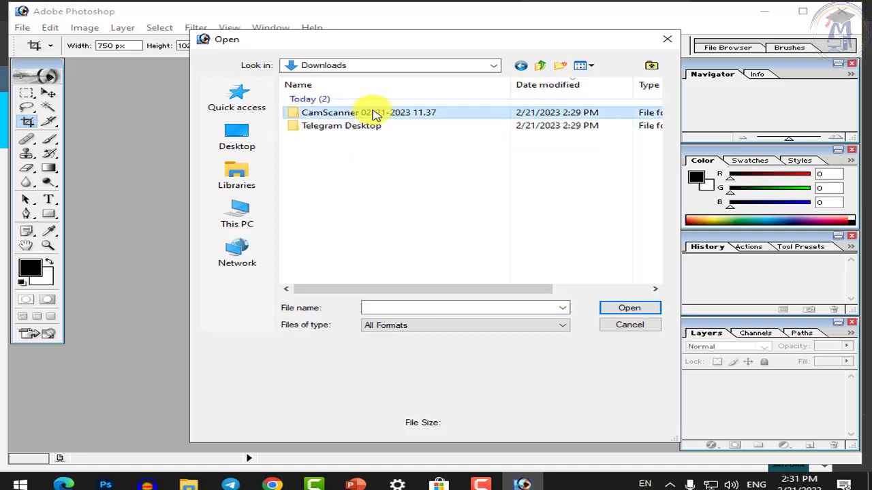
{"action": "left_click", "coordinate": [329, 217]}
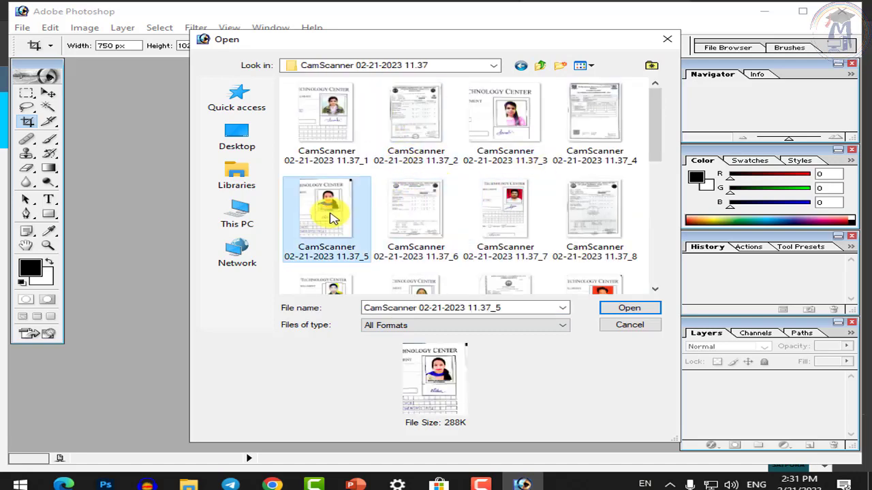
{"action": "left_click", "coordinate": [417, 216], "text": "ctrl"}
{"action": "left_click", "coordinate": [662, 308]}
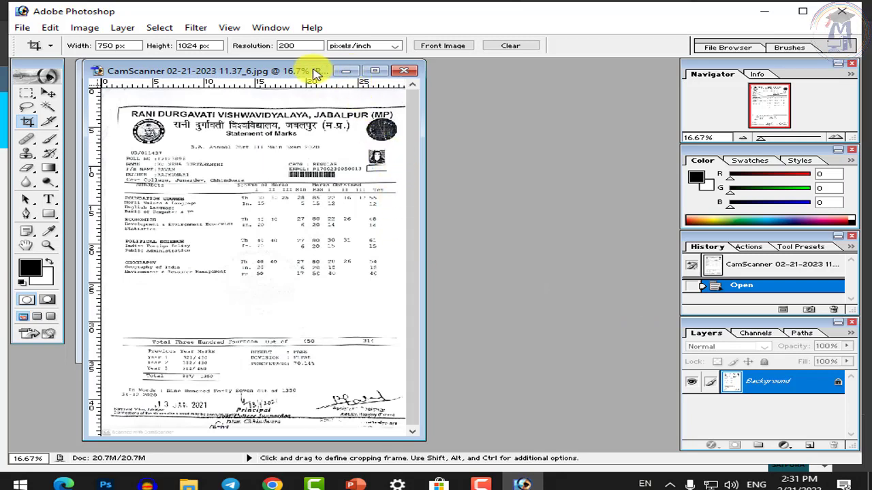
Maximize the marksheet document, try a crop frame and cancel it, then minimize Photoshop
{"action": "double_click", "coordinate": [312, 71]}
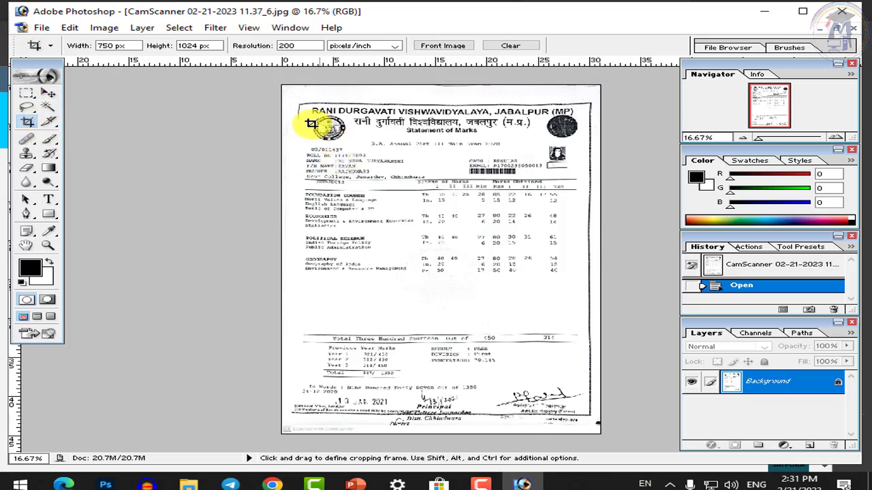
{"action": "mouse_move", "coordinate": [295, 99]}
{"action": "left_mouse_down"}
{"action": "mouse_move", "coordinate": [352, 185]}
{"action": "mouse_move", "coordinate": [600, 416]}
{"action": "left_mouse_up"}
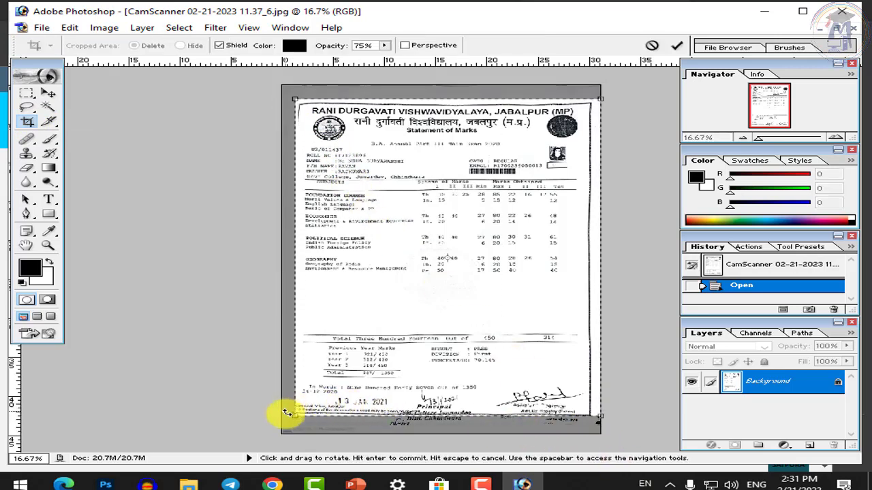
{"action": "left_click_drag", "start_coordinate": [293, 417], "coordinate": [281, 427]}
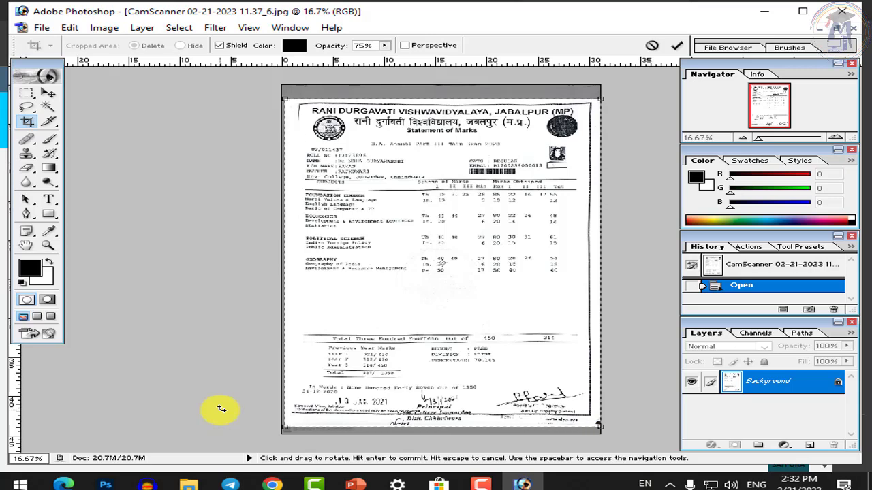
{"action": "key", "text": "Escape"}
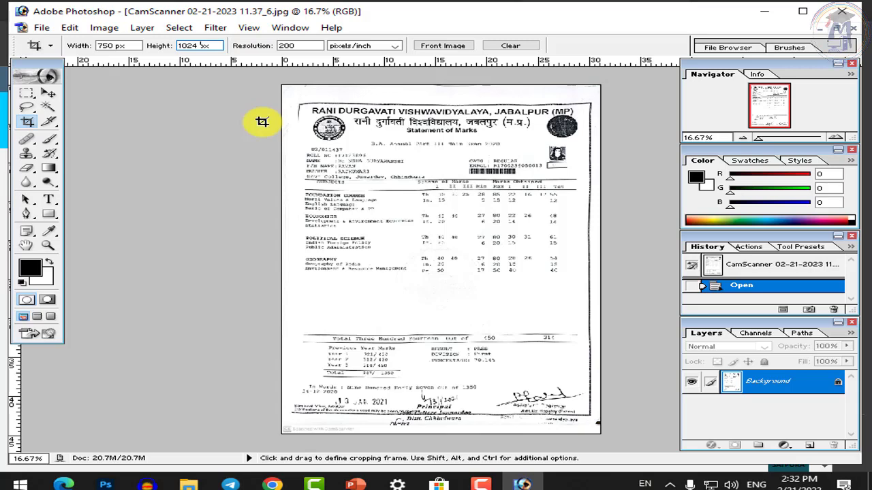
{"action": "left_click", "coordinate": [770, 11]}
{"action": "left_click", "coordinate": [775, 11]}
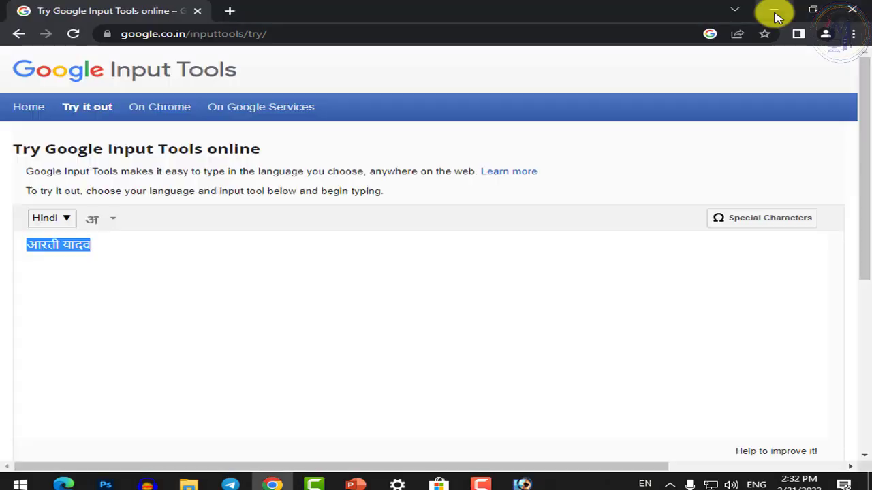
{"action": "left_click", "coordinate": [774, 13]}
{"action": "left_click", "coordinate": [772, 12]}
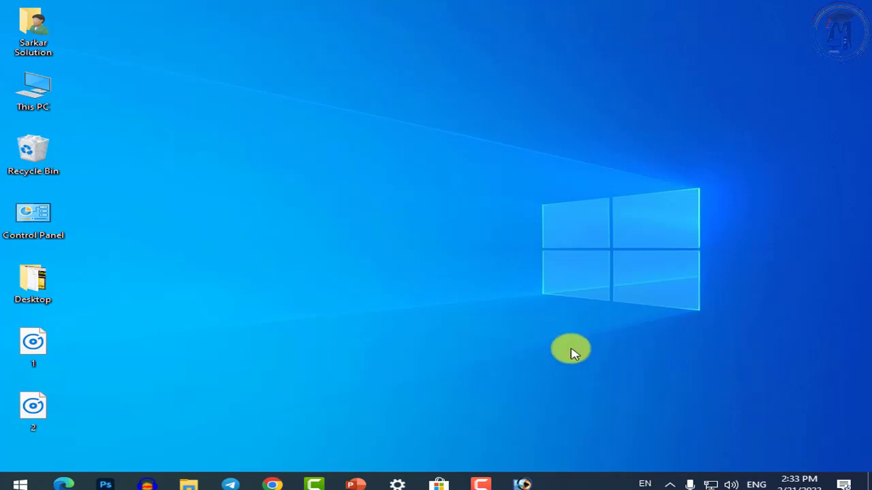
{"action": "left_click", "coordinate": [521, 483]}
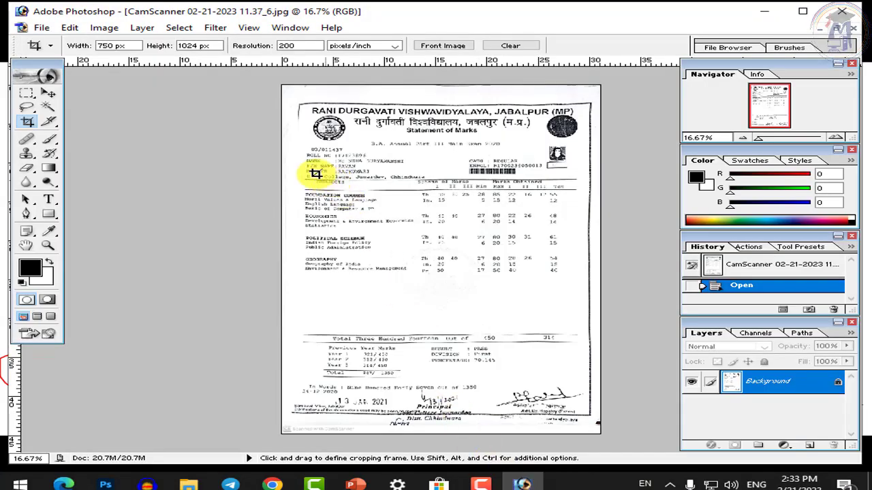
{"action": "double_click", "coordinate": [109, 46]}
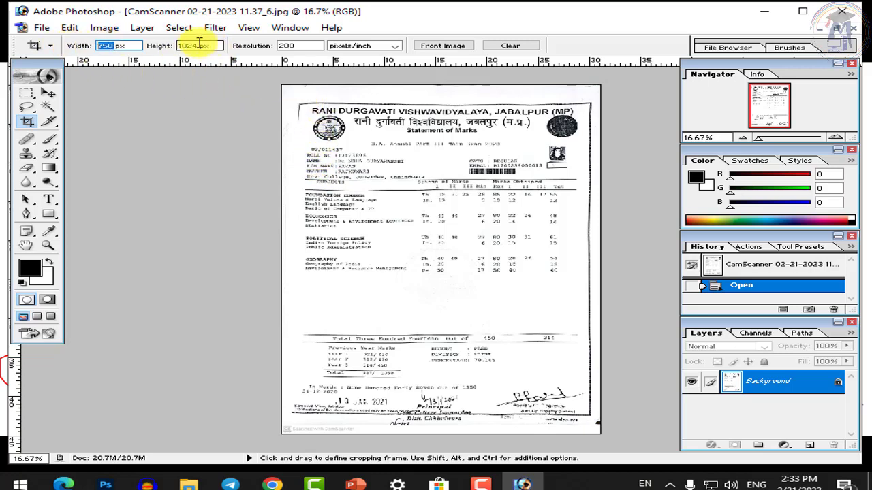
{"action": "left_click_drag", "start_coordinate": [203, 45], "coordinate": [177, 46]}
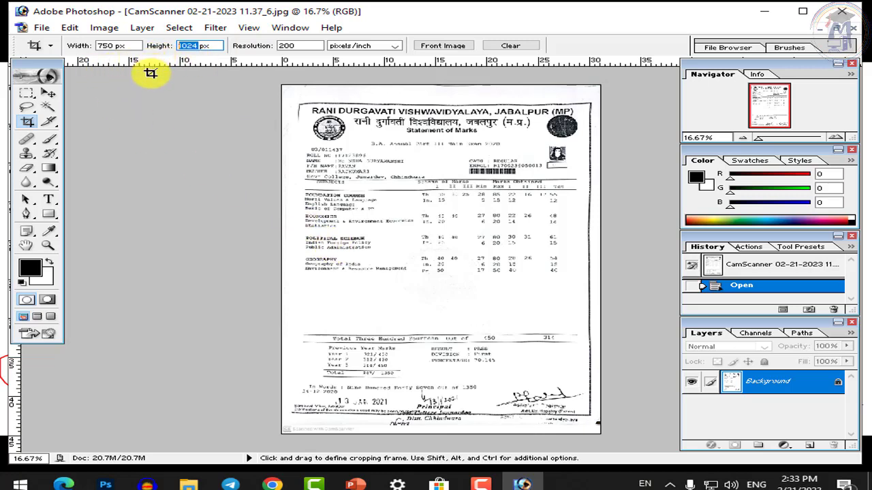
{"action": "left_click", "coordinate": [300, 45]}
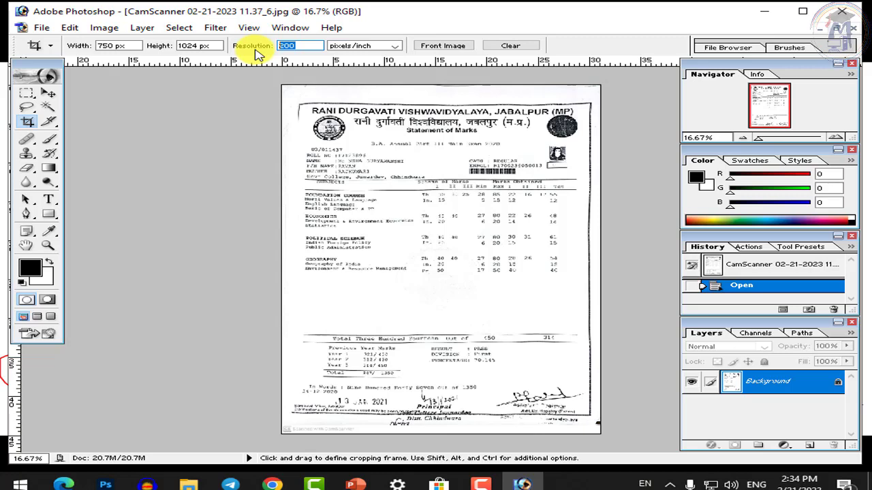
{"action": "left_click", "coordinate": [312, 46]}
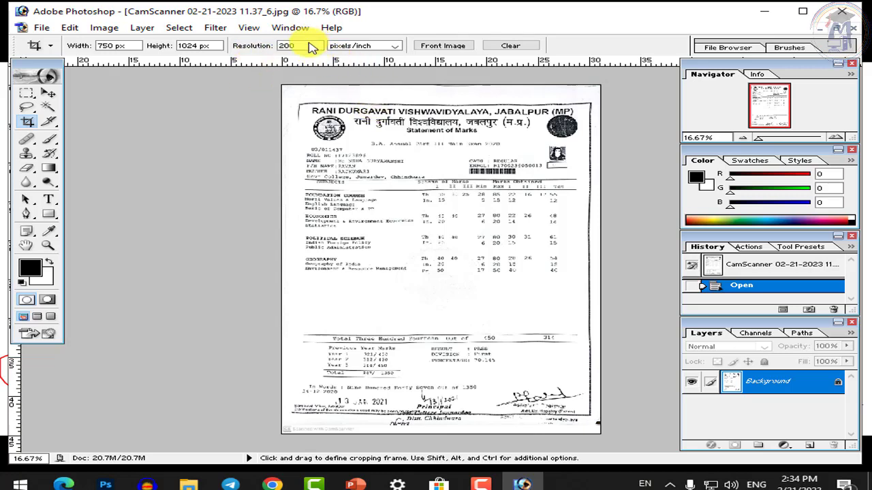
Change the crop resolution to 300, then back to 200 pixels/inch
{"action": "double_click", "coordinate": [312, 46]}
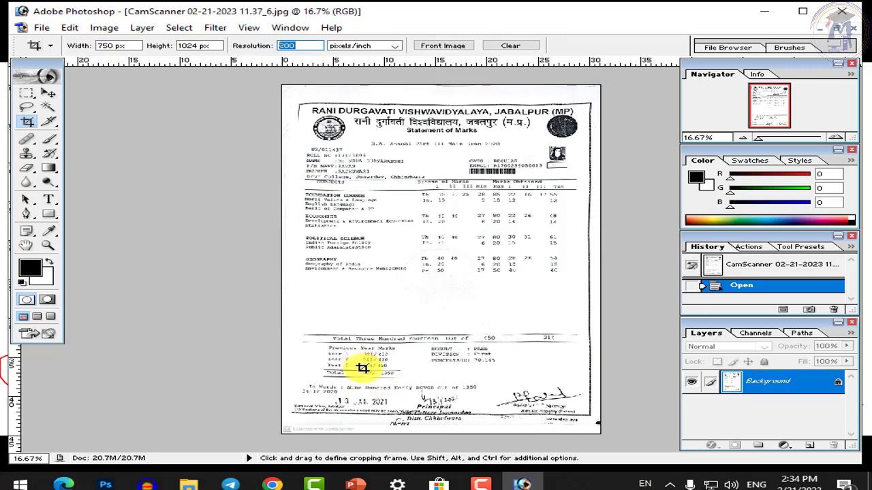
{"action": "double_click", "coordinate": [285, 45]}
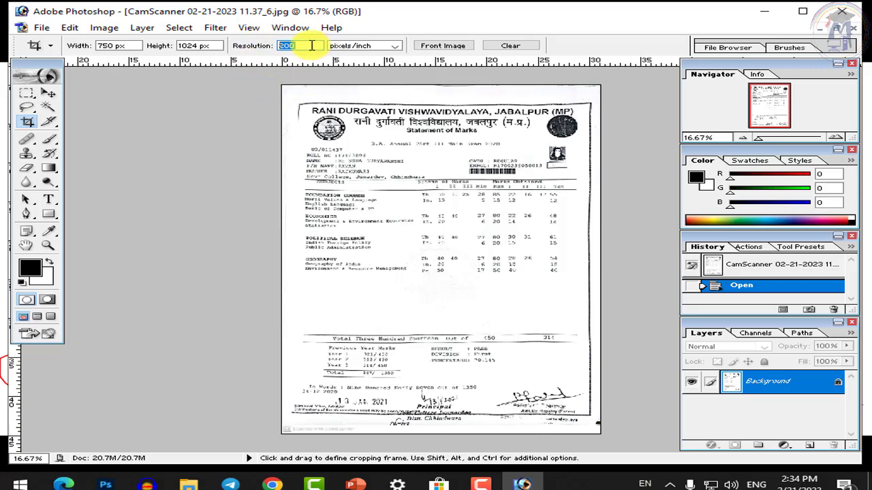
{"action": "type", "text": "300"}
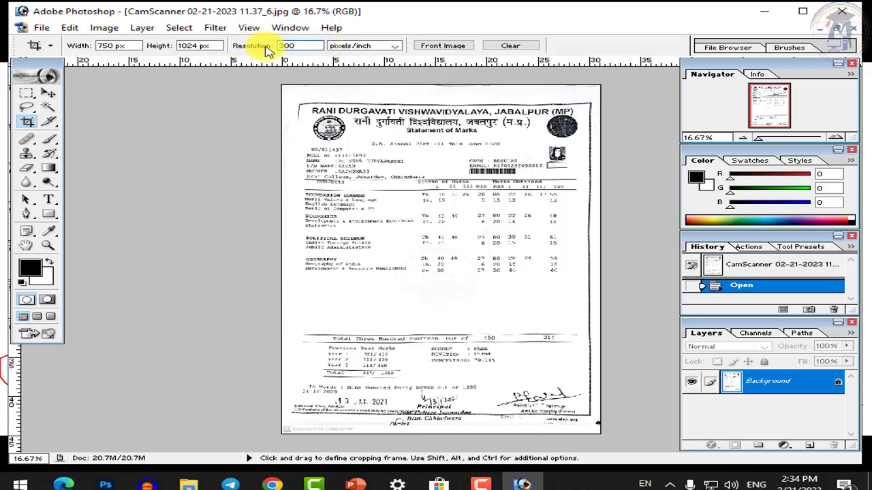
{"action": "double_click", "coordinate": [305, 48]}
{"action": "key", "text": "BackSpace"}
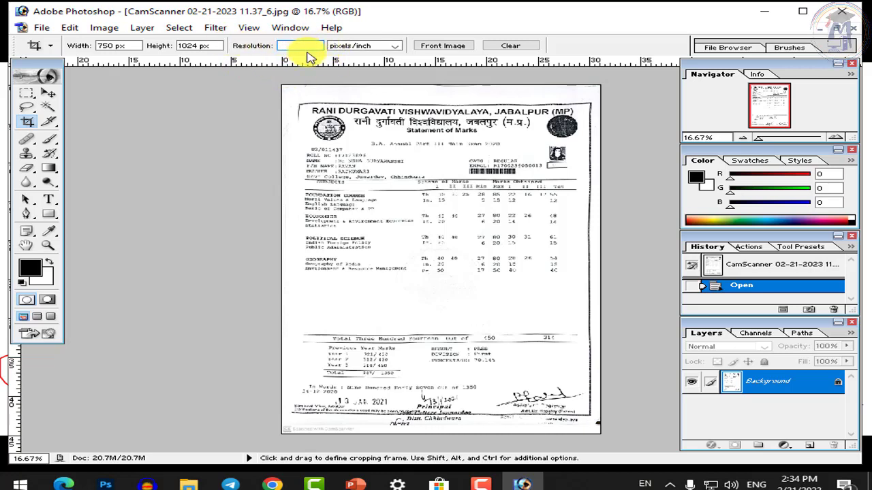
{"action": "type", "text": "200"}
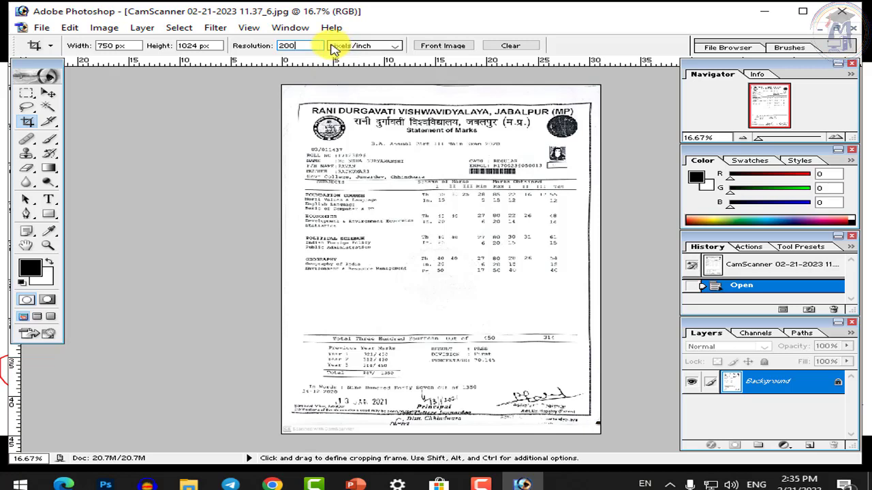
{"action": "double_click", "coordinate": [303, 49]}
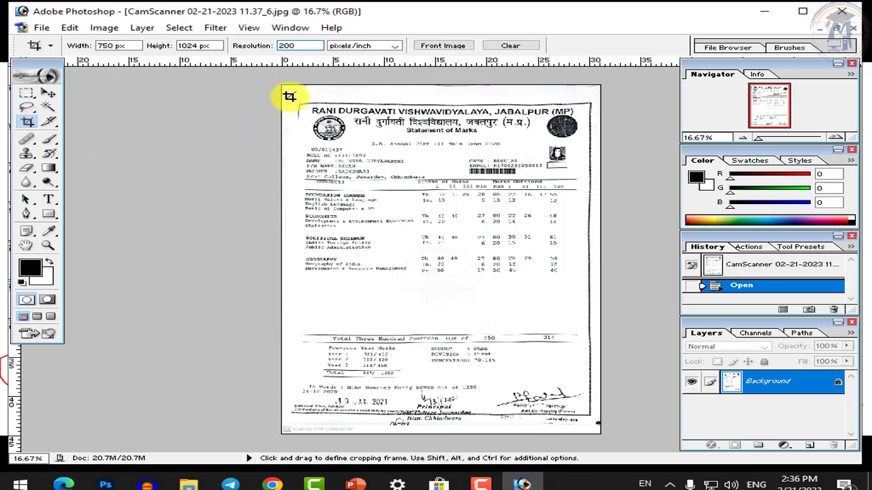
Crop the whole marksheet to 750 × 1024 px and zoom in on the result
{"action": "left_click_drag", "start_coordinate": [284, 94], "coordinate": [643, 434]}
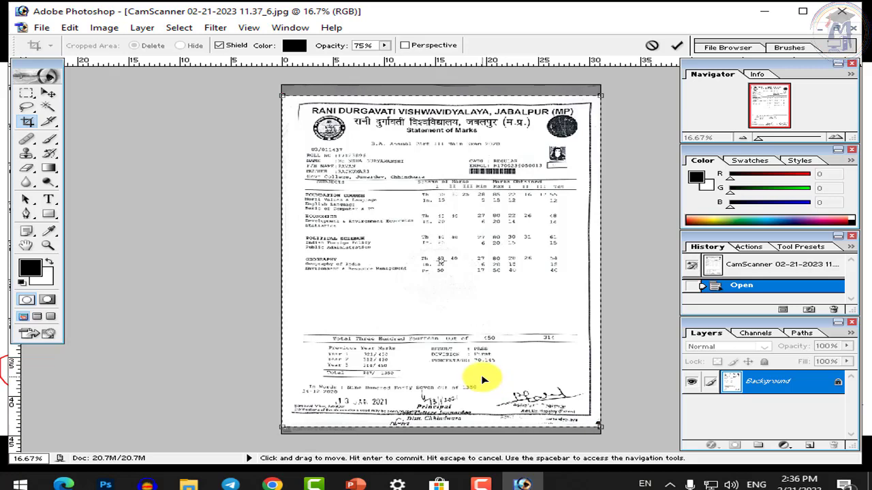
{"action": "key", "text": "Return"}
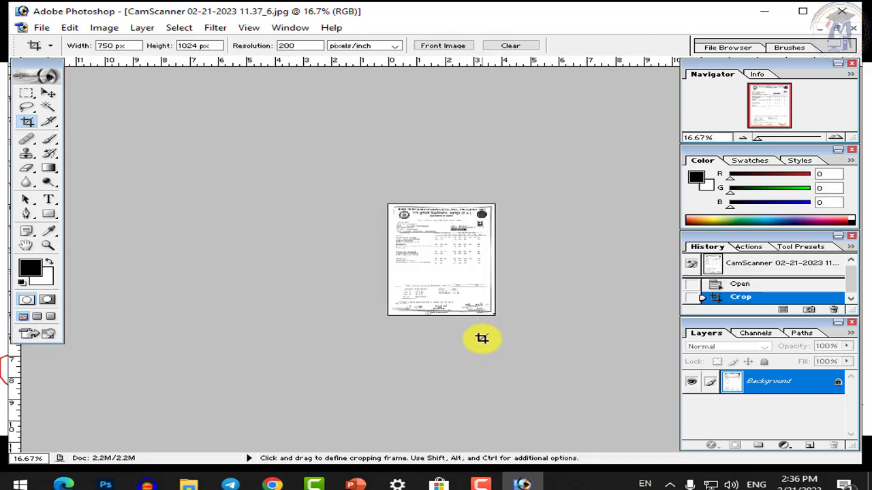
{"action": "left_click", "coordinate": [550, 266]}
{"action": "left_click", "coordinate": [538, 262]}
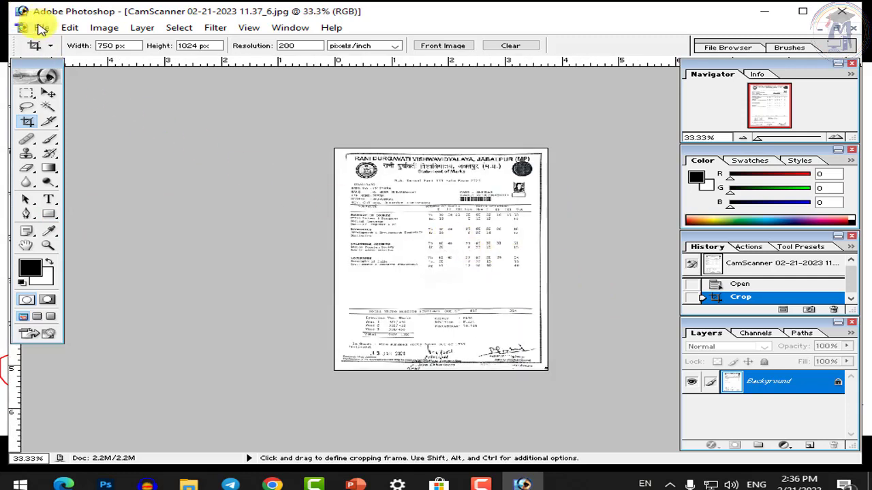
{"action": "left_click", "coordinate": [36, 27]}
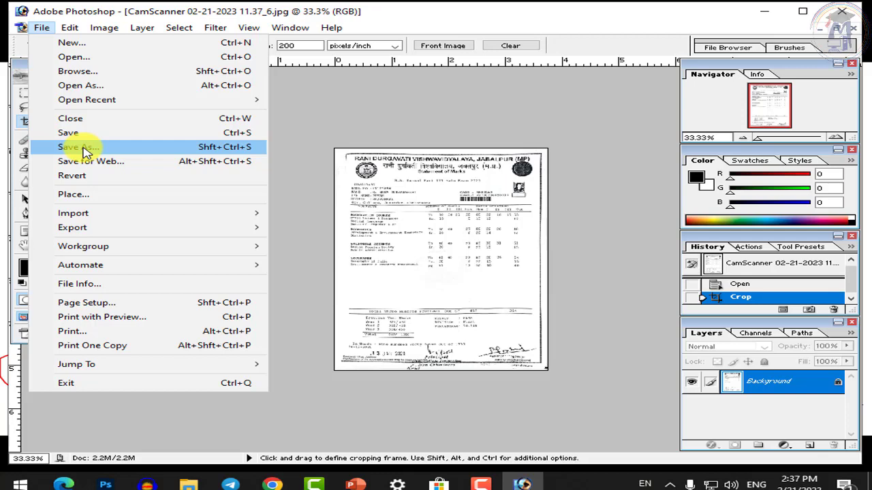
Save the marksheet as a JPEG named with the student's name plus 'Marksheet'
{"action": "left_click", "coordinate": [90, 149]}
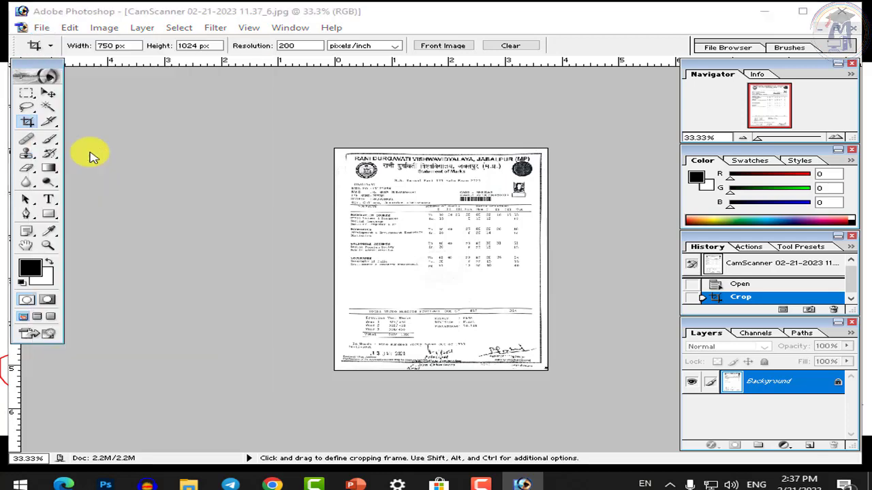
{"action": "left_click", "coordinate": [411, 270]}
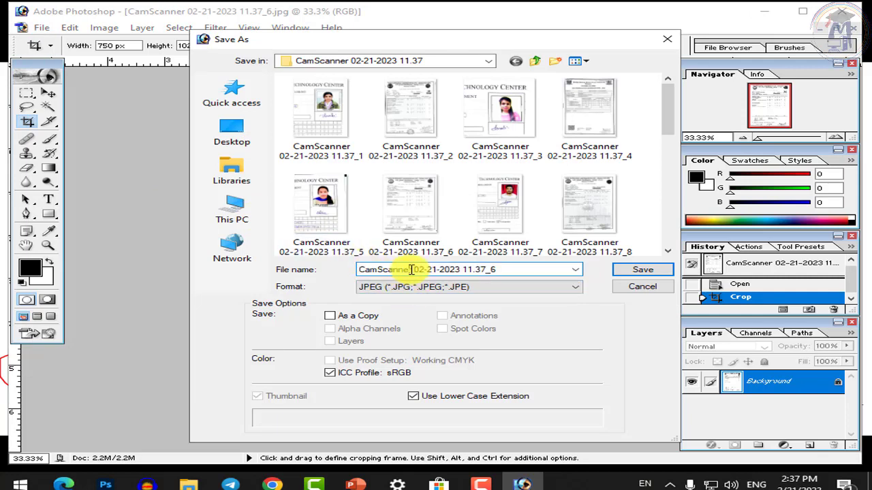
{"action": "left_click_drag", "start_coordinate": [521, 271], "coordinate": [344, 279]}
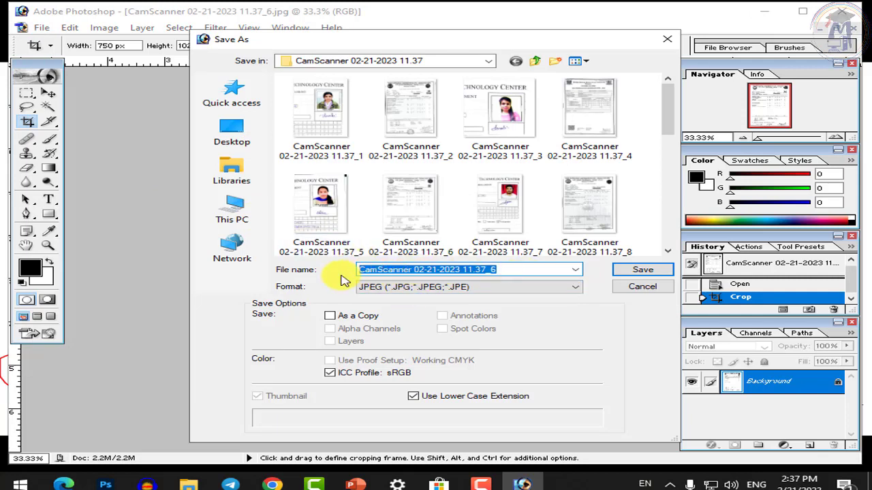
{"action": "type", "text": "Neha Marks"}
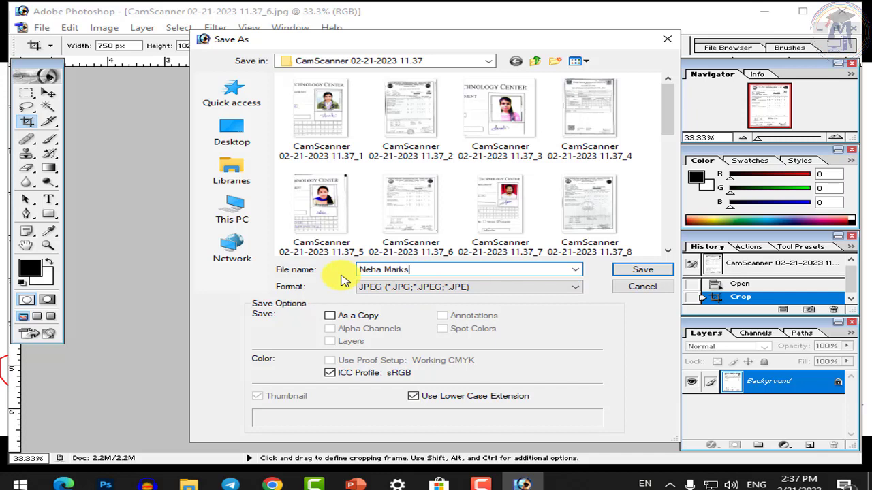
{"action": "type", "text": "heet"}
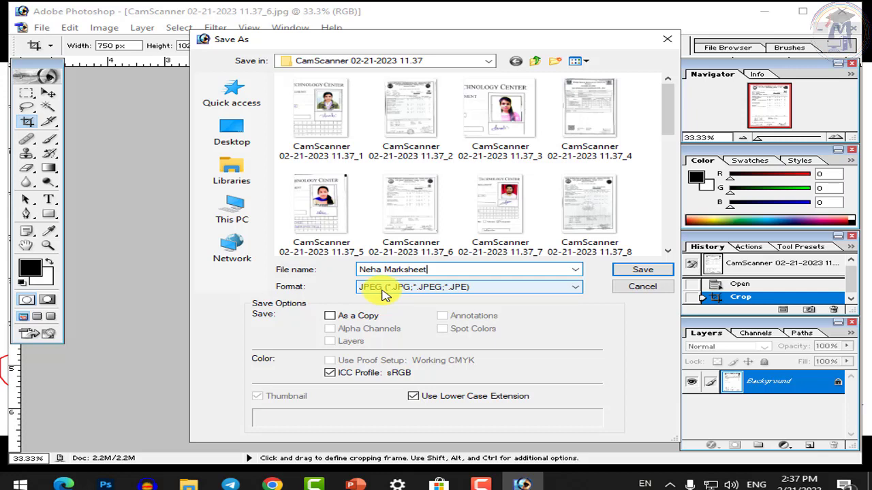
{"action": "left_click", "coordinate": [384, 293]}
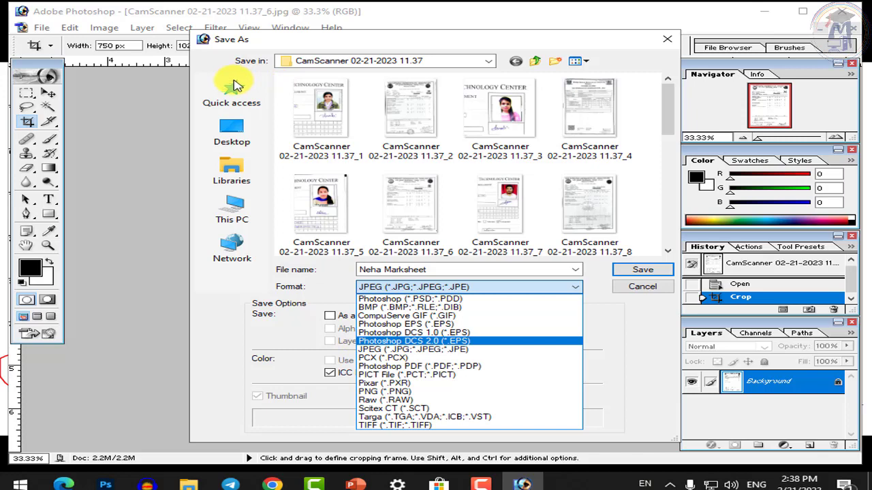
{"action": "left_click", "coordinate": [378, 349]}
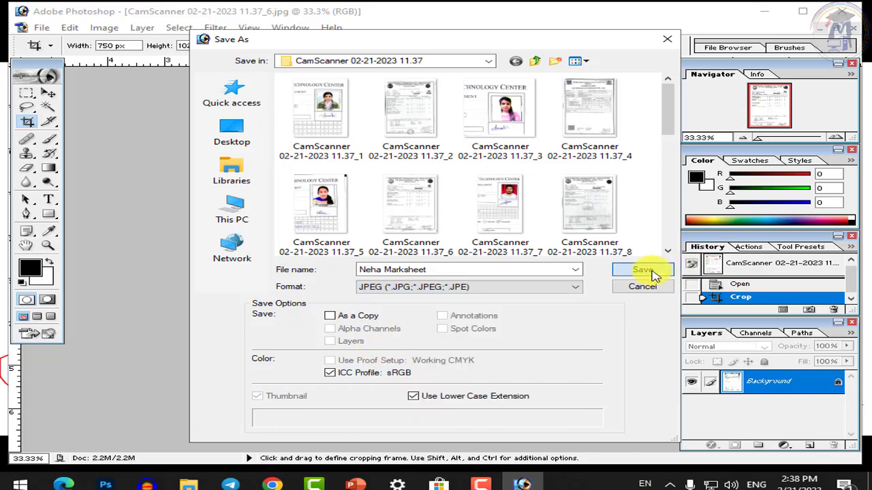
{"action": "left_click", "coordinate": [646, 270]}
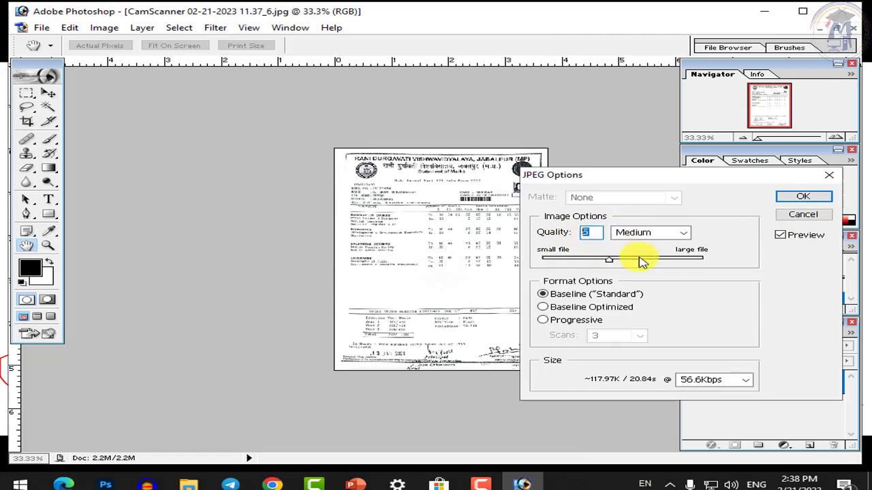
Set JPEG quality to 5 (Medium), finish saving, and close the marksheet document
{"action": "type", "text": "12"}
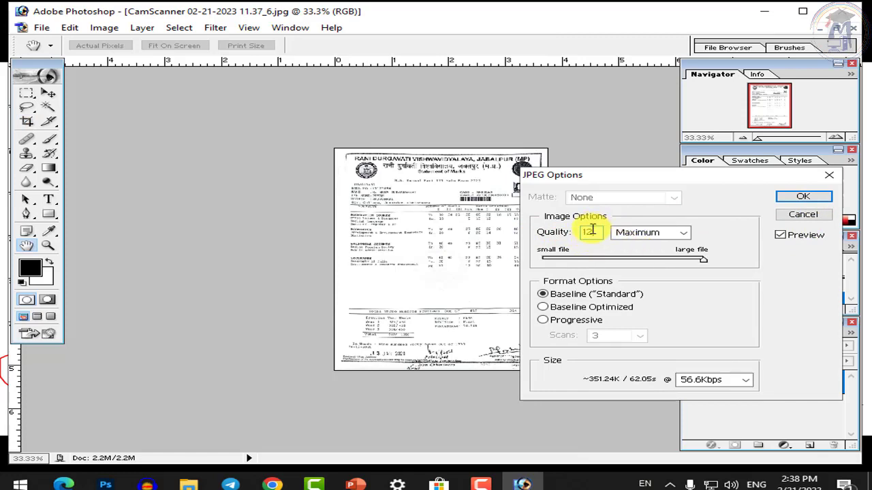
{"action": "type", "text": "2"}
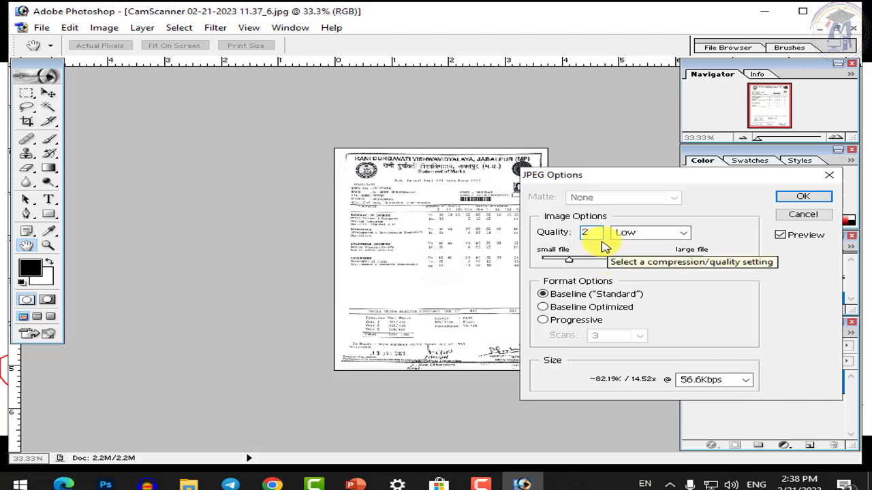
{"action": "left_click", "coordinate": [559, 231]}
{"action": "type", "text": "5"}
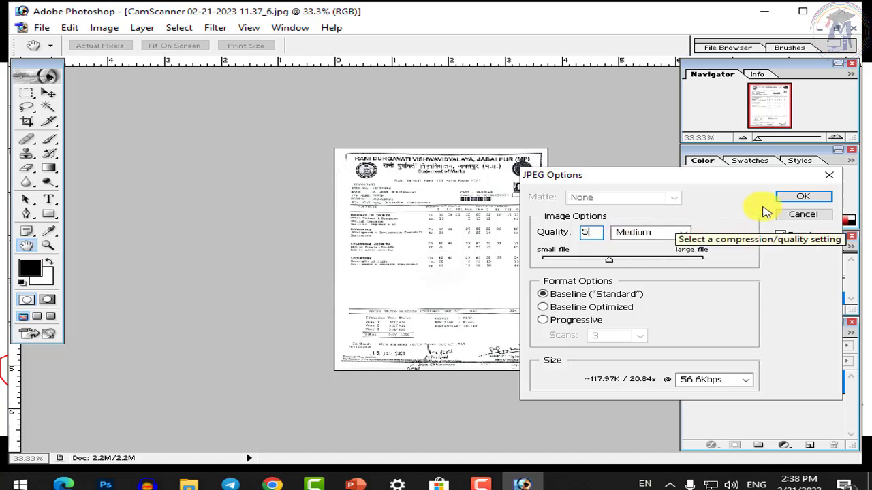
{"action": "left_click", "coordinate": [803, 196]}
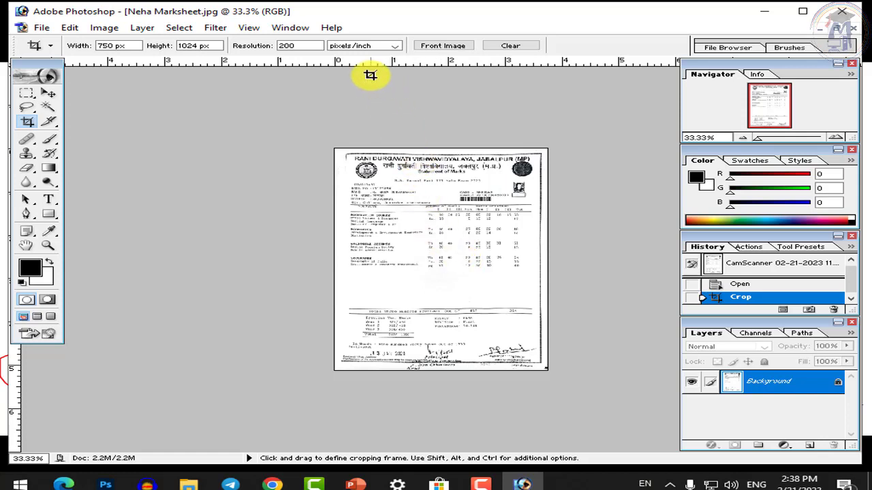
{"action": "left_click", "coordinate": [855, 29]}
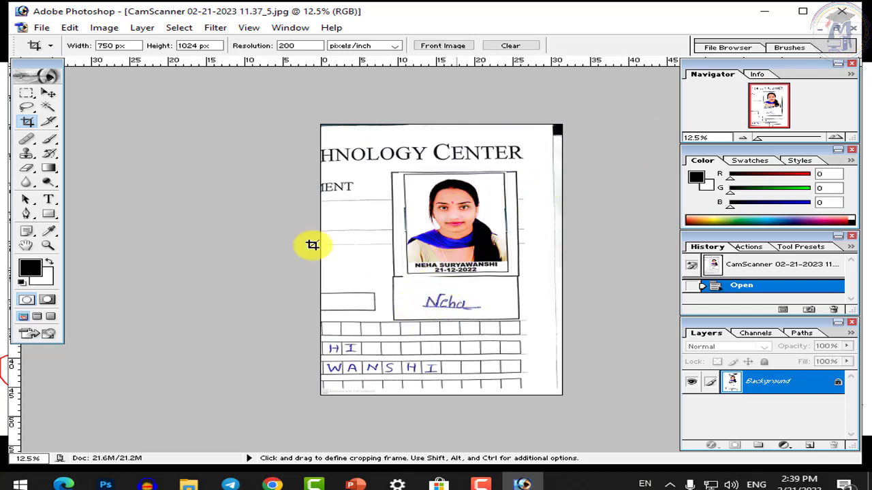
Draw a rectangular marquee around the handwritten signature on the 11.37_5 scan
{"action": "left_click", "coordinate": [26, 92]}
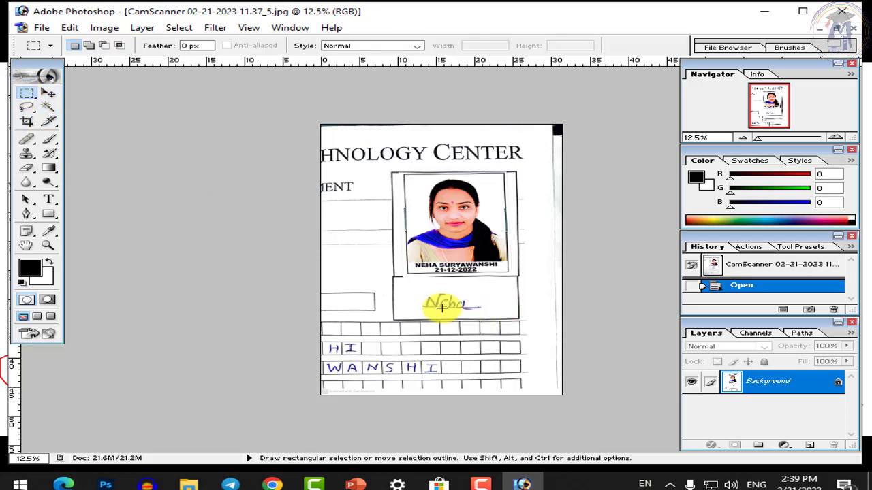
{"action": "left_click_drag", "start_coordinate": [440, 304], "coordinate": [494, 311]}
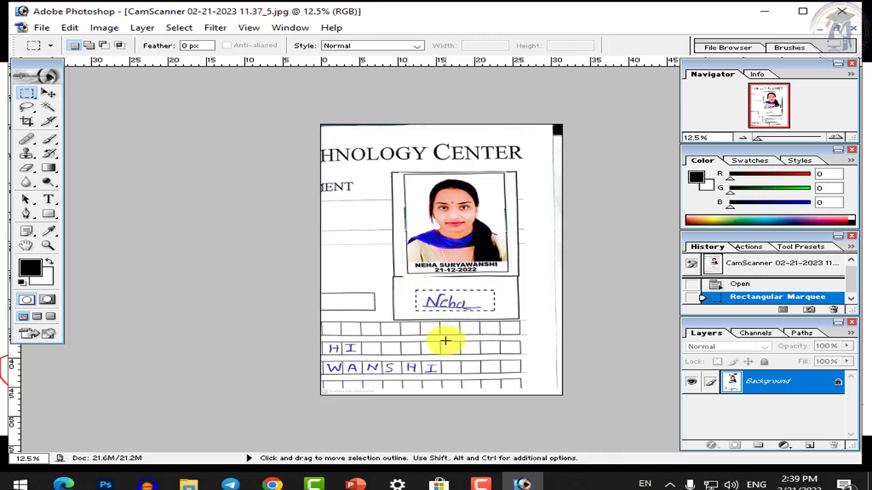
Move the signature up beneath the photo, stretch it wider and taller, then deselect
{"action": "left_click", "coordinate": [49, 93]}
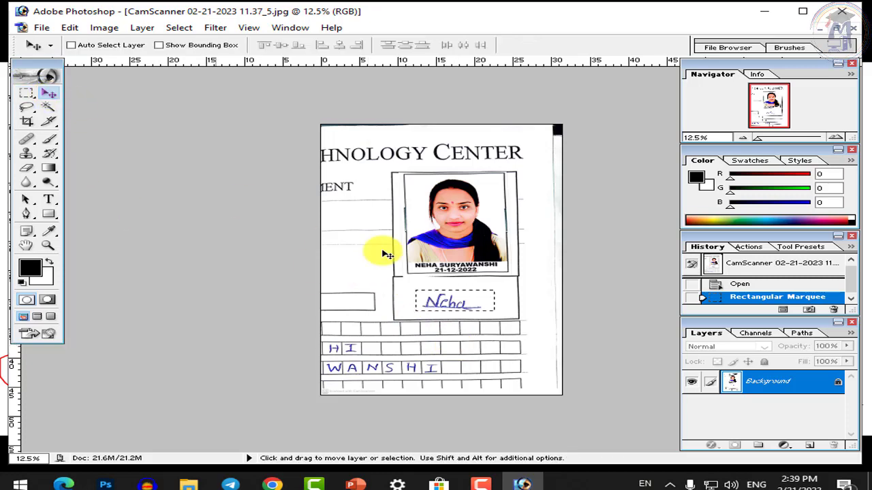
{"action": "left_click_drag", "start_coordinate": [451, 301], "coordinate": [446, 281]}
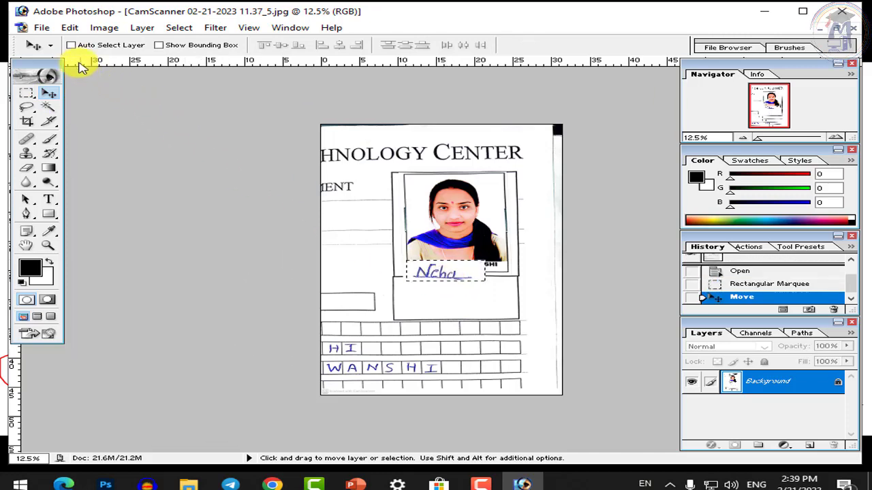
{"action": "left_click", "coordinate": [162, 45]}
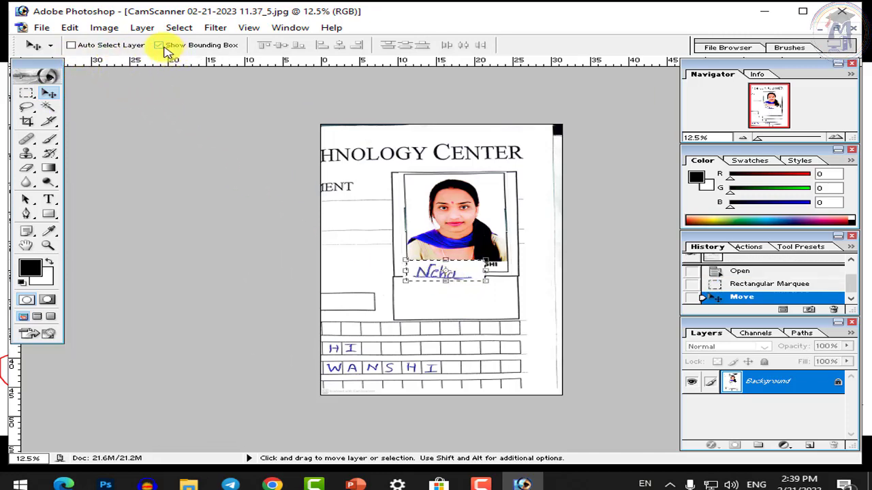
{"action": "left_click_drag", "start_coordinate": [491, 267], "coordinate": [511, 266]}
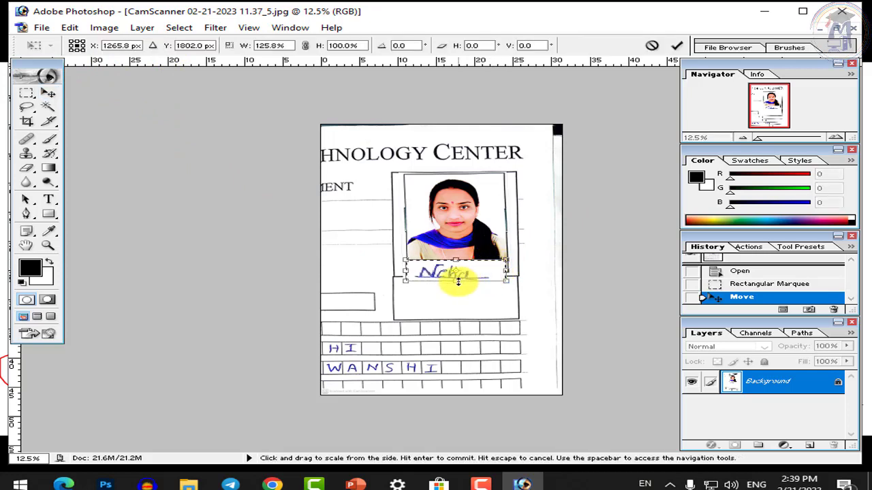
{"action": "left_click_drag", "start_coordinate": [454, 280], "coordinate": [459, 286]}
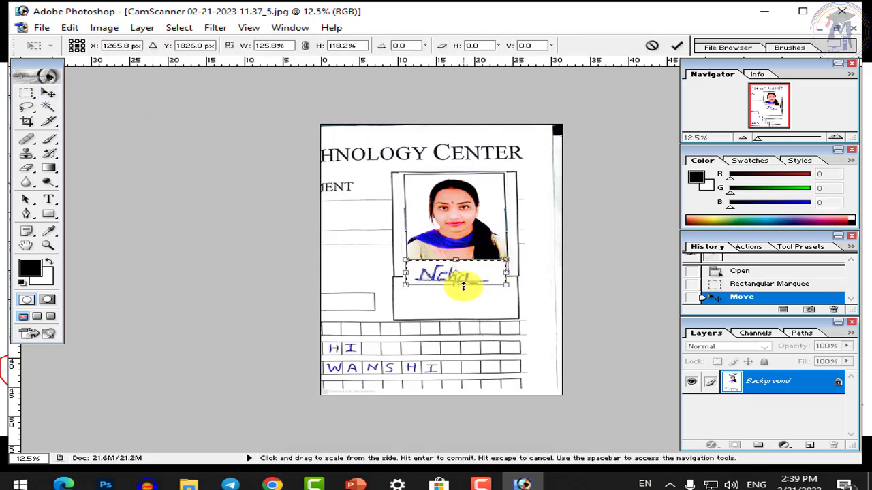
{"action": "key", "text": "Return"}
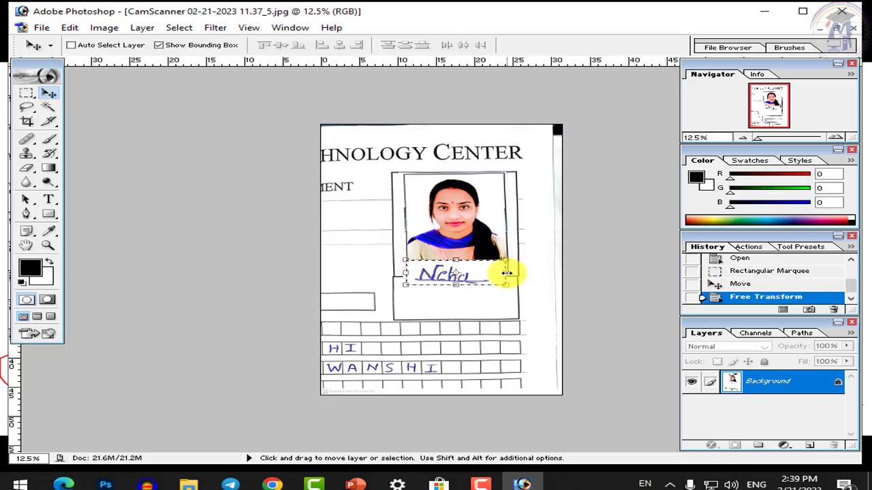
{"action": "left_click", "coordinate": [159, 44]}
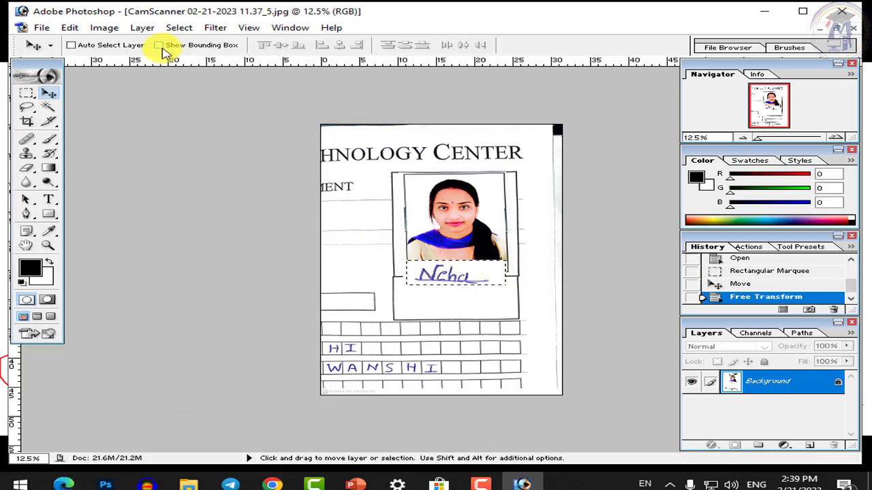
{"action": "key", "text": "ctrl+d"}
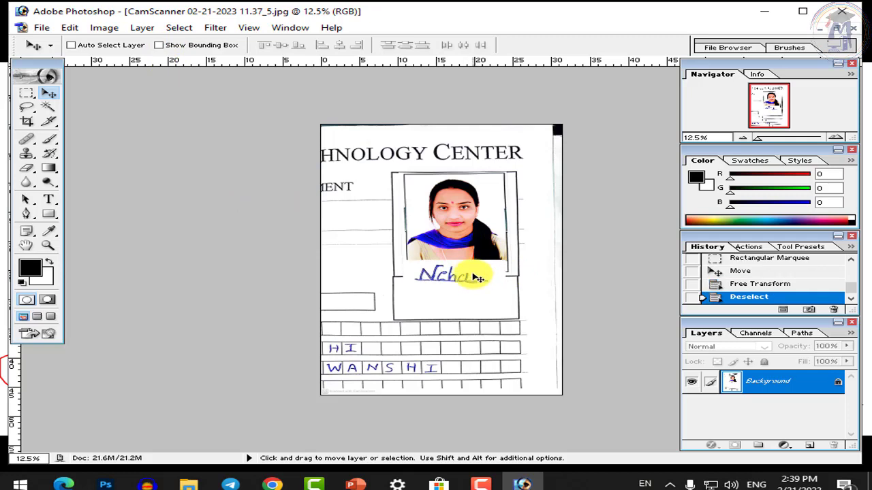
Crop the scan to a frame around the passport photo and the signature below it
{"action": "left_click", "coordinate": [27, 123]}
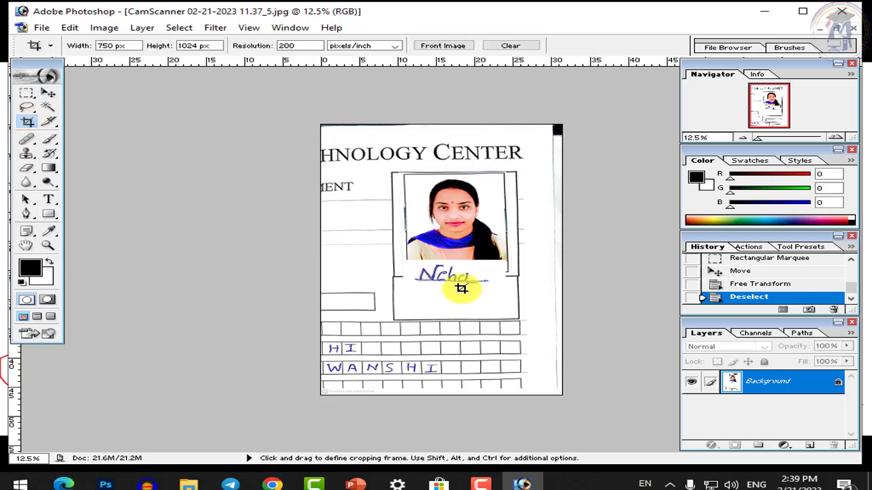
{"action": "mouse_move", "coordinate": [402, 172]}
{"action": "left_mouse_down"}
{"action": "mouse_move", "coordinate": [461, 256]}
{"action": "mouse_move", "coordinate": [510, 305]}
{"action": "left_mouse_up"}
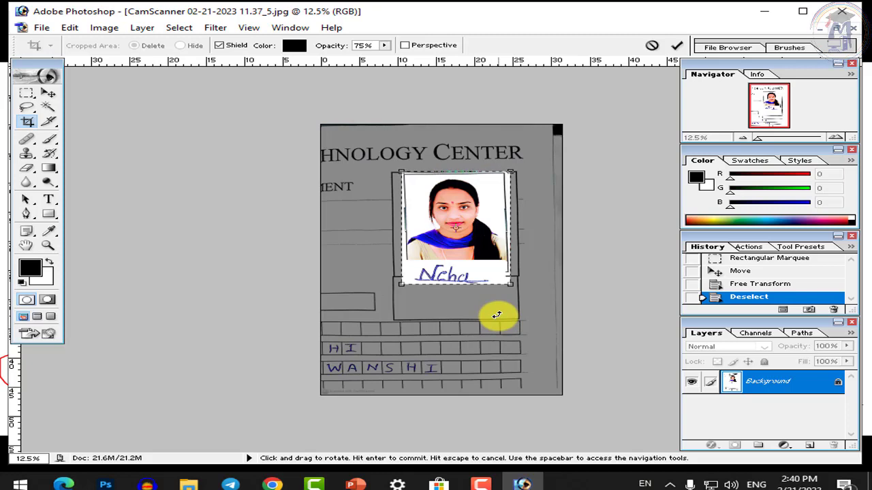
{"action": "key", "text": "Return"}
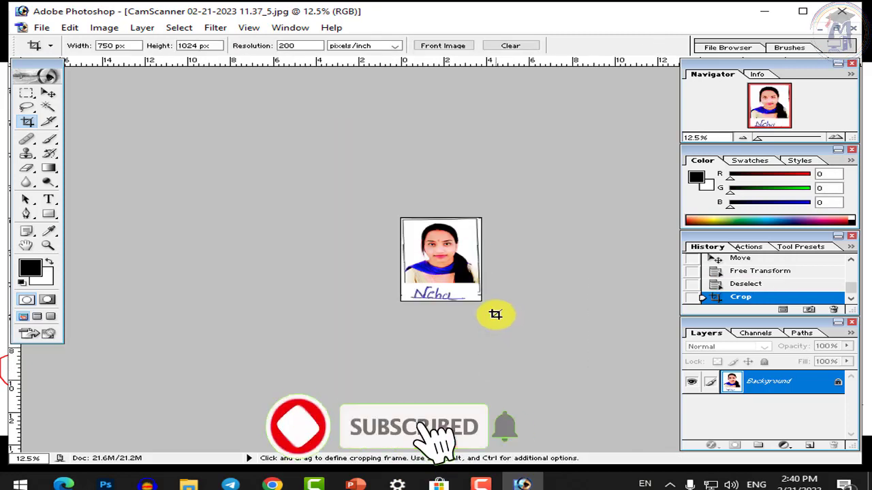
Save the cropped photo as a new JPEG named after the student, keeping default JPEG options
{"action": "left_click", "coordinate": [41, 27]}
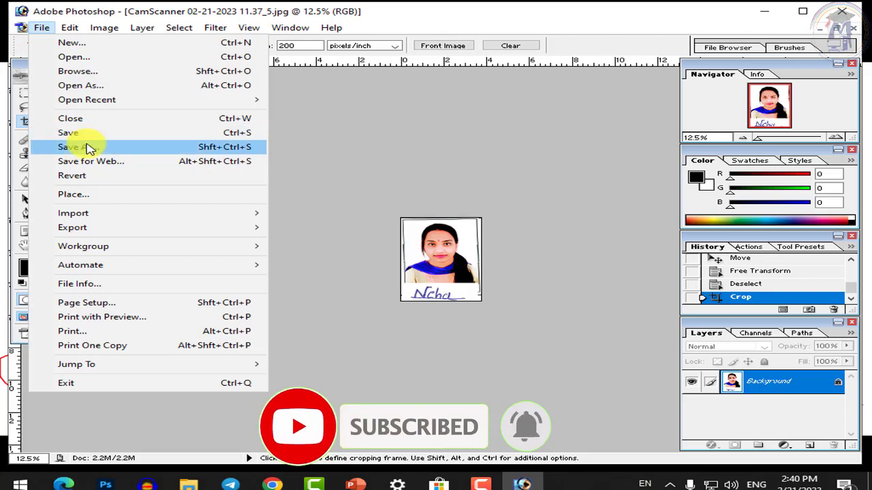
{"action": "left_click", "coordinate": [89, 148]}
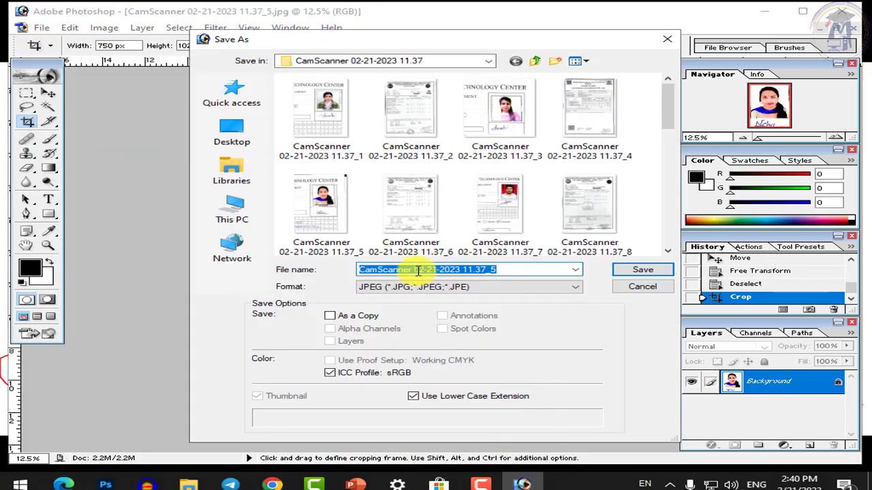
{"action": "type", "text": "Neha Photo"}
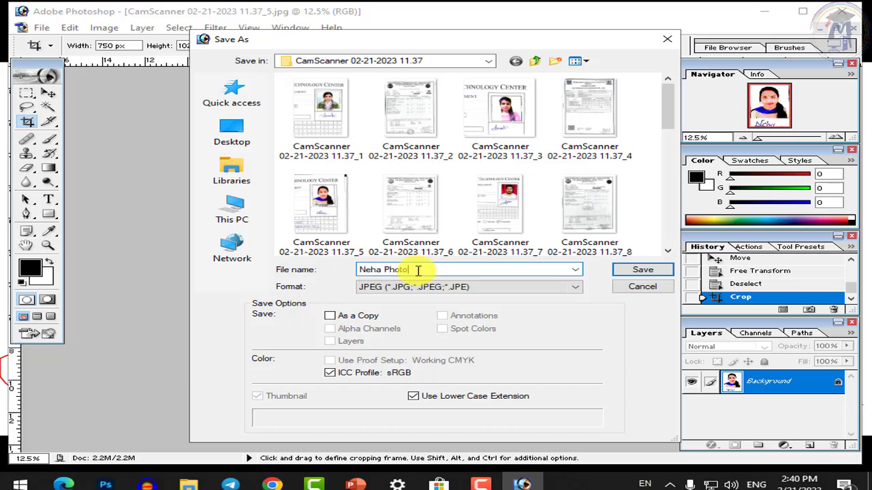
{"action": "left_click", "coordinate": [646, 271]}
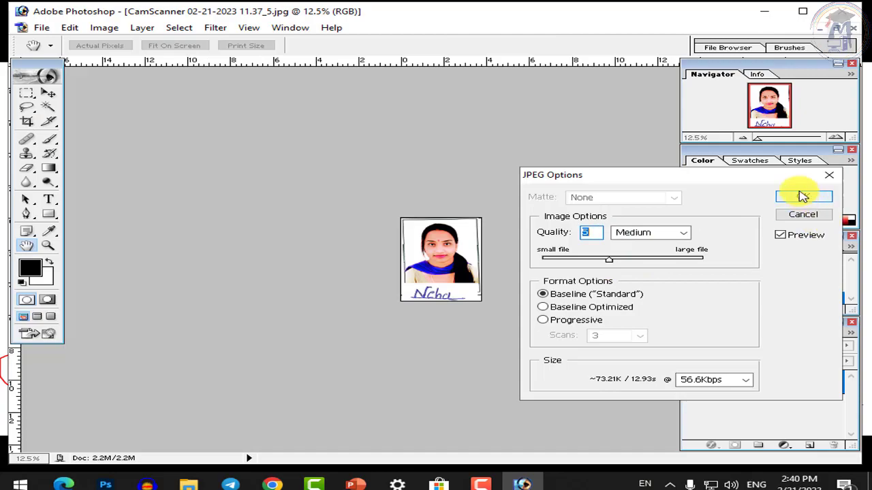
{"action": "left_click", "coordinate": [803, 196]}
{"action": "left_click", "coordinate": [189, 485]}
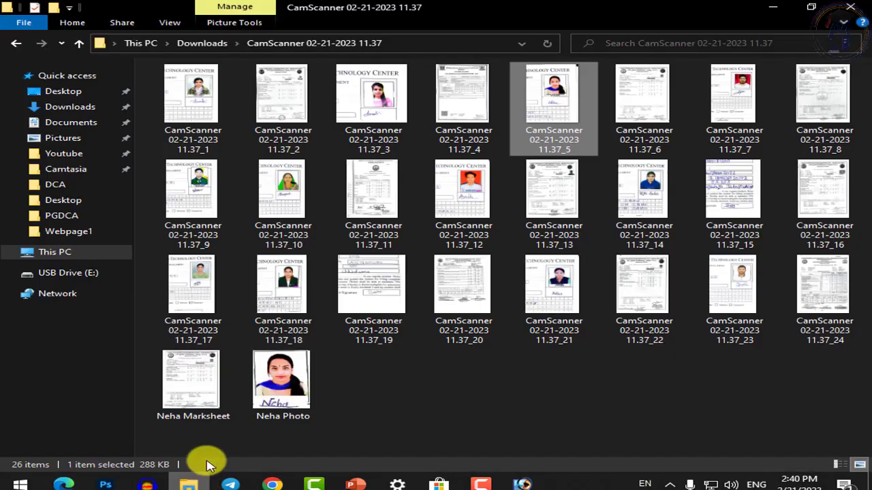
{"action": "left_click", "coordinate": [461, 411]}
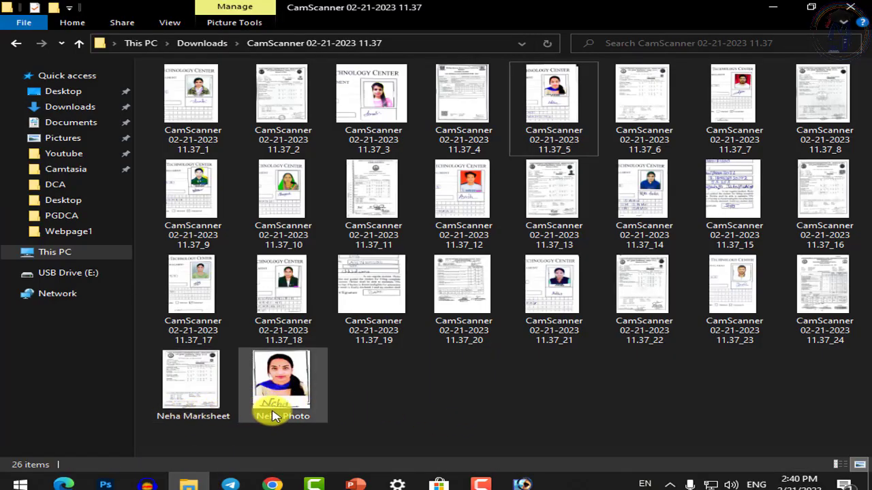
{"action": "left_click", "coordinate": [207, 413]}
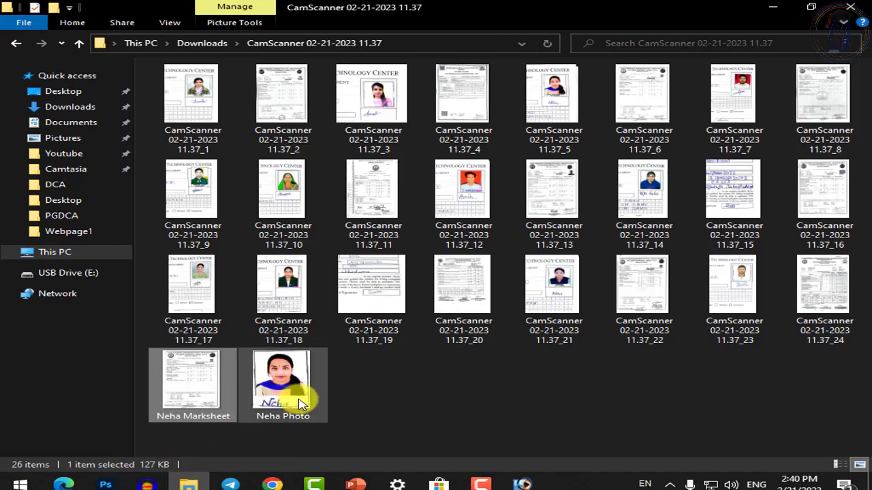
{"action": "left_click", "coordinate": [300, 403]}
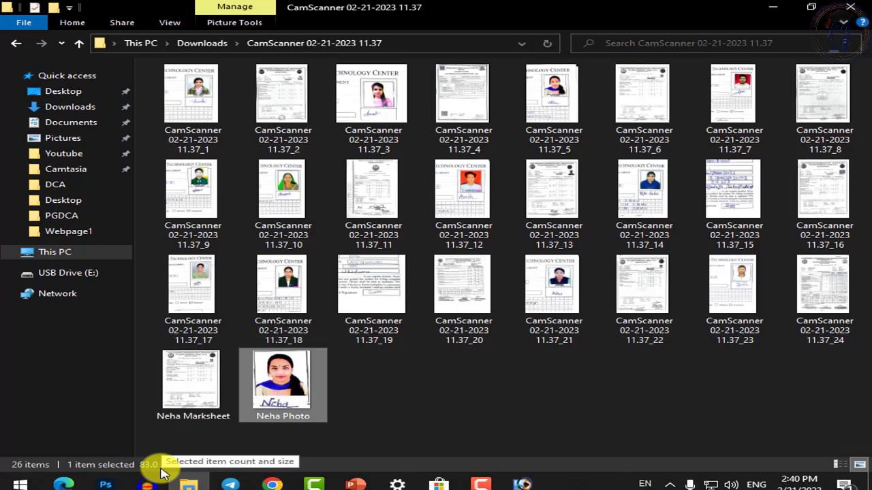
{"action": "left_click", "coordinate": [196, 403]}
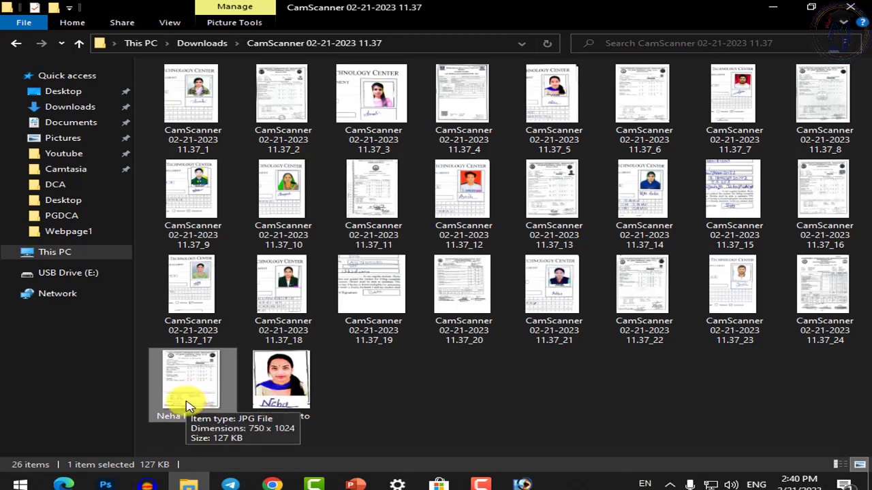
{"action": "left_click", "coordinate": [286, 382]}
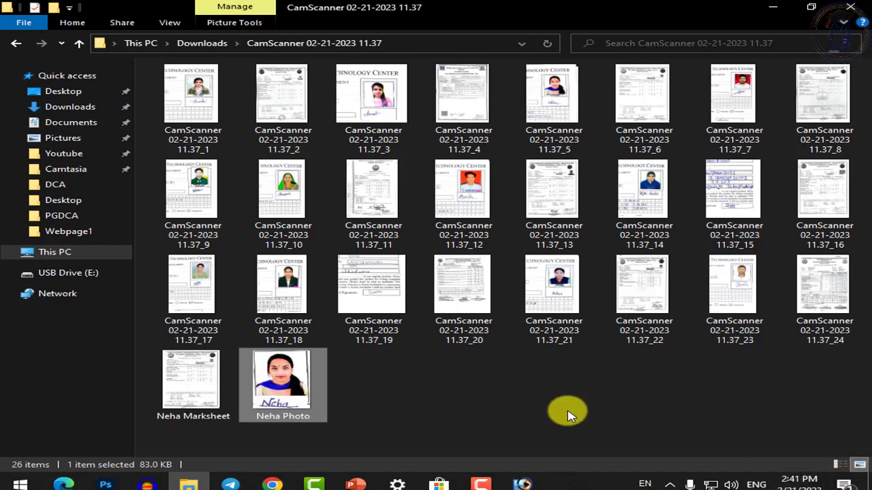
{"action": "left_click", "coordinate": [453, 408]}
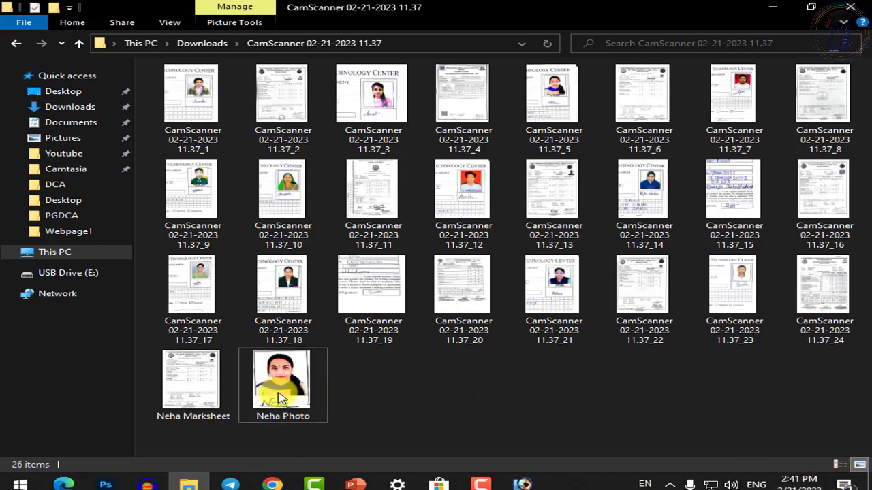
{"action": "left_click", "coordinate": [310, 402]}
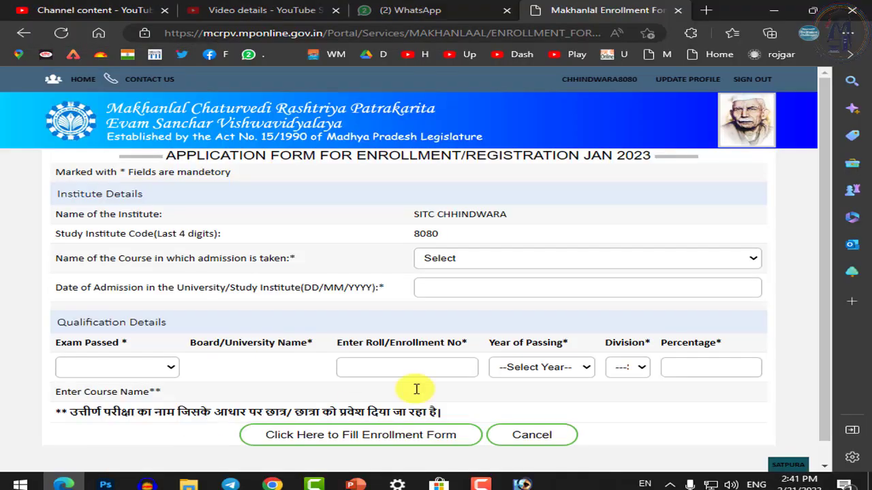
Sign out of the MCRPV portal from the home page, dismissing the translation offer
{"action": "left_click", "coordinate": [60, 483]}
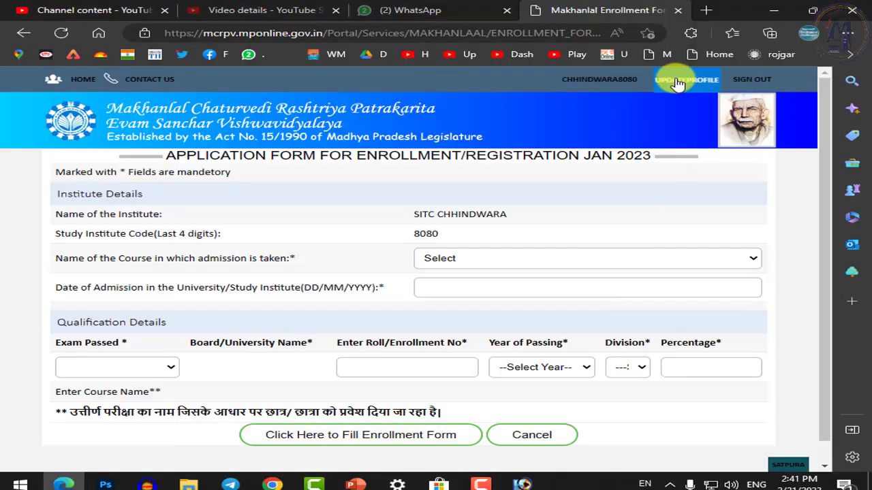
{"action": "left_click", "coordinate": [599, 79]}
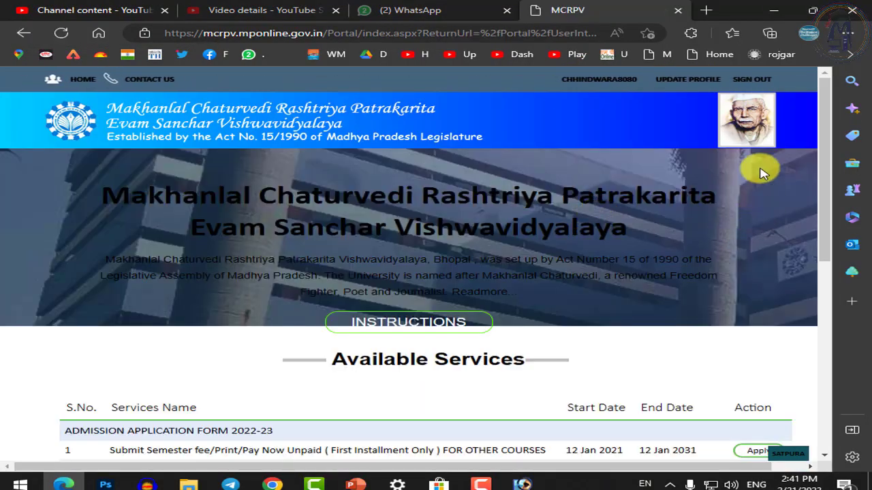
{"action": "left_click", "coordinate": [763, 89]}
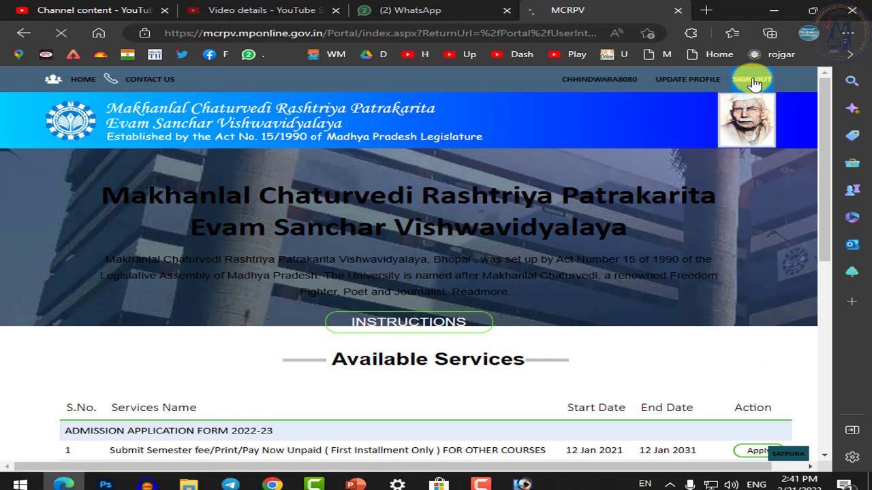
{"action": "left_click", "coordinate": [612, 55]}
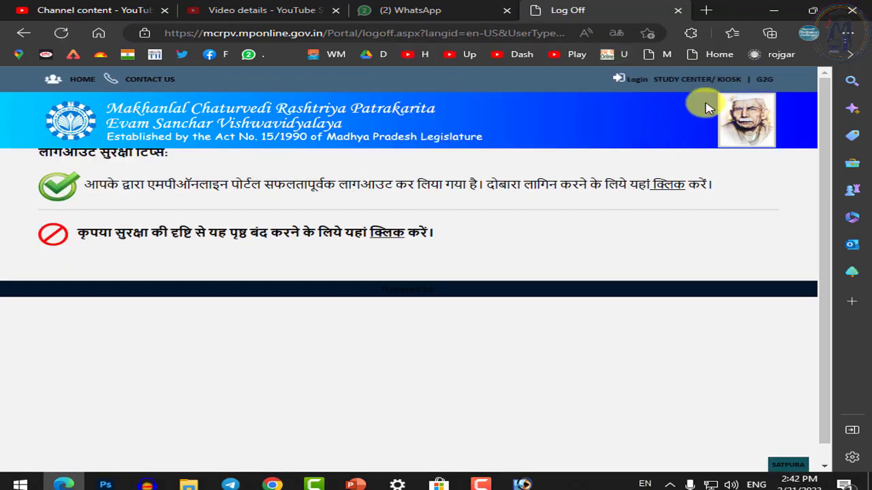
Log back in with the captcha answer and open the Makhanlal university services
{"action": "left_click", "coordinate": [703, 79]}
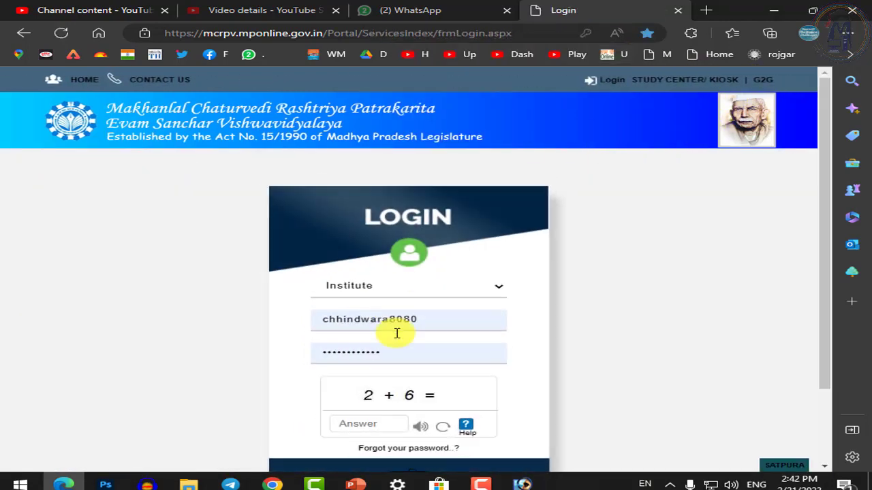
{"action": "scroll", "coordinate": [391, 337], "scroll_direction": "down", "scroll_amount": 1}
{"action": "left_click", "coordinate": [389, 361]}
{"action": "type", "text": "8"}
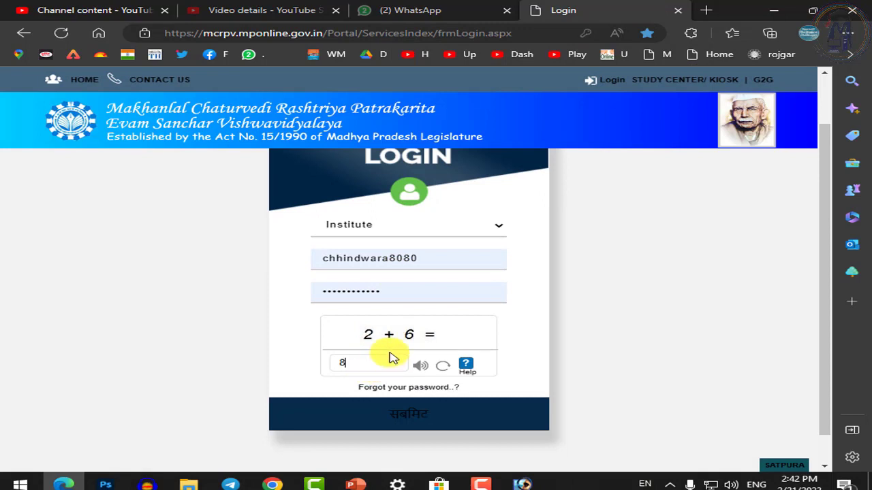
{"action": "left_click", "coordinate": [455, 414]}
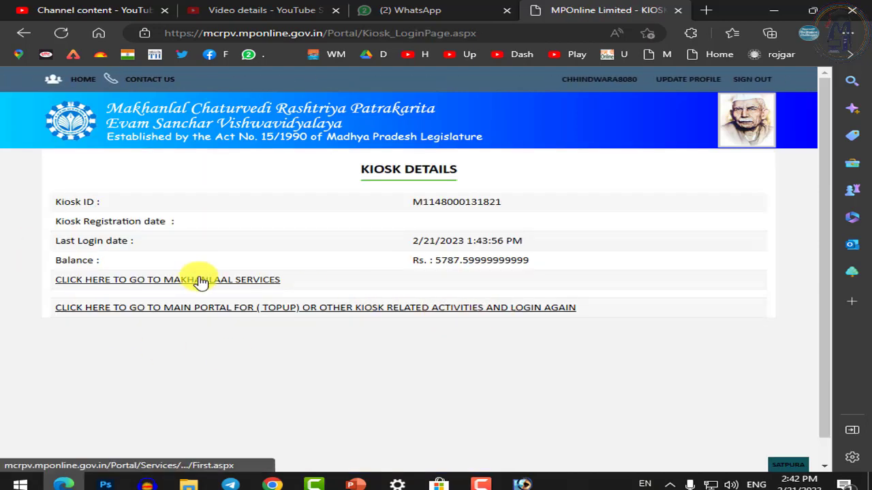
{"action": "left_click", "coordinate": [196, 279]}
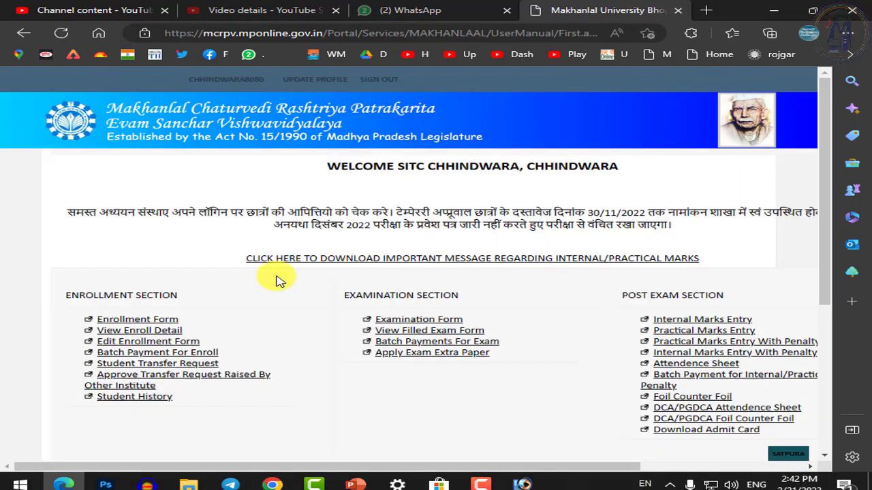
Open the Enrollment Form and set course PGDCA with admission date 10/01/2023
{"action": "left_click", "coordinate": [122, 325]}
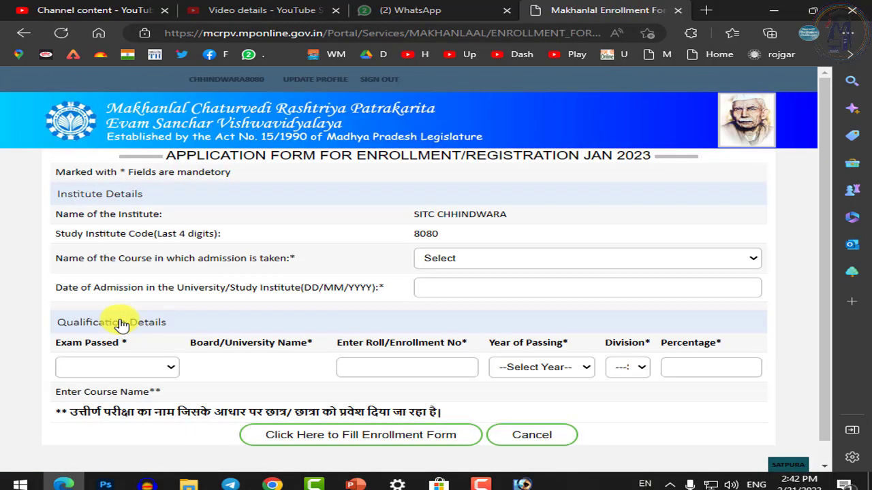
{"action": "left_click", "coordinate": [454, 235]}
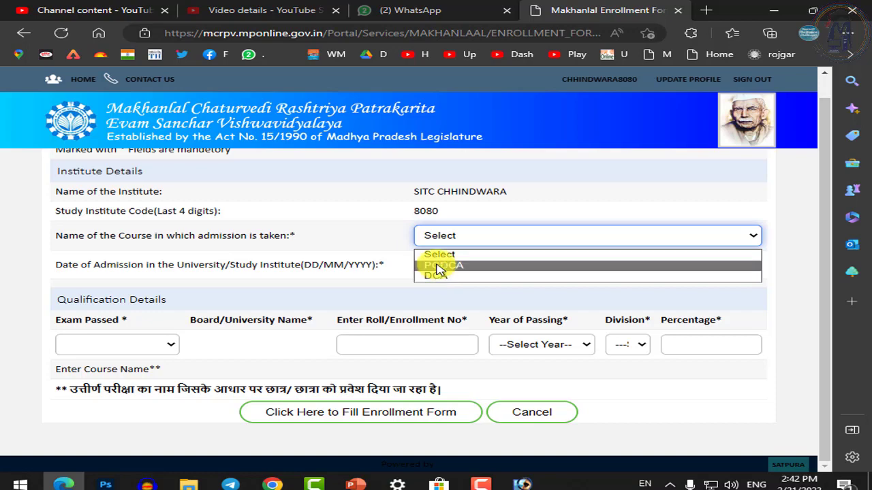
{"action": "left_click", "coordinate": [438, 267]}
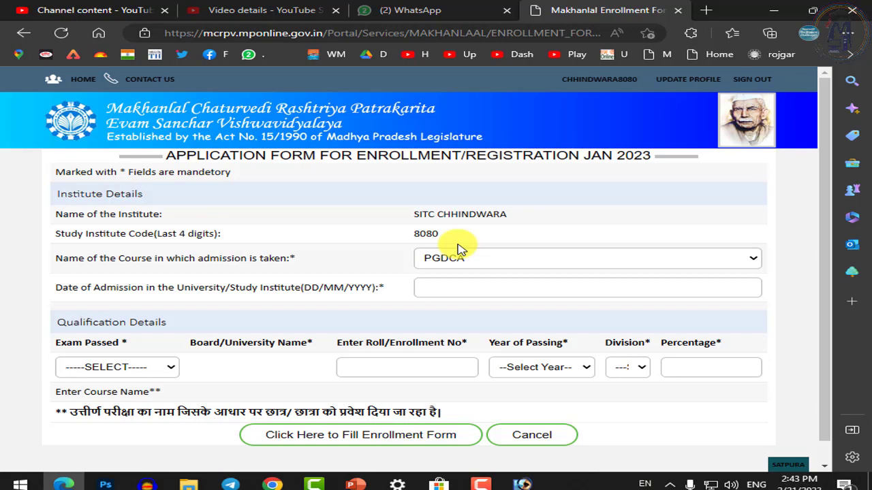
{"action": "left_click", "coordinate": [466, 284]}
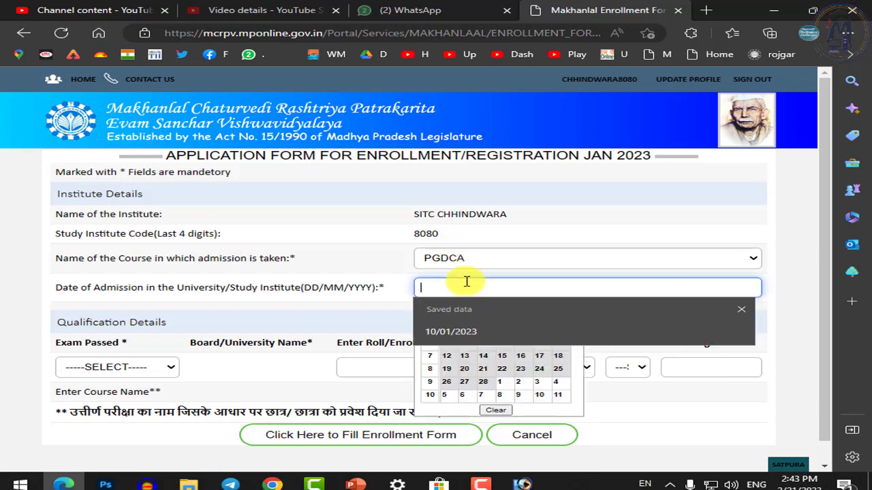
{"action": "left_click", "coordinate": [467, 331]}
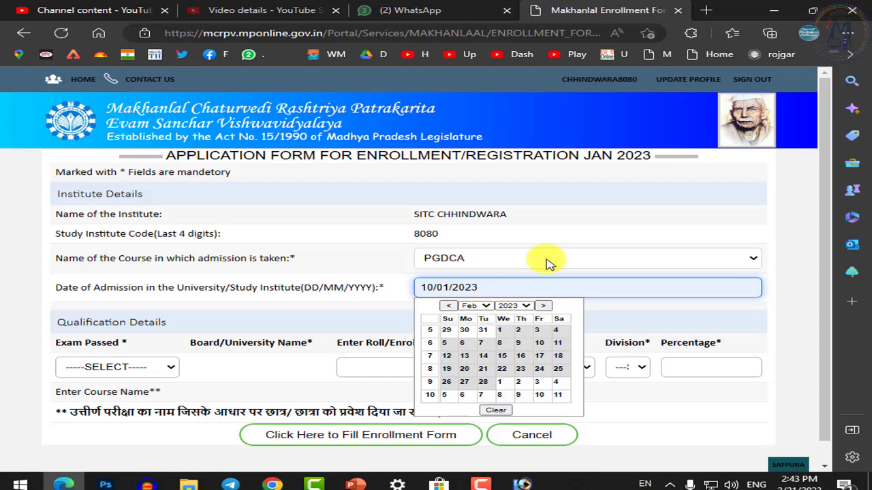
{"action": "left_click", "coordinate": [402, 301]}
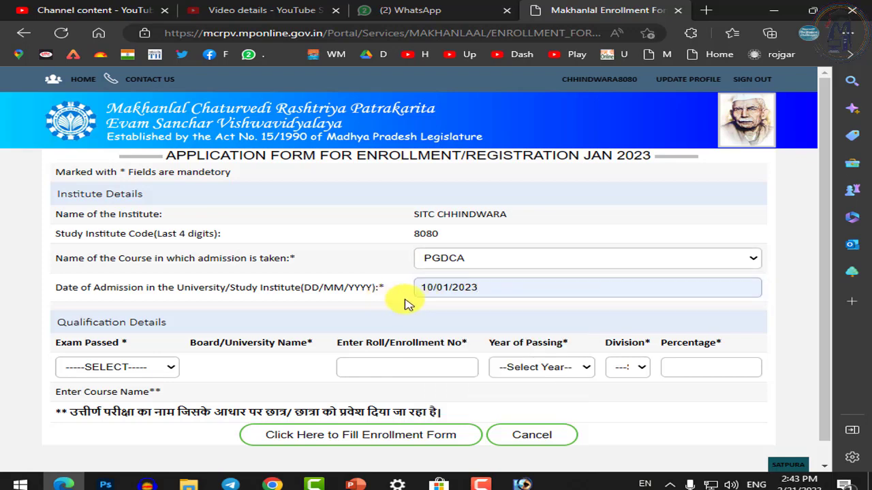
Set the exam passed to Graduation with board/university RDVV JABALPUR
{"action": "left_click", "coordinate": [124, 369]}
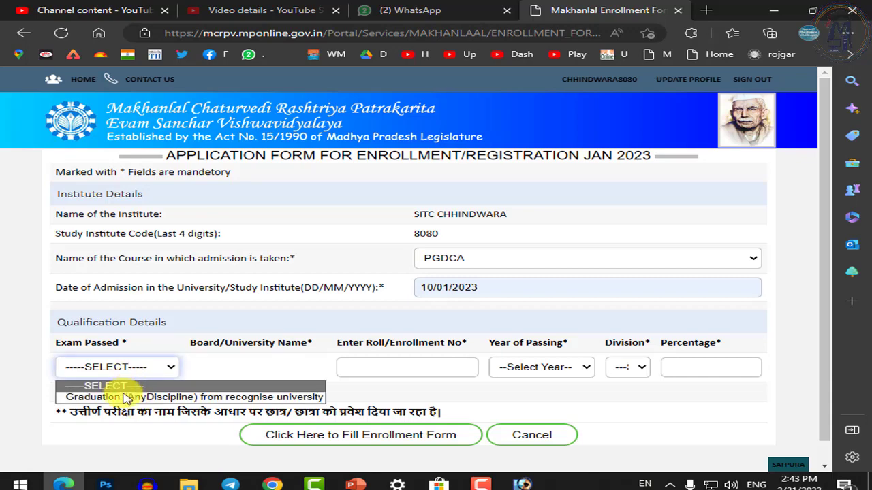
{"action": "left_click", "coordinate": [130, 397]}
{"action": "left_click", "coordinate": [263, 367]}
{"action": "scroll", "coordinate": [263, 364], "scroll_direction": "down", "scroll_amount": 1}
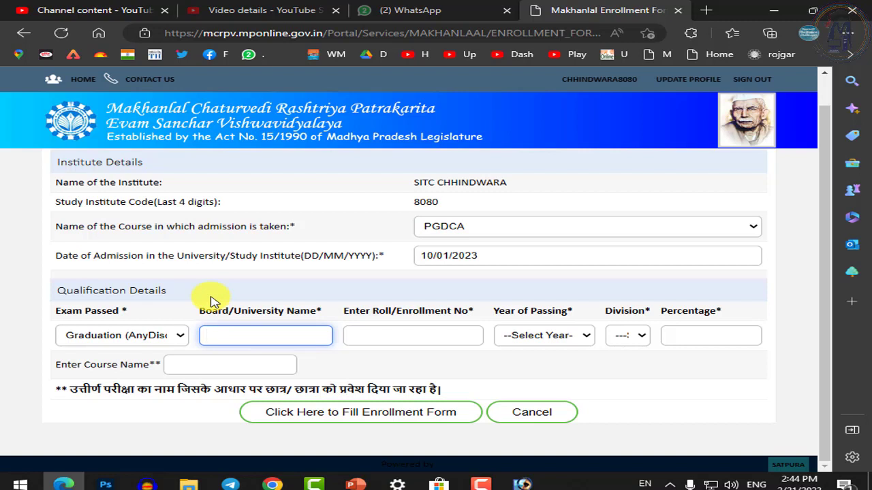
{"action": "left_click", "coordinate": [254, 336]}
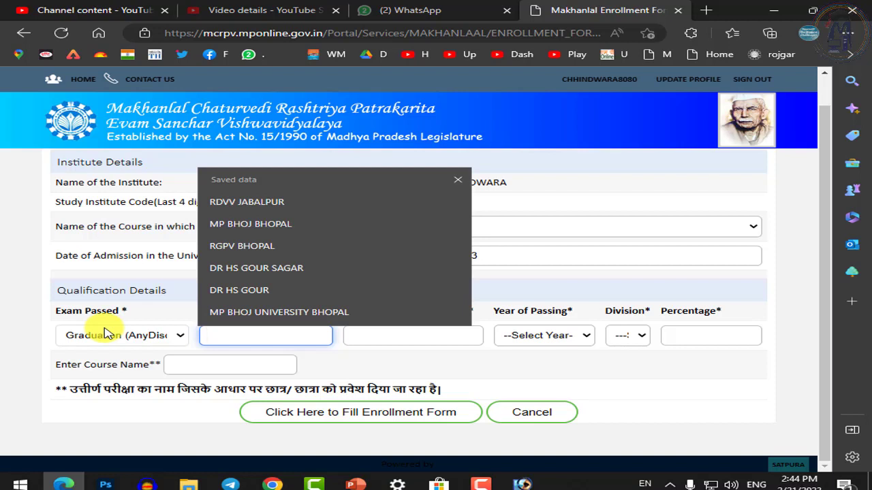
{"action": "type", "text": "rd"}
{"action": "key", "text": "Down"}
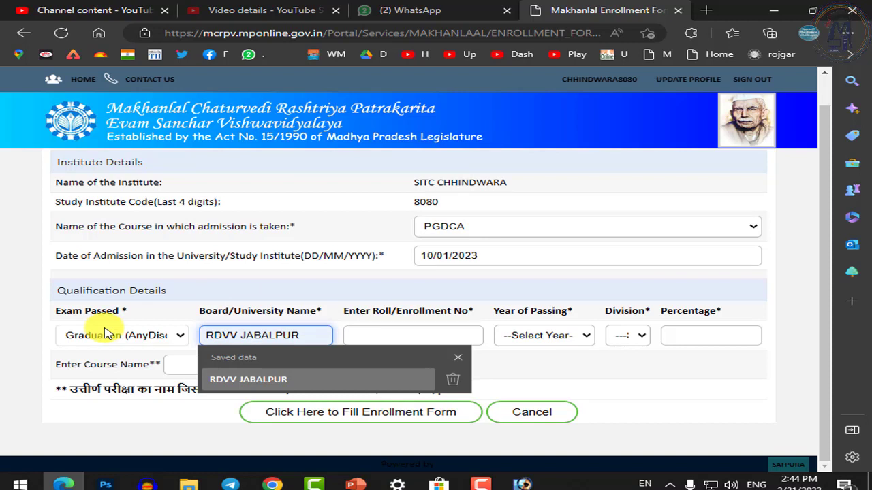
{"action": "key", "text": "Return"}
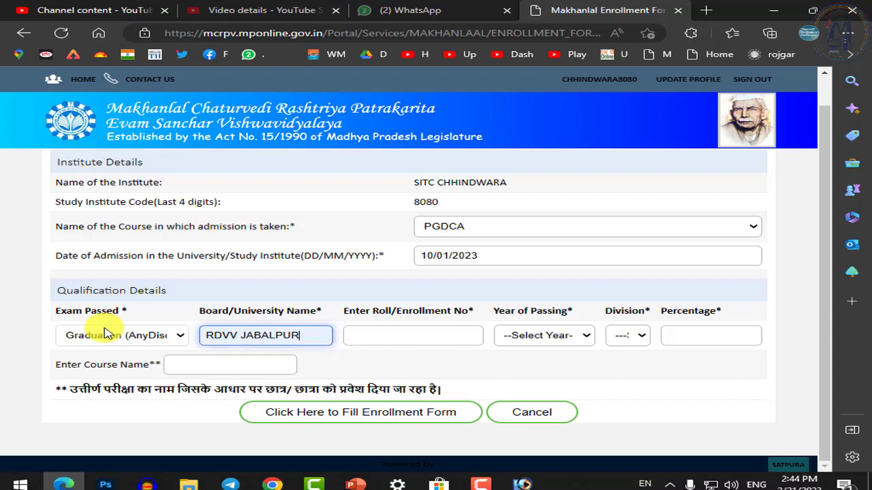
Enter 'b a' as the course name and move to the Roll/Enrollment No field
{"action": "left_click", "coordinate": [291, 358]}
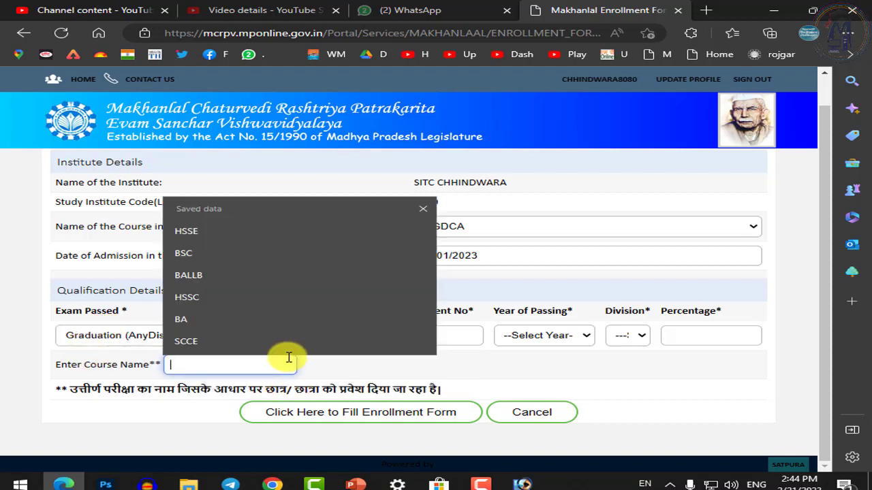
{"action": "type", "text": "b a"}
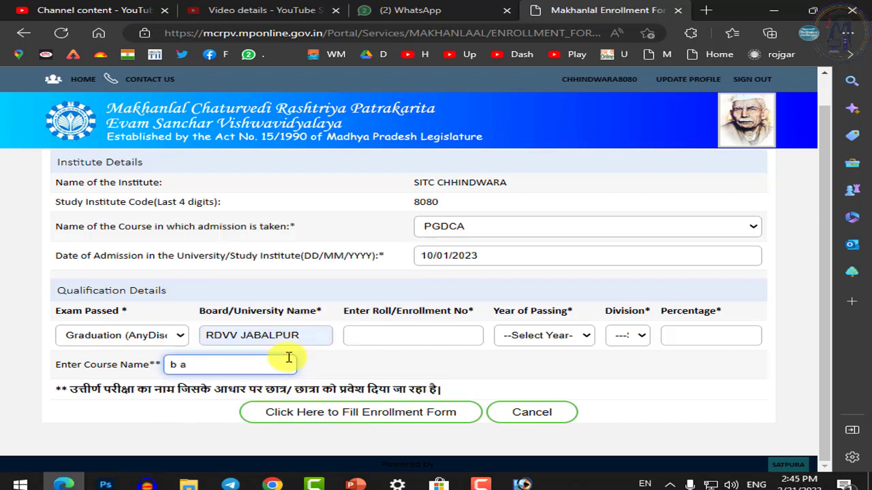
{"action": "key", "text": "Tab"}
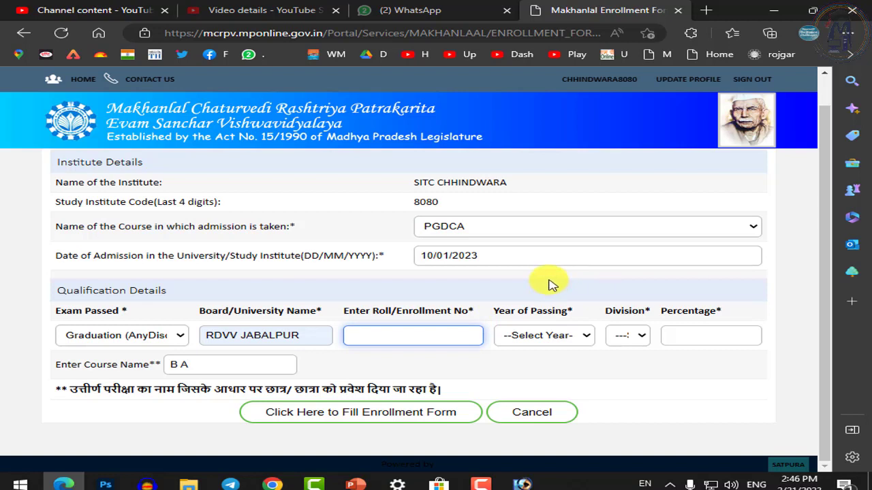
{"action": "left_click", "coordinate": [386, 334]}
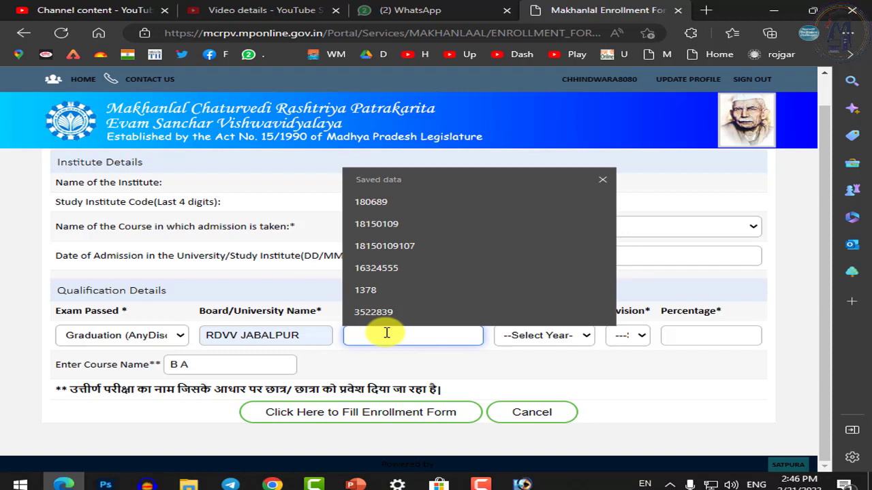
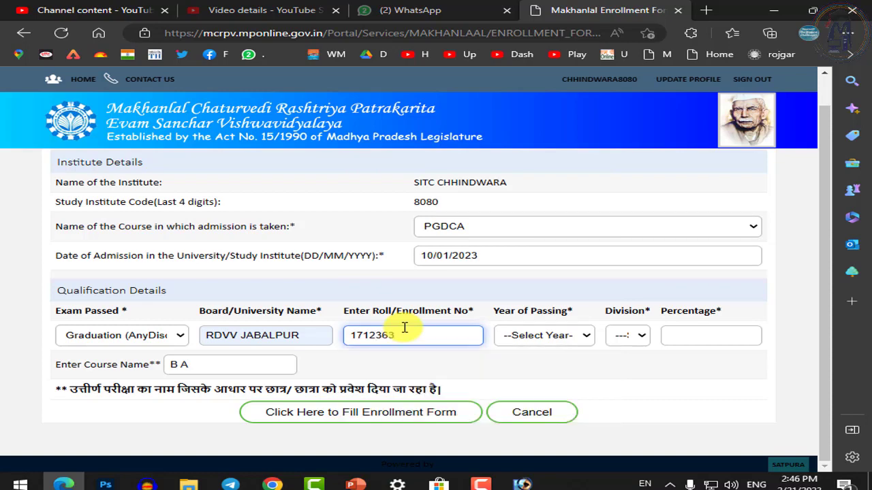
Enter the student's roll number and choose 2020 as the year of passing
{"action": "left_click", "coordinate": [554, 338]}
{"action": "scroll", "coordinate": [562, 317], "scroll_direction": "up", "scroll_amount": 1}
{"action": "left_click", "coordinate": [576, 367]}
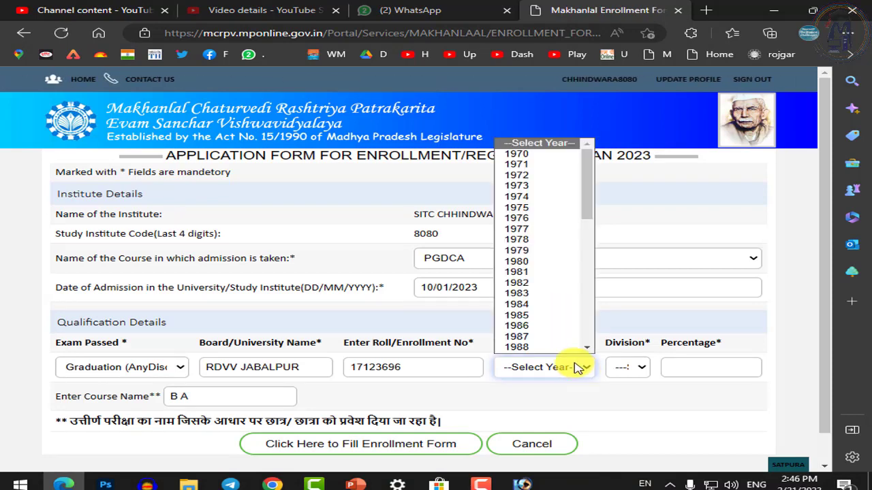
{"action": "scroll", "coordinate": [558, 327], "scroll_direction": "down", "scroll_amount": 1}
{"action": "scroll", "coordinate": [559, 317], "scroll_direction": "down", "scroll_amount": 8}
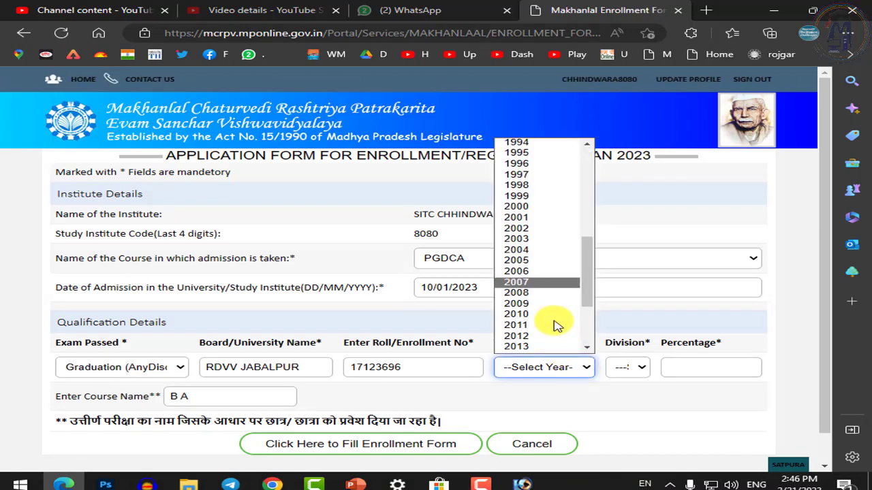
{"action": "scroll", "coordinate": [522, 305], "scroll_direction": "down", "scroll_amount": 3}
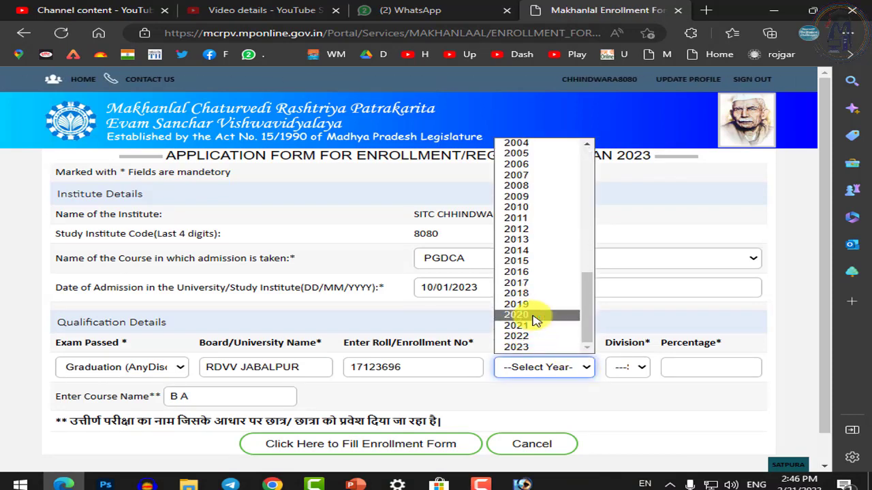
{"action": "left_click", "coordinate": [512, 315]}
Set division to 1st and percentage to 70.14, then continue to personal details
{"action": "left_click", "coordinate": [642, 374]}
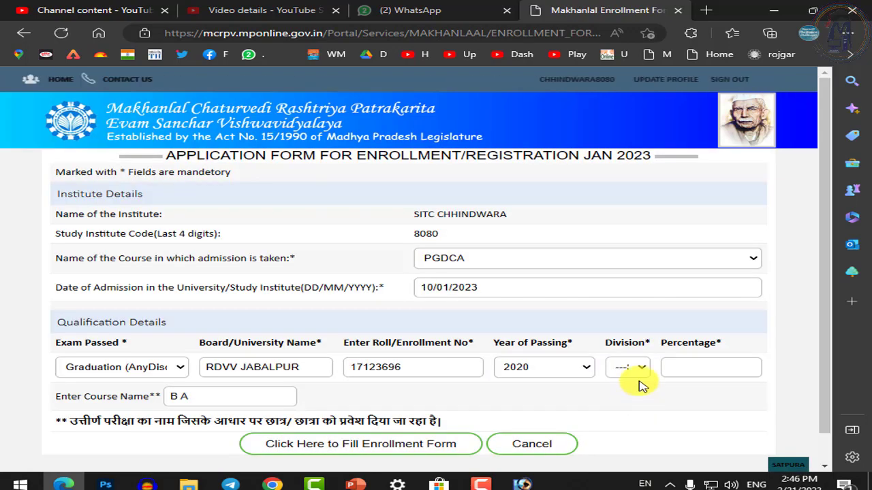
{"action": "left_click", "coordinate": [637, 373]}
{"action": "left_click", "coordinate": [632, 401]}
{"action": "left_click", "coordinate": [702, 364]}
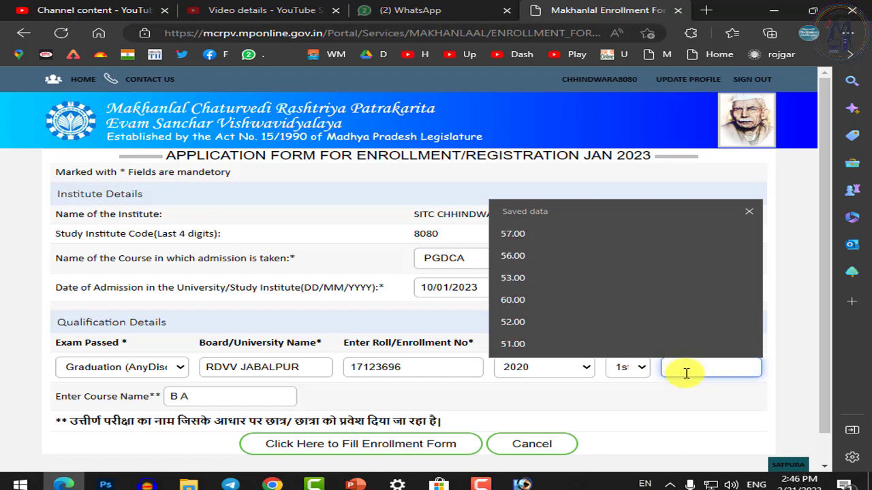
{"action": "type", "text": "70"}
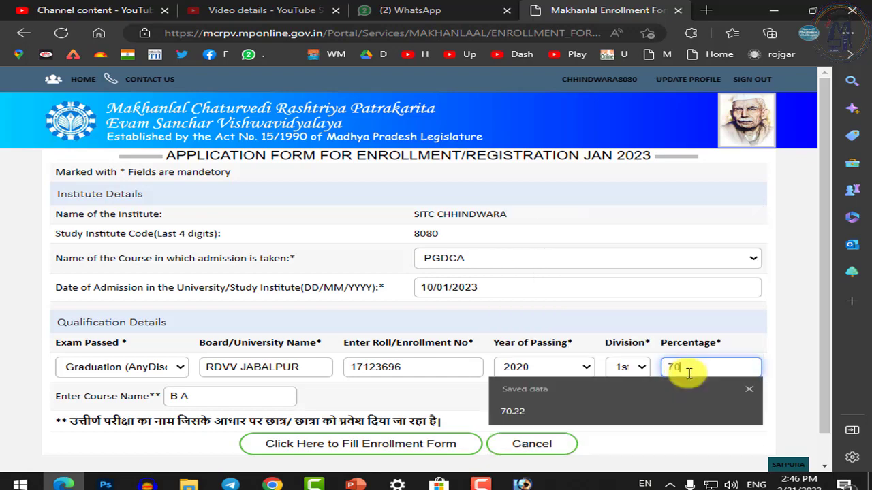
{"action": "type", "text": ".14"}
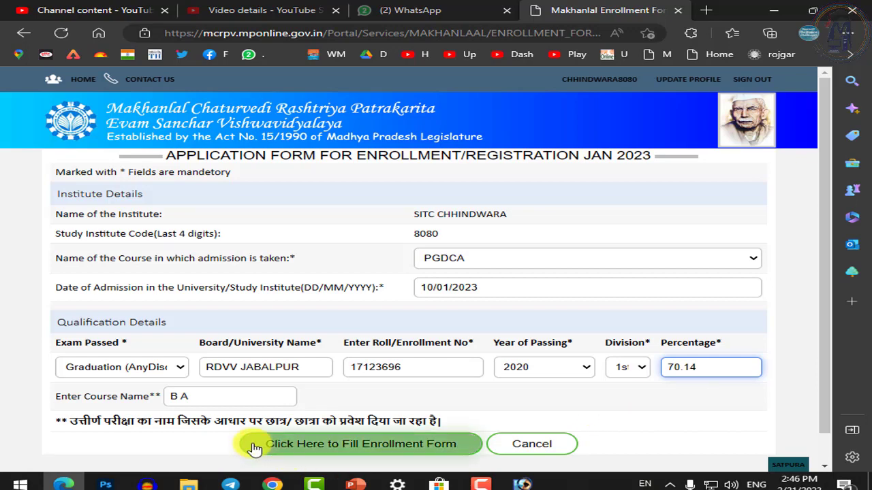
{"action": "scroll", "coordinate": [319, 443], "scroll_direction": "down", "scroll_amount": 1}
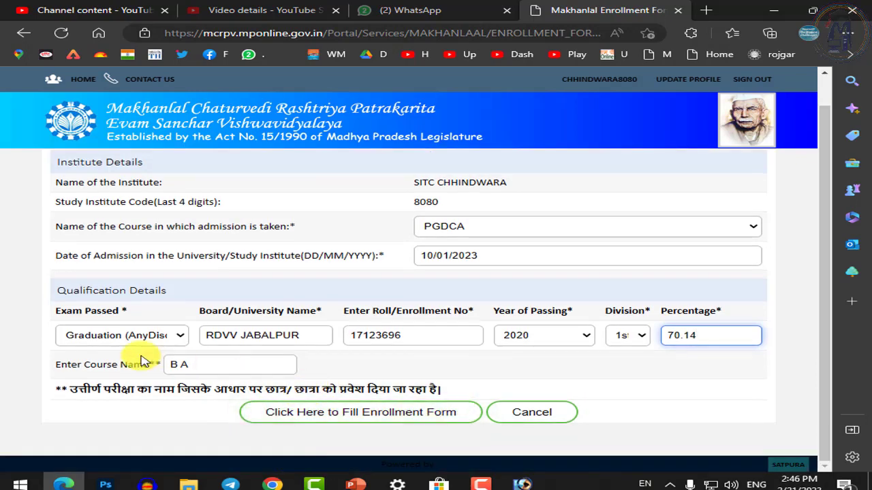
{"action": "left_click", "coordinate": [397, 414]}
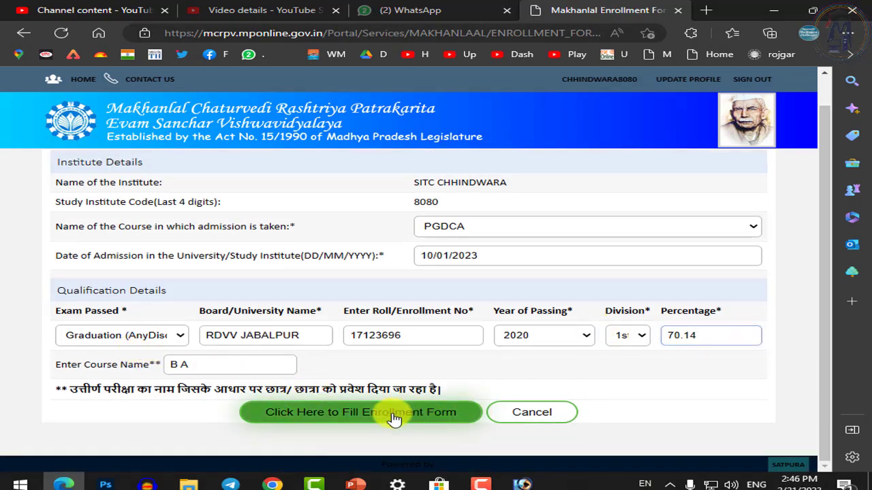
Highlight the 10+2 marksheet requirement in the form's label
{"action": "scroll", "coordinate": [398, 358], "scroll_direction": "down", "scroll_amount": 5}
{"action": "scroll", "coordinate": [398, 359], "scroll_direction": "up", "scroll_amount": 2}
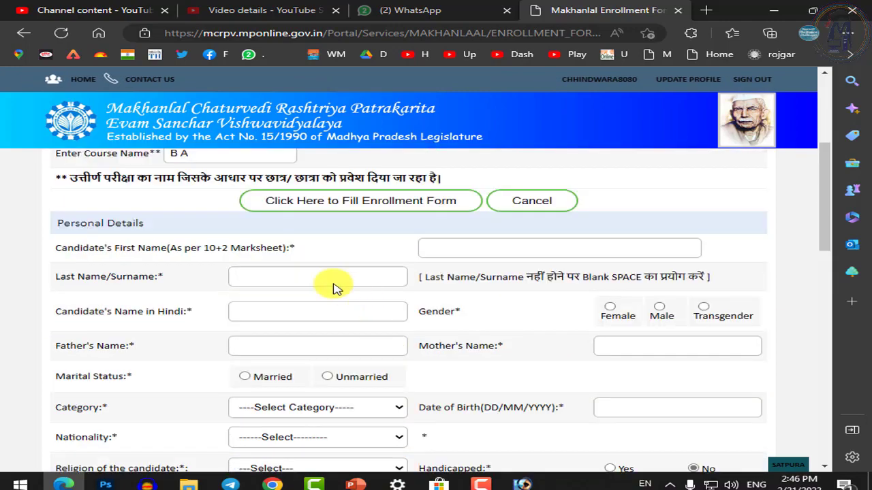
{"action": "left_click", "coordinate": [548, 248]}
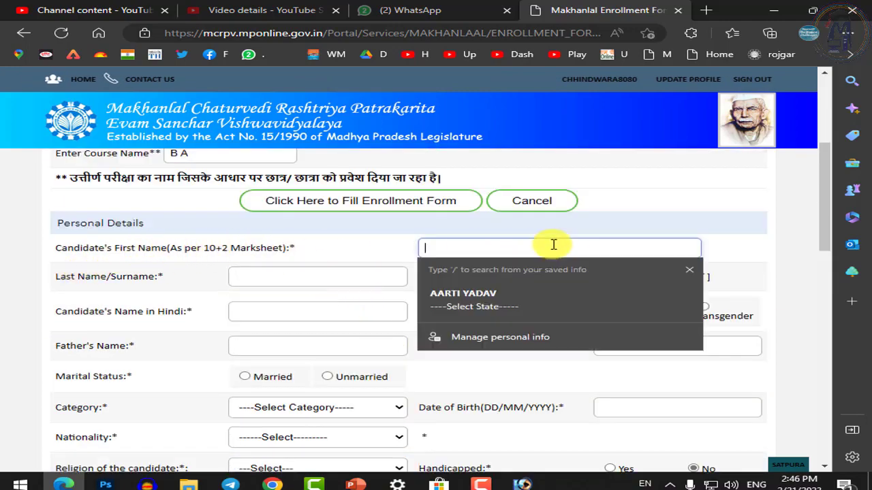
{"action": "left_click", "coordinate": [216, 248]}
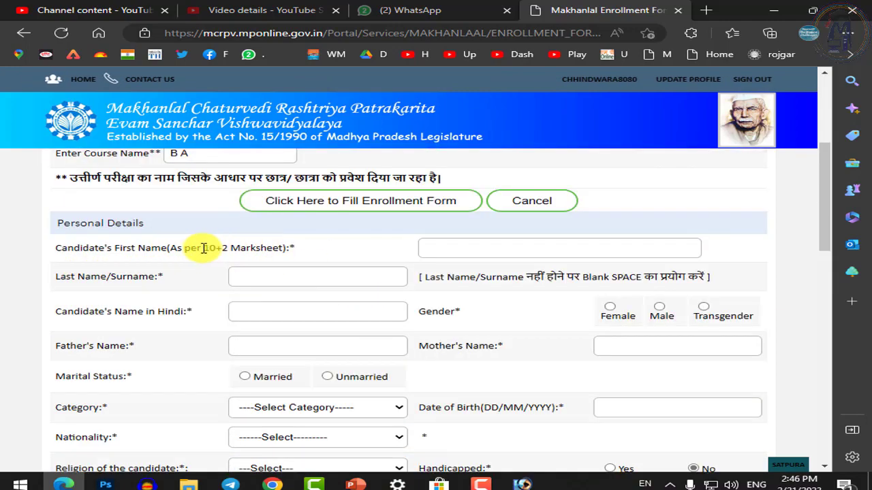
{"action": "left_click_drag", "start_coordinate": [203, 248], "coordinate": [233, 249]}
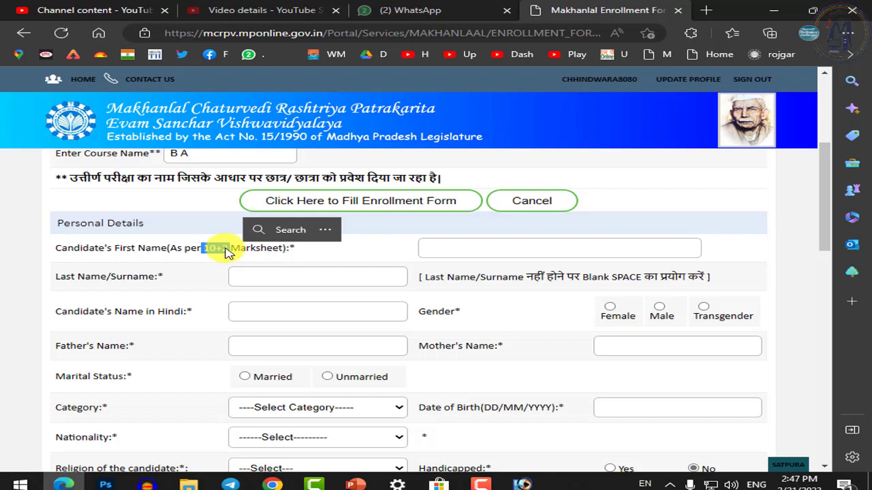
Fill in the candidate's first name and surname using saved suggestions
{"action": "left_click", "coordinate": [459, 249]}
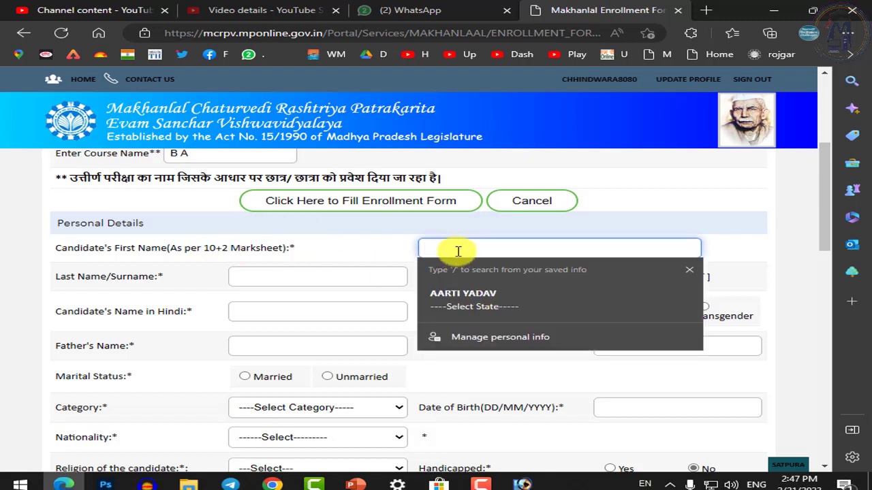
{"action": "type", "text": "me"}
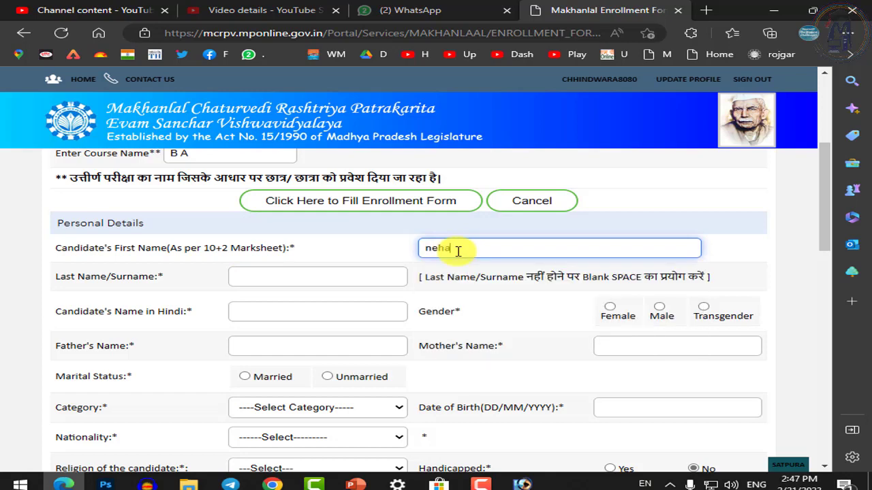
{"action": "key", "text": "Tab"}
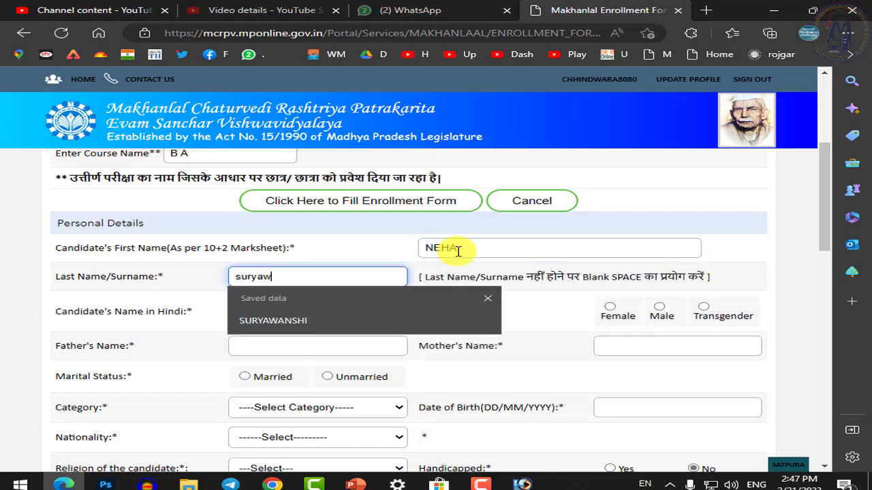
{"action": "key", "text": "Tab"}
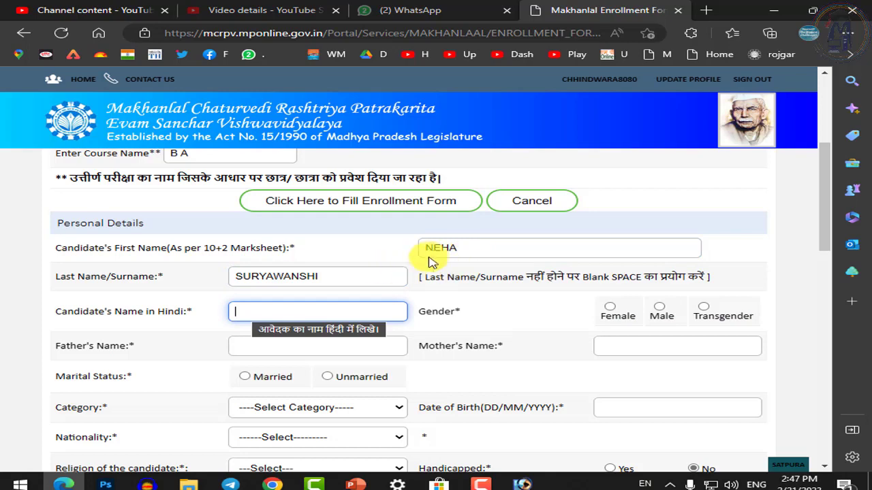
{"action": "left_click", "coordinate": [418, 249]}
{"action": "left_click", "coordinate": [327, 276]}
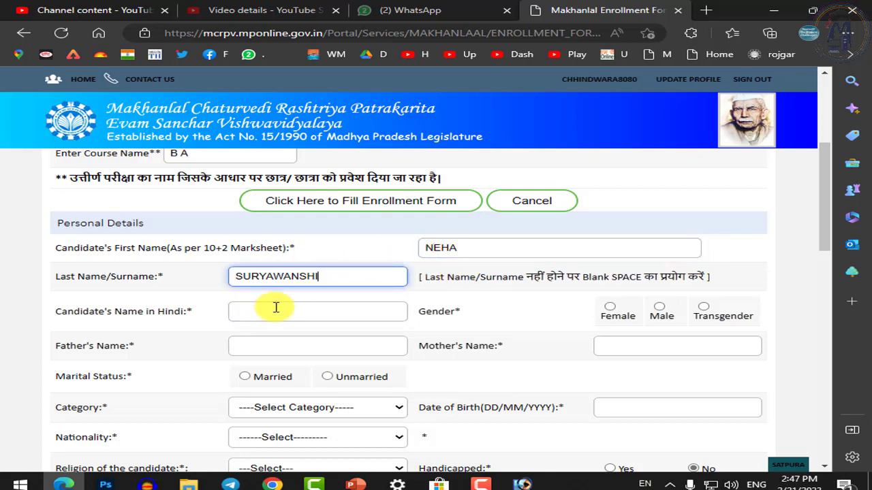
Select the Hindi name field, then switch to Google Input Tools in Chrome
{"action": "left_click", "coordinate": [276, 308]}
{"action": "left_click", "coordinate": [286, 330]}
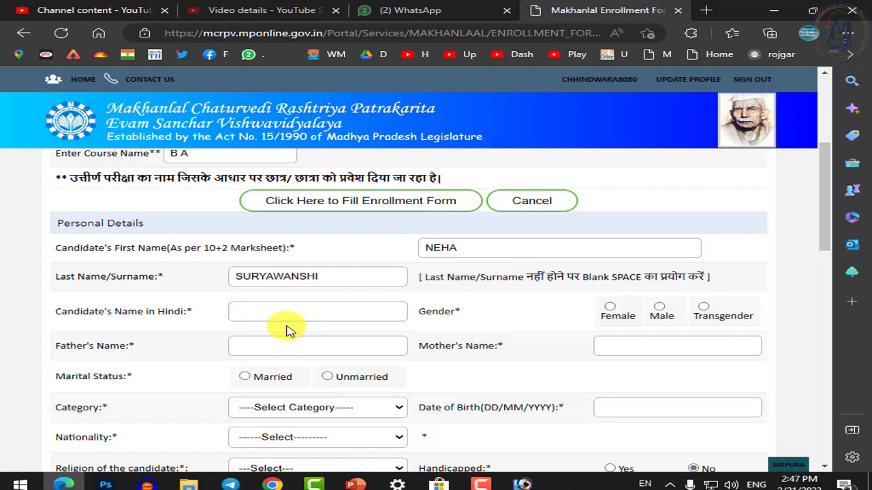
{"action": "left_click", "coordinate": [290, 313]}
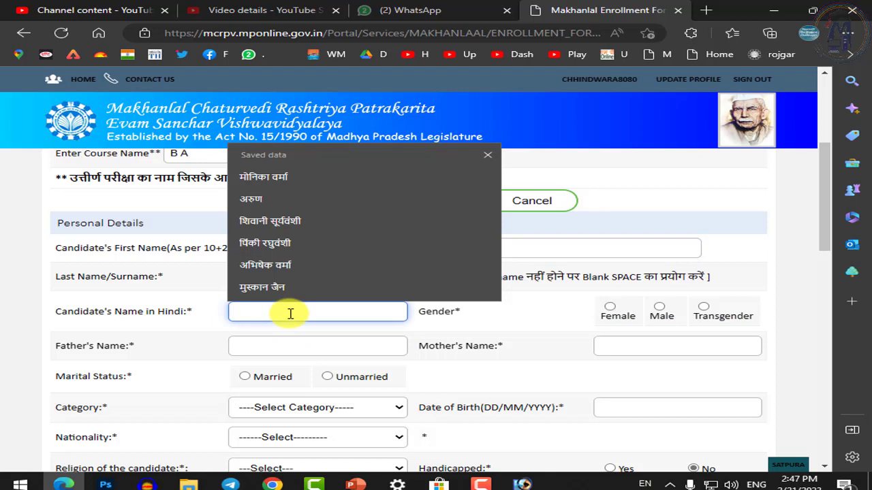
{"action": "left_click", "coordinate": [132, 317]}
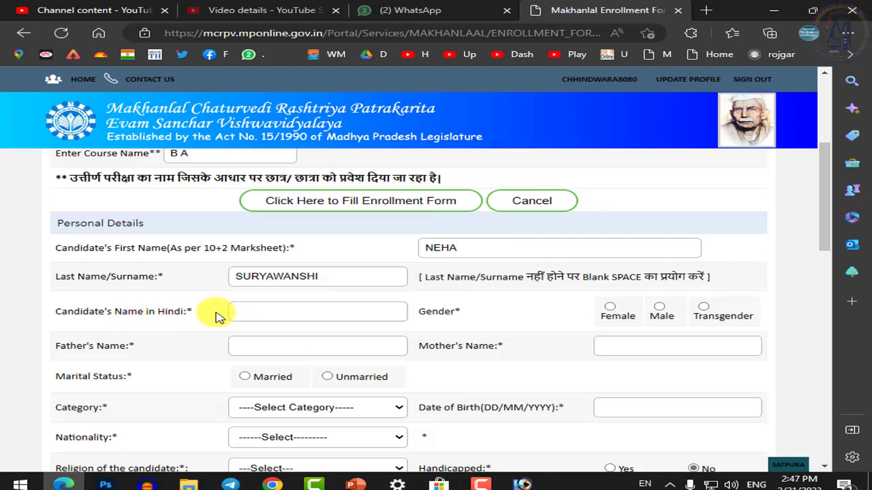
{"action": "left_click", "coordinate": [272, 484]}
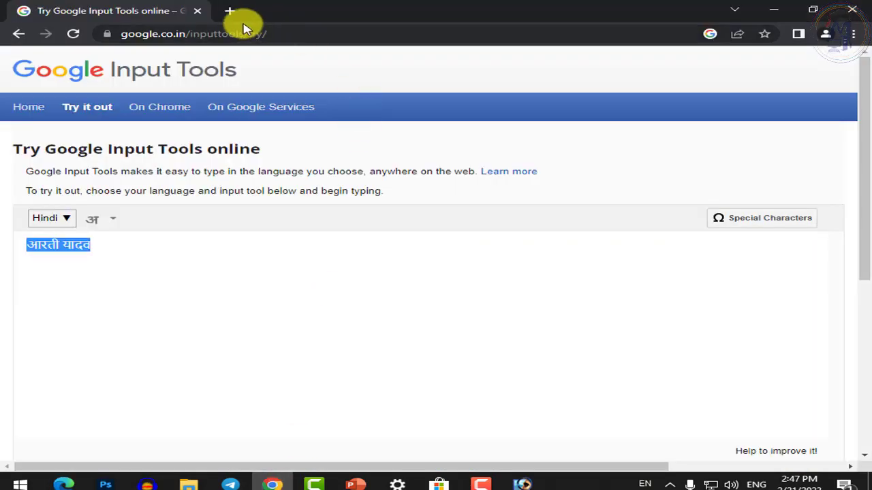
Go back to the search results and open the Try Google Input Tools online page
{"action": "left_click", "coordinate": [120, 245]}
{"action": "left_click_drag", "start_coordinate": [121, 243], "coordinate": [6, 244]}
{"action": "left_click", "coordinate": [204, 275]}
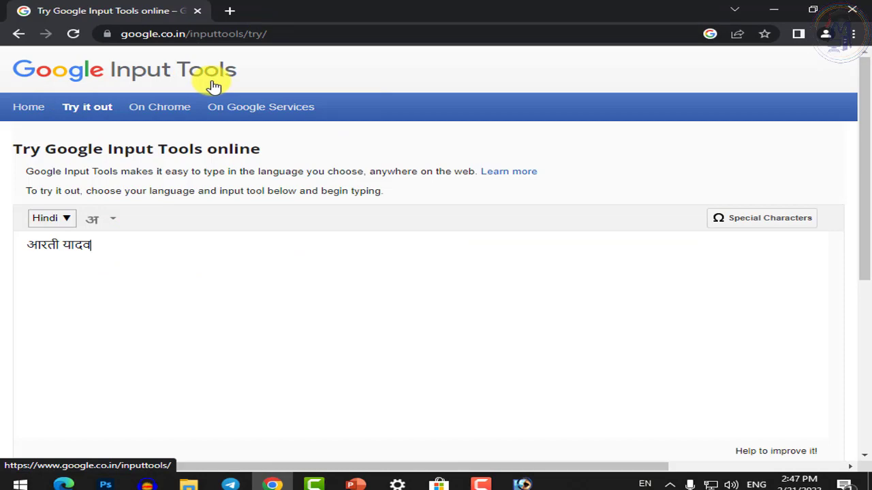
{"action": "left_click", "coordinate": [18, 34]}
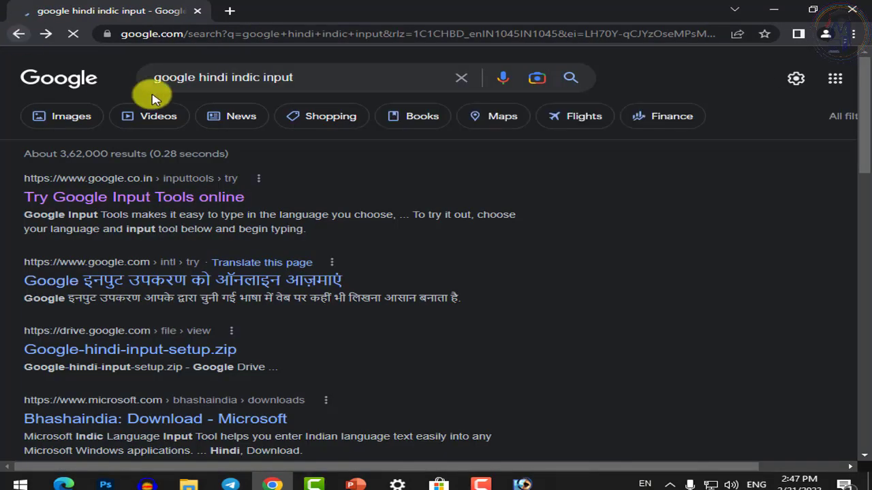
{"action": "left_click_drag", "start_coordinate": [156, 78], "coordinate": [298, 78]}
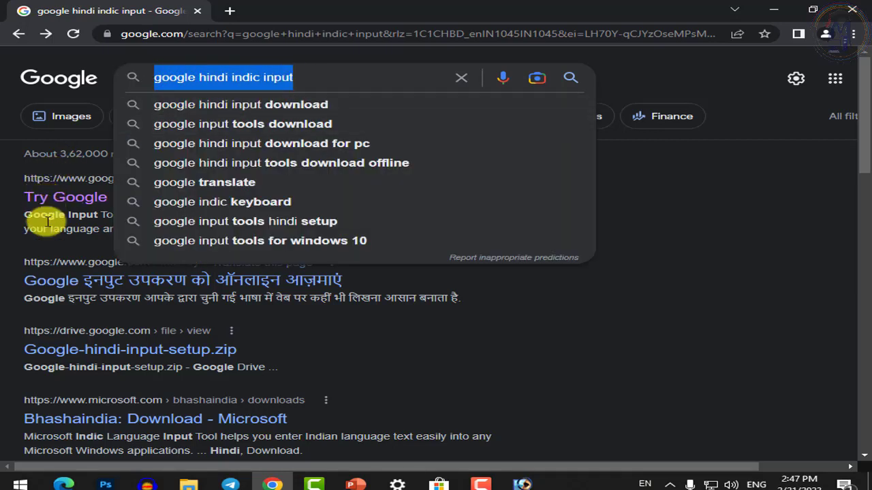
{"action": "left_click", "coordinate": [35, 218]}
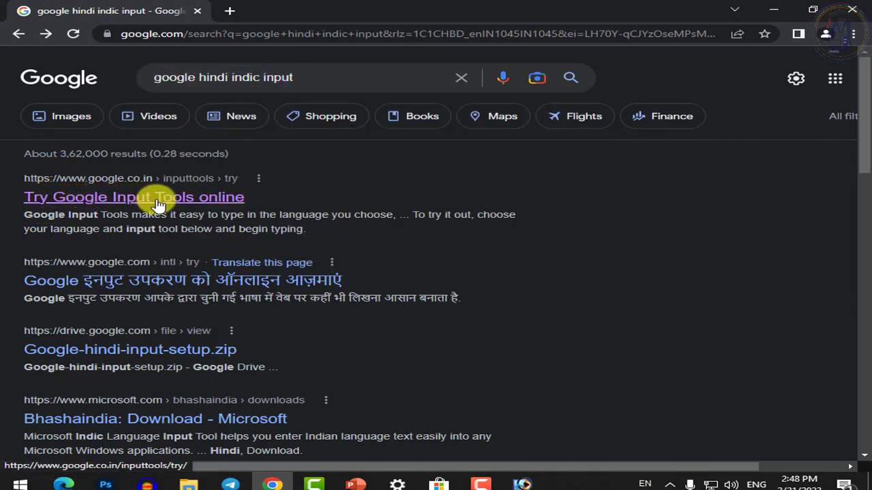
{"action": "left_click", "coordinate": [197, 204]}
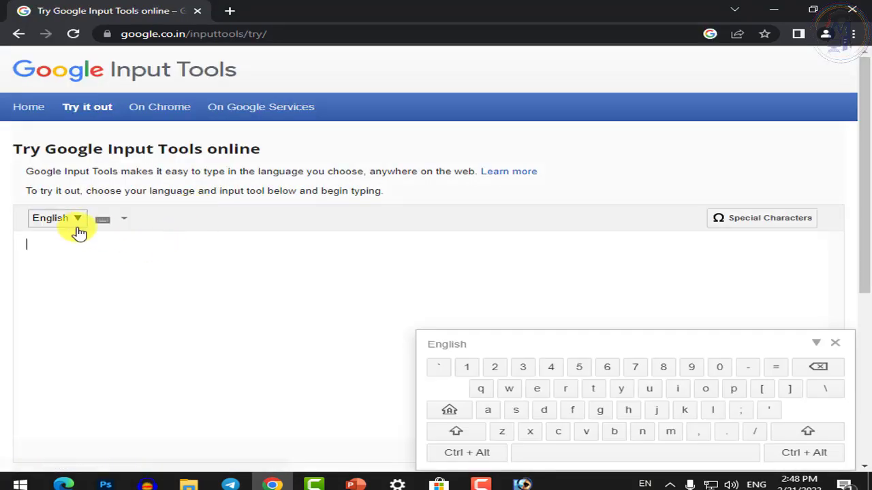
Transliterate the candidate's full name into Hindi, copy it, and return to the form's Hindi name field
{"action": "left_click", "coordinate": [79, 225]}
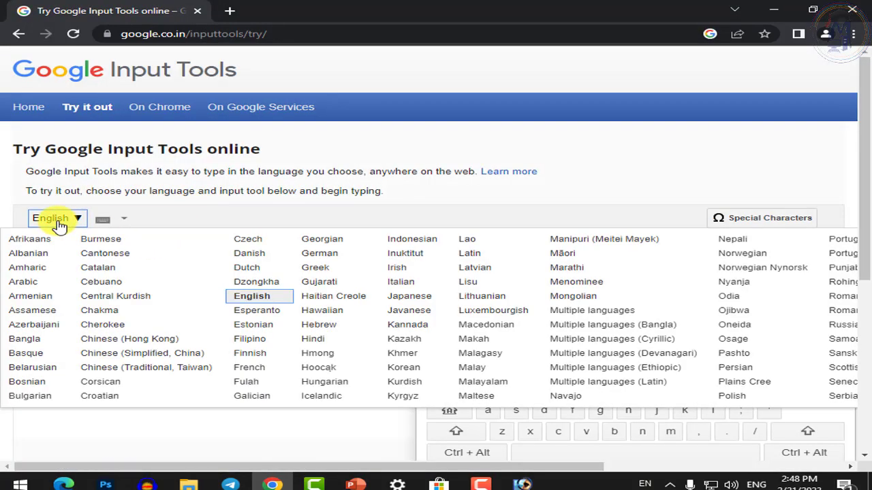
{"action": "left_click", "coordinate": [315, 339]}
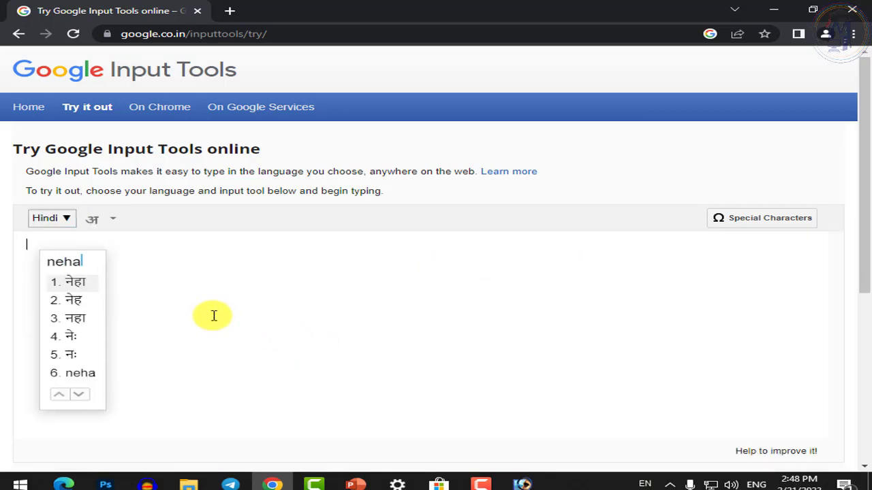
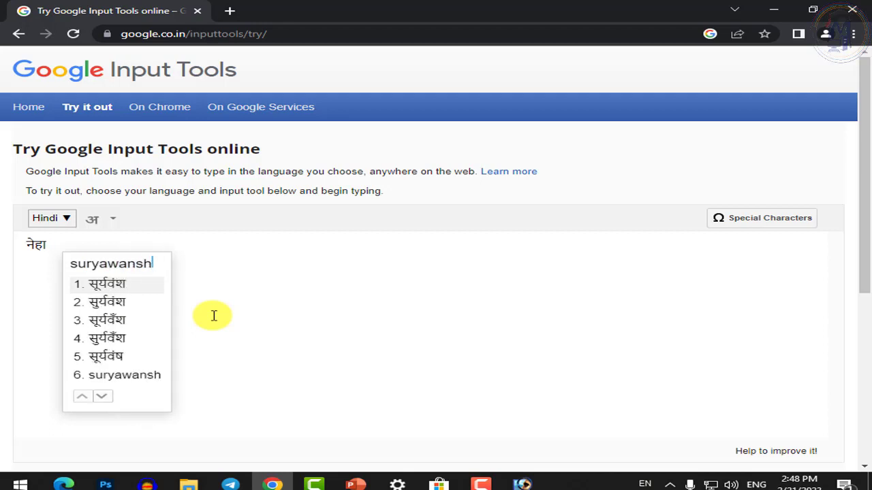
{"action": "left_click_drag", "start_coordinate": [181, 254], "coordinate": [4, 245]}
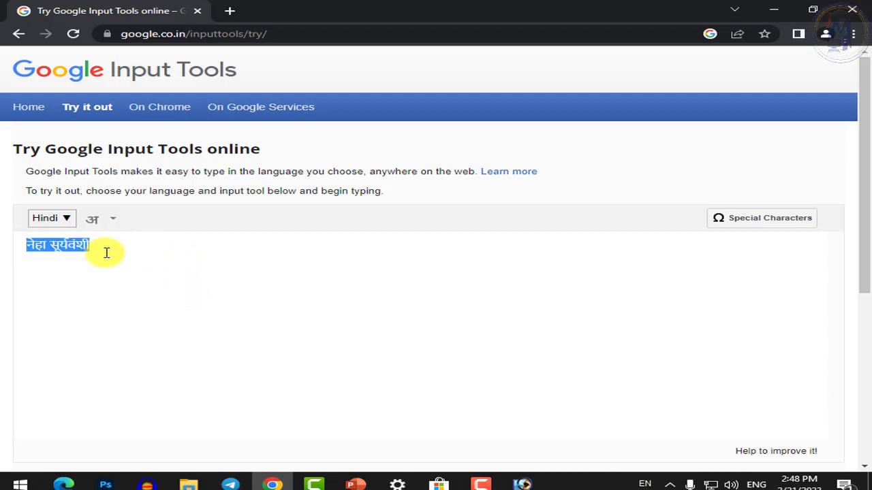
{"action": "key", "text": "ctrl+c"}
{"action": "key", "text": "alt+Tab"}
{"action": "left_click", "coordinate": [297, 313]}
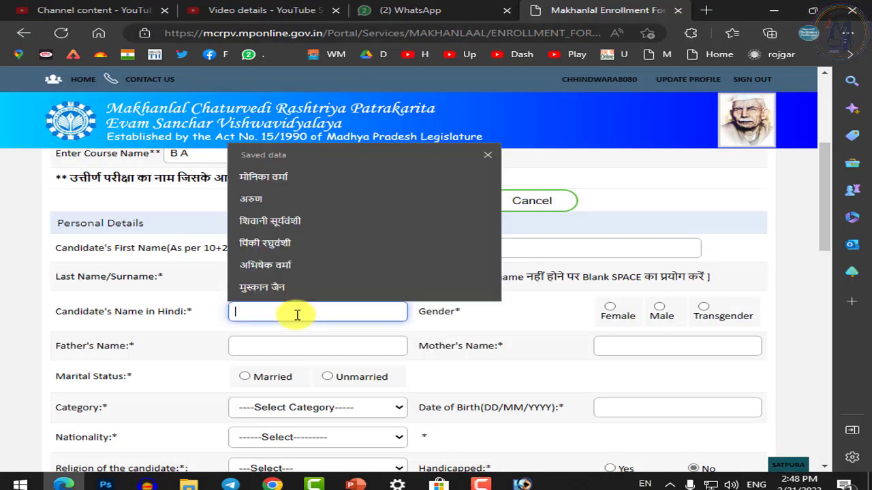
Paste the Hindi name and set gender Female and marital status Unmarried
{"action": "key", "text": "ctrl+v"}
{"action": "left_click", "coordinate": [612, 309]}
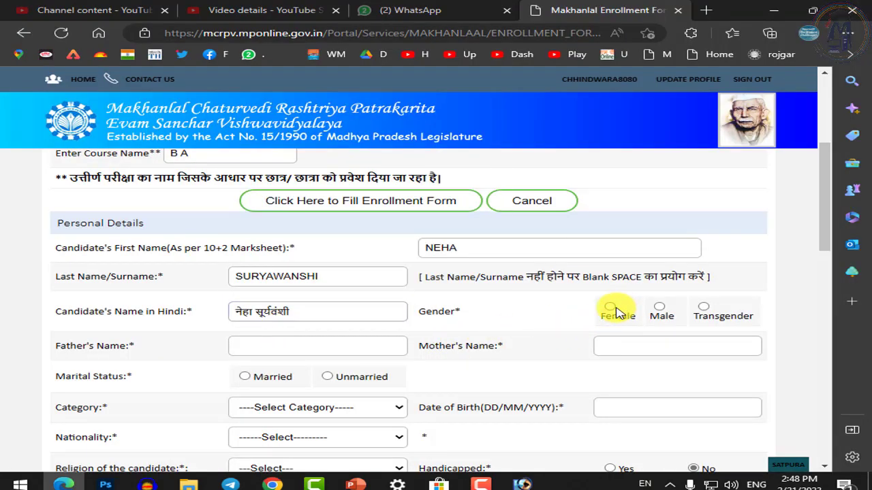
{"action": "left_click", "coordinate": [329, 377]}
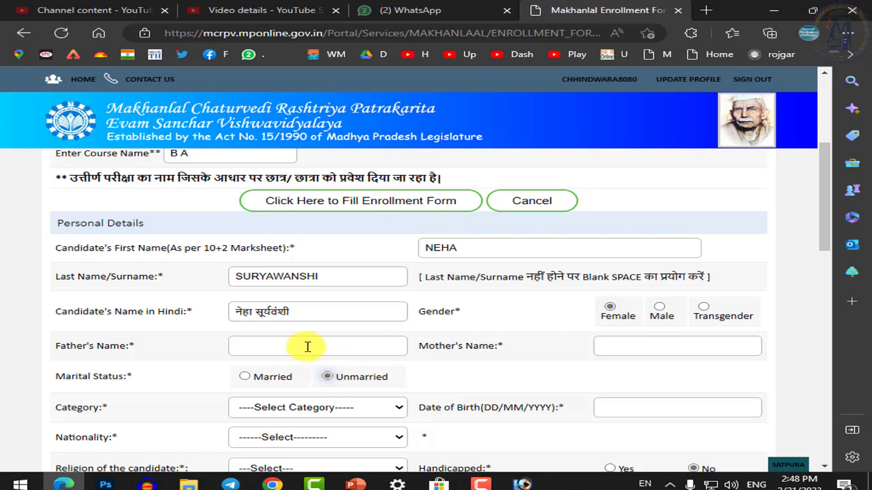
Enter the father's and mother's names and choose OBC as the category
{"action": "scroll", "coordinate": [307, 352], "scroll_direction": "down", "scroll_amount": 2}
{"action": "left_click", "coordinate": [277, 224]}
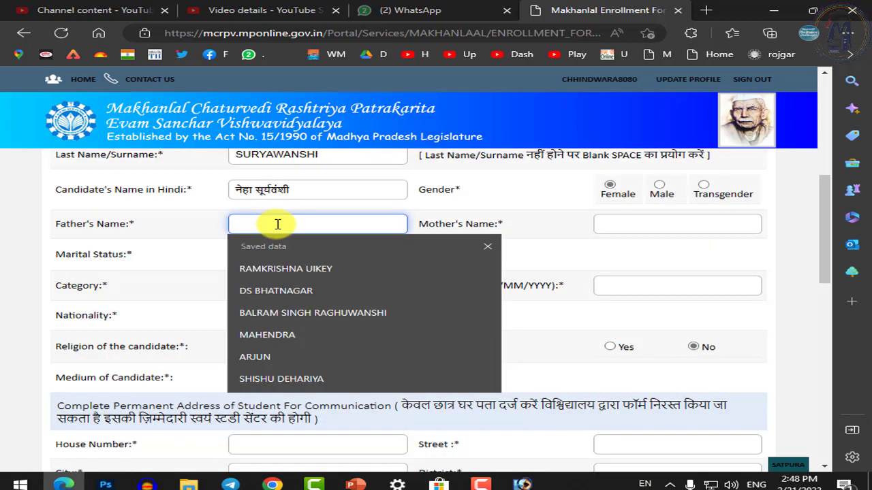
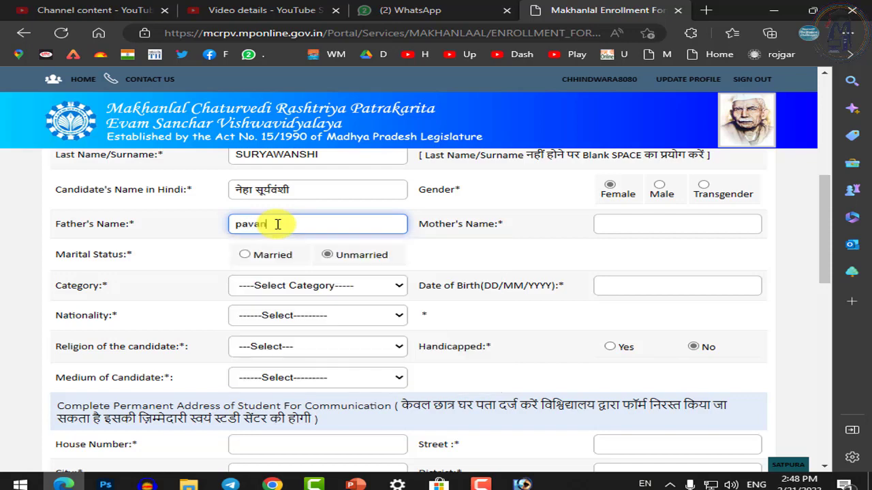
{"action": "key", "text": "Tab"}
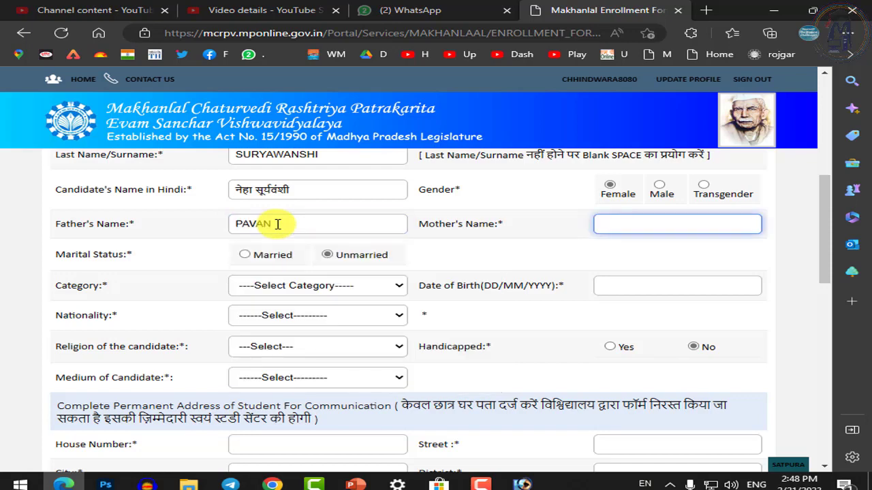
{"action": "key", "text": "Tab"}
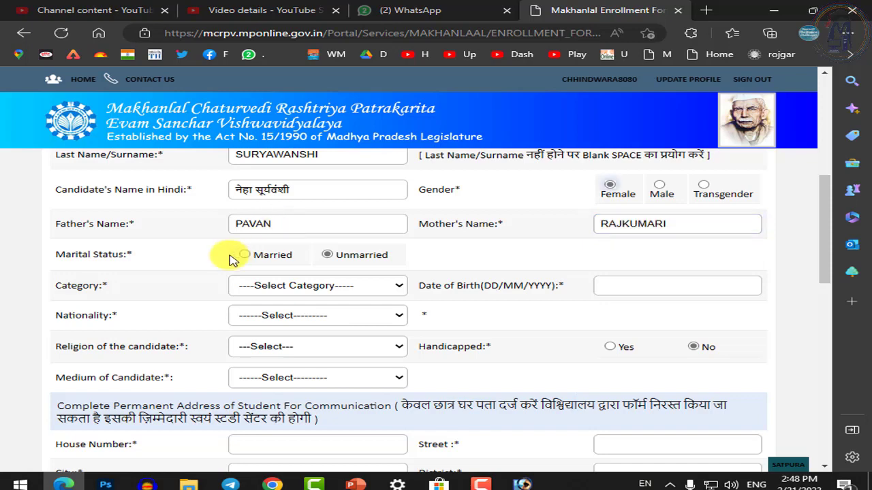
{"action": "left_click", "coordinate": [272, 291]}
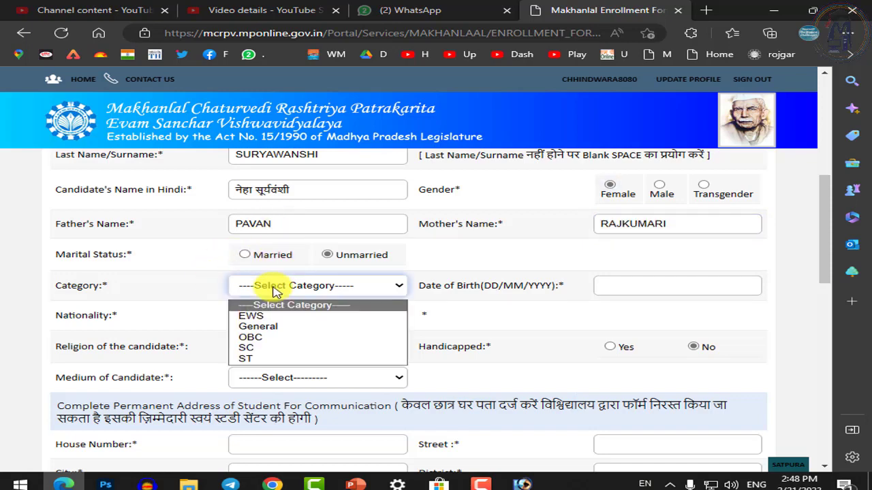
{"action": "left_click", "coordinate": [265, 342]}
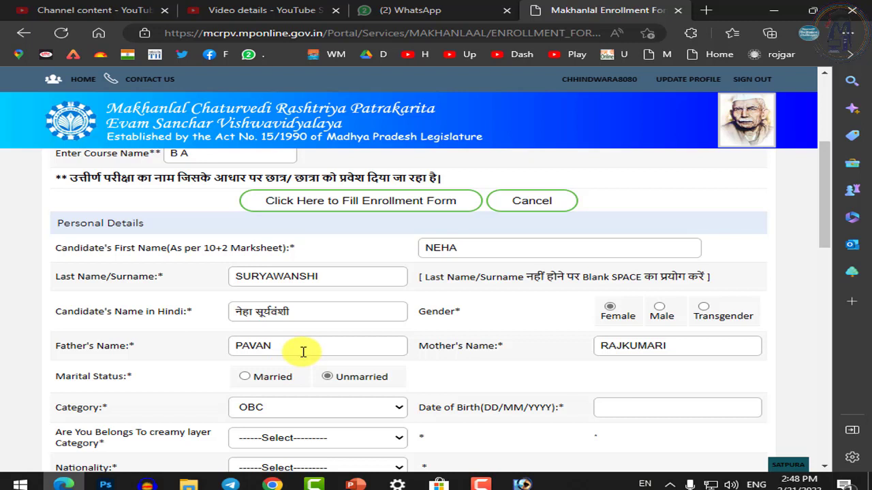
Set creamy layer to NO, nationality to INDIAN and religion to Hindu
{"action": "scroll", "coordinate": [303, 351], "scroll_direction": "down", "scroll_amount": 3}
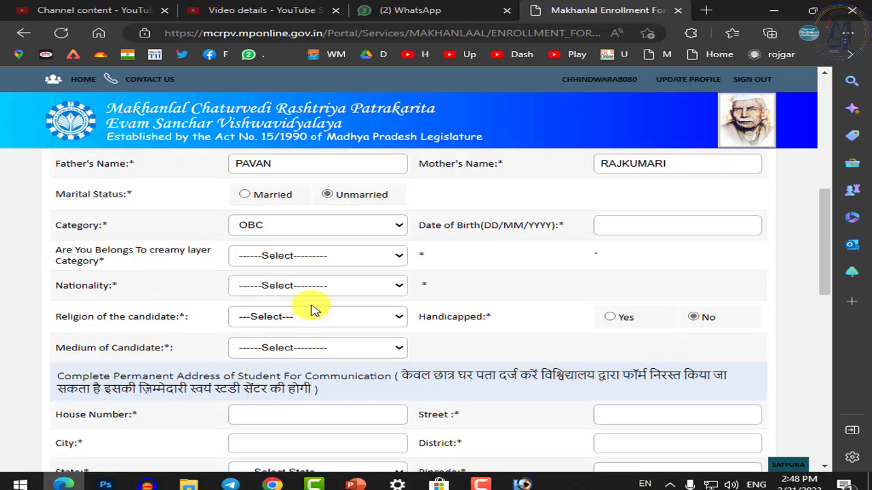
{"action": "left_click", "coordinate": [324, 255]}
{"action": "left_click", "coordinate": [249, 297]}
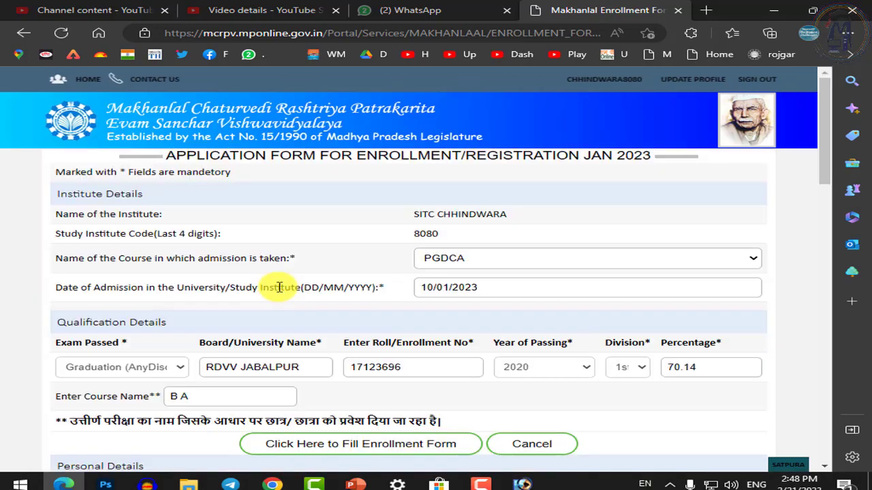
{"action": "scroll", "coordinate": [279, 306], "scroll_direction": "down", "scroll_amount": 6}
{"action": "scroll", "coordinate": [286, 361], "scroll_direction": "down", "scroll_amount": 1}
{"action": "left_click", "coordinate": [302, 286]}
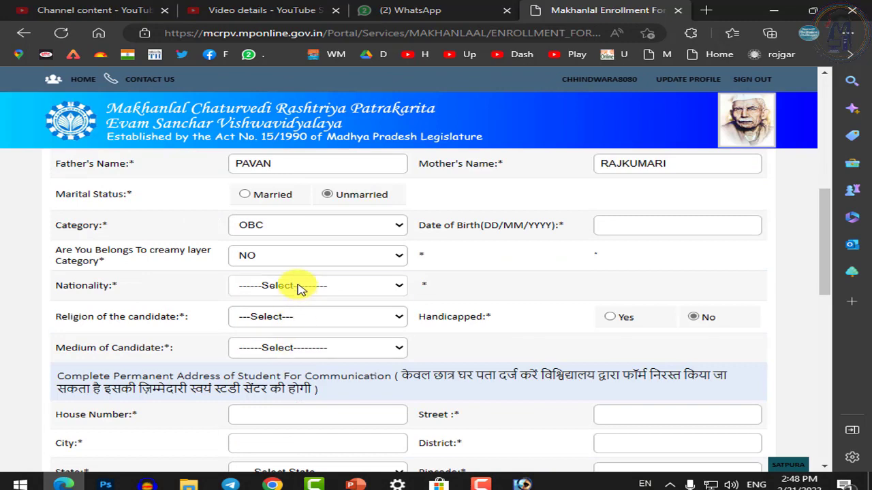
{"action": "left_click", "coordinate": [259, 315]}
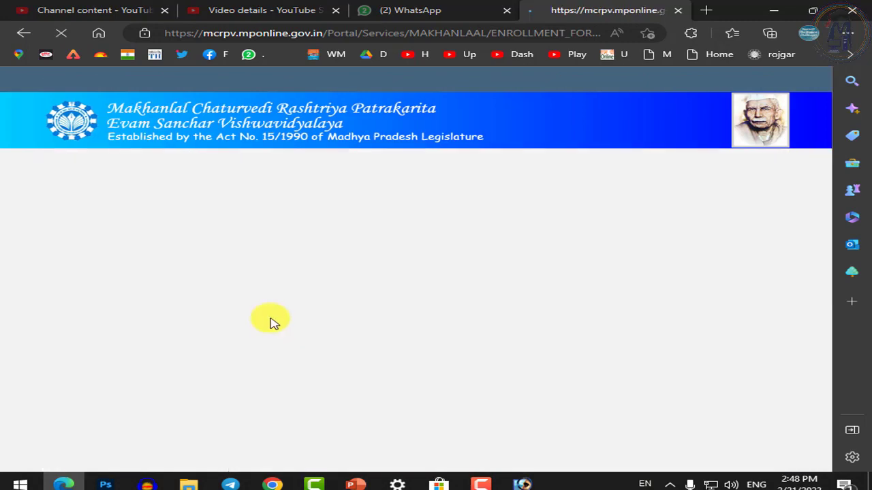
{"action": "scroll", "coordinate": [272, 320], "scroll_direction": "down", "scroll_amount": 7}
{"action": "left_click", "coordinate": [278, 320]}
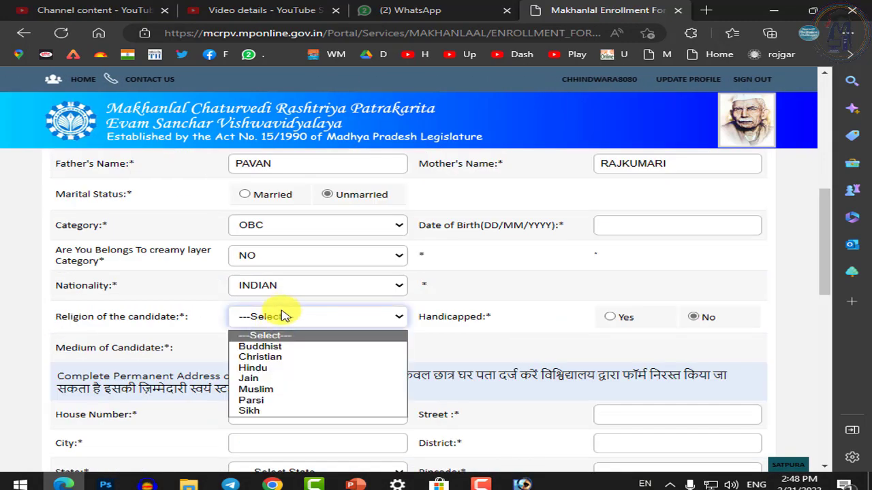
{"action": "left_click", "coordinate": [245, 369]}
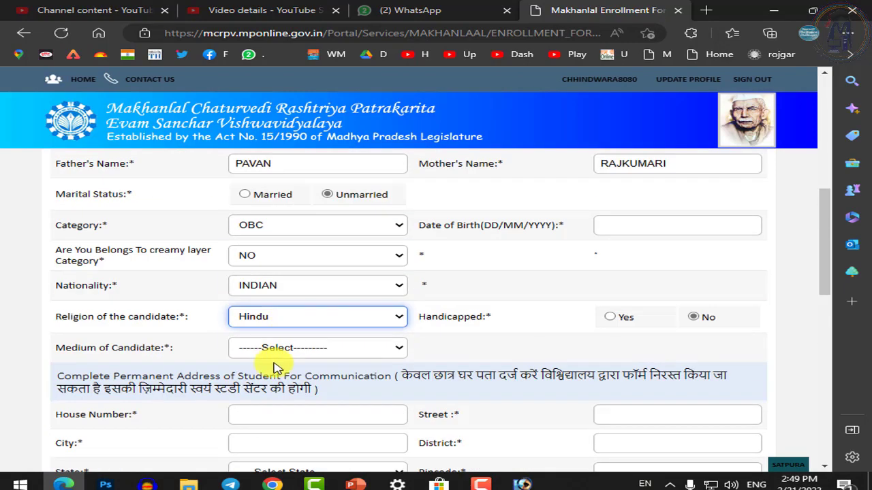
Choose the Medium of Candidate, switching between HINDI and ENGLISH several times
{"action": "left_click", "coordinate": [279, 348]}
{"action": "left_click", "coordinate": [266, 378]}
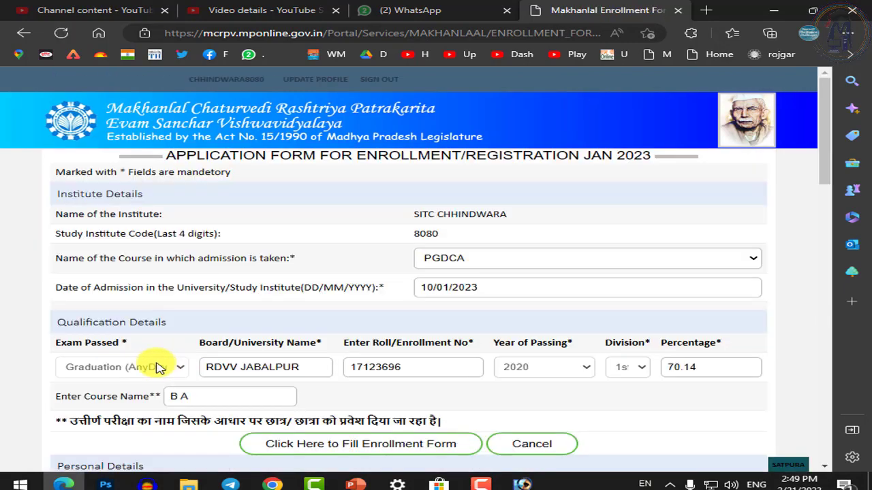
{"action": "scroll", "coordinate": [155, 455], "scroll_direction": "down", "scroll_amount": 3}
{"action": "scroll", "coordinate": [274, 377], "scroll_direction": "down", "scroll_amount": 3}
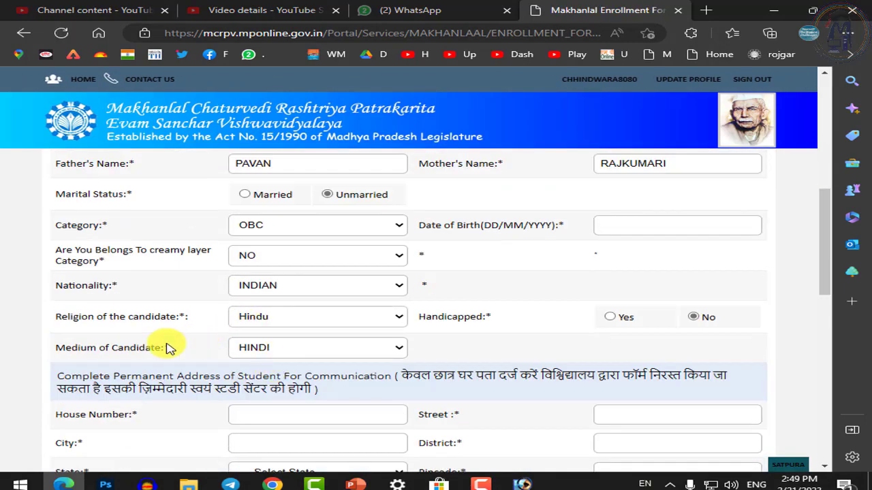
{"action": "left_click", "coordinate": [268, 354]}
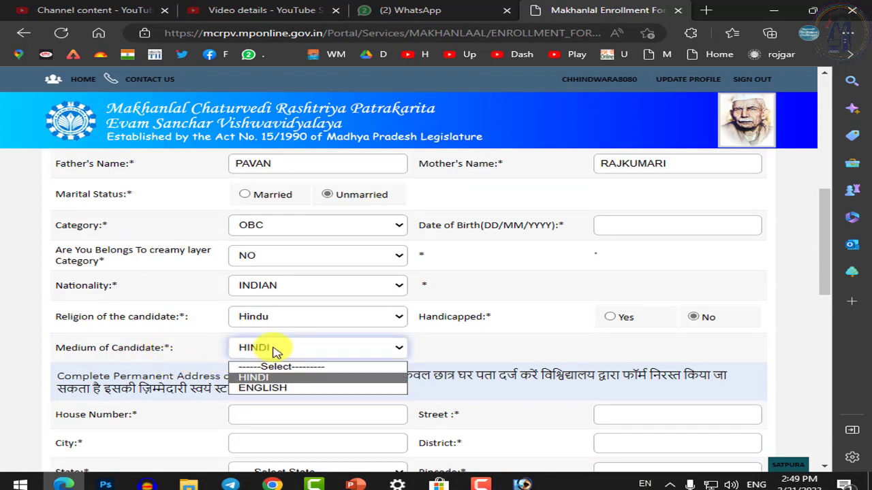
{"action": "left_click", "coordinate": [257, 392]}
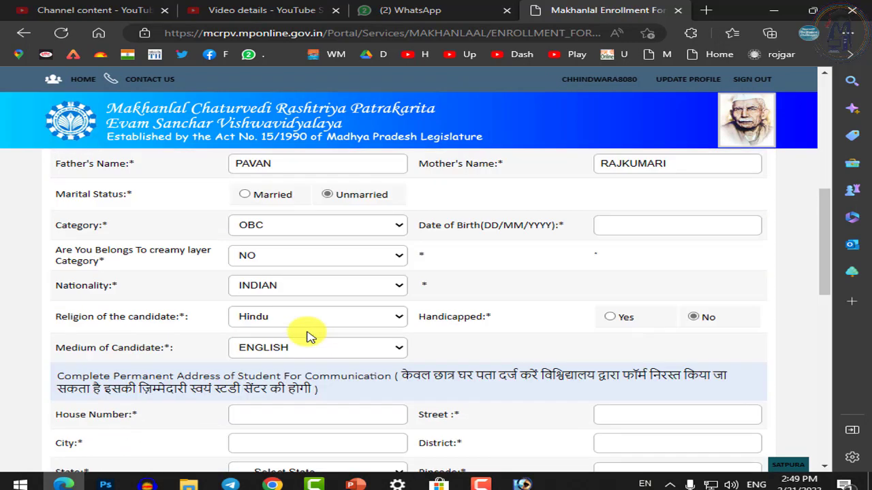
{"action": "left_click", "coordinate": [294, 355]}
{"action": "left_click", "coordinate": [251, 366]}
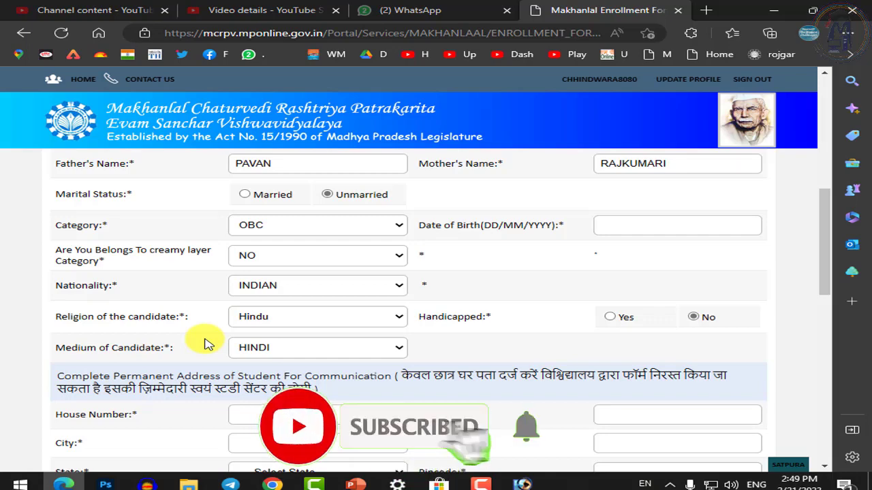
{"action": "left_click", "coordinate": [291, 350]}
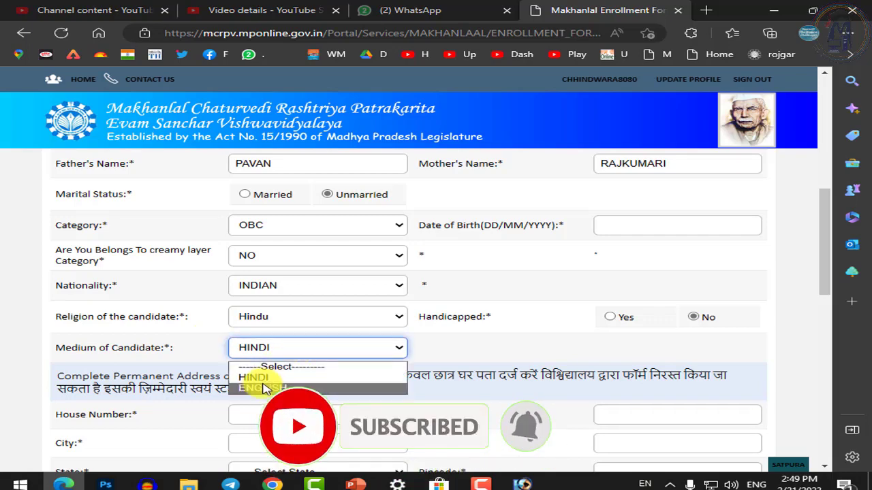
{"action": "left_click", "coordinate": [264, 388]}
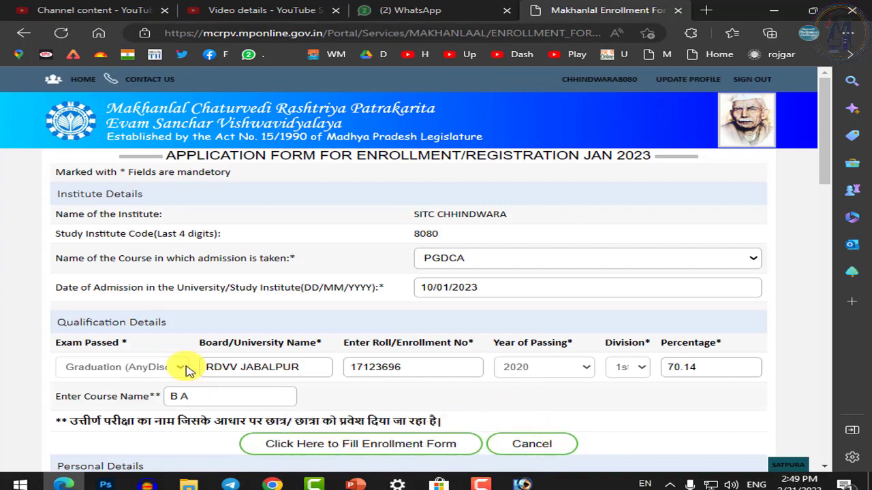
{"action": "scroll", "coordinate": [208, 345], "scroll_direction": "down", "scroll_amount": 8}
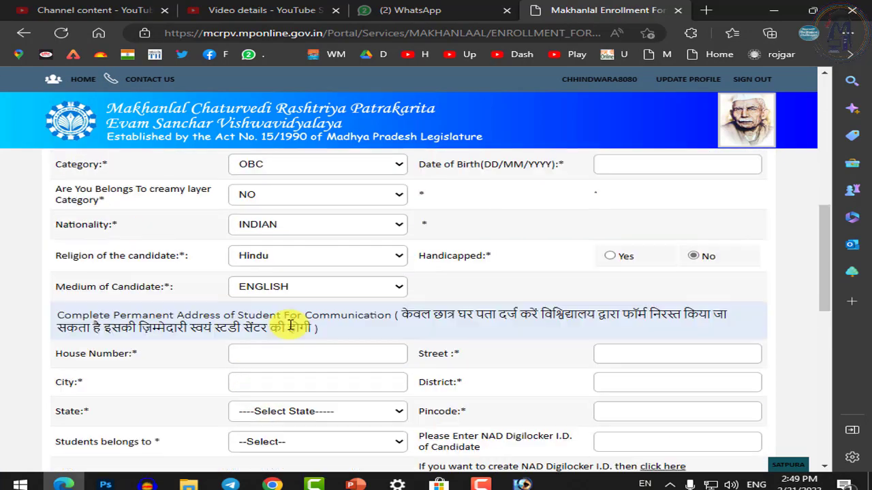
{"action": "left_click", "coordinate": [280, 287]}
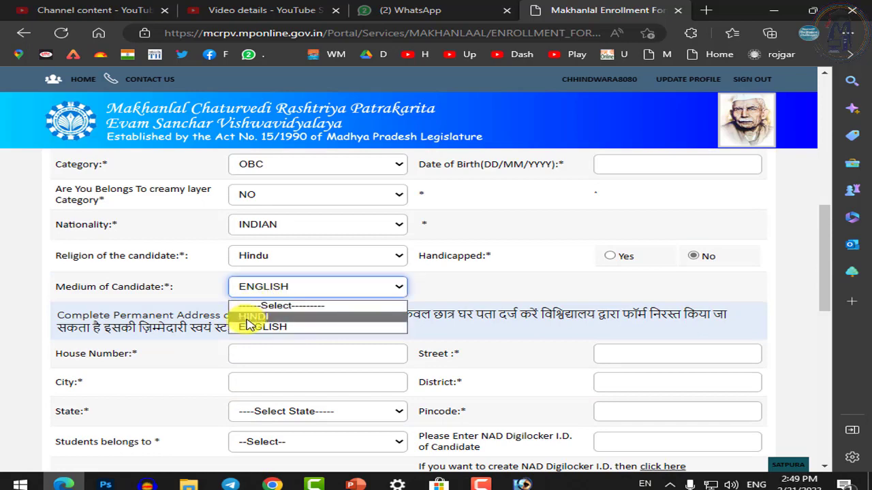
{"action": "left_click", "coordinate": [249, 318]}
Scroll to the Complete Permanent Address section and put the cursor in the House Number field
{"action": "scroll", "coordinate": [225, 346], "scroll_direction": "down", "scroll_amount": 2}
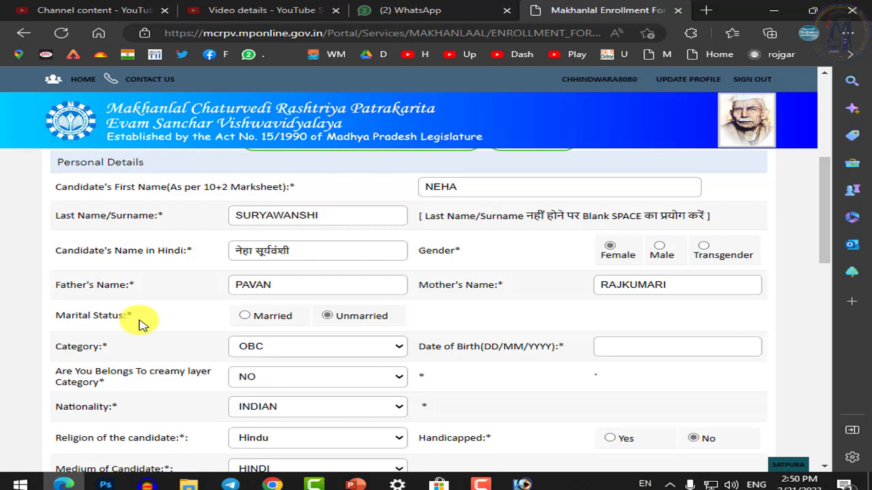
{"action": "scroll", "coordinate": [266, 370], "scroll_direction": "down", "scroll_amount": 5}
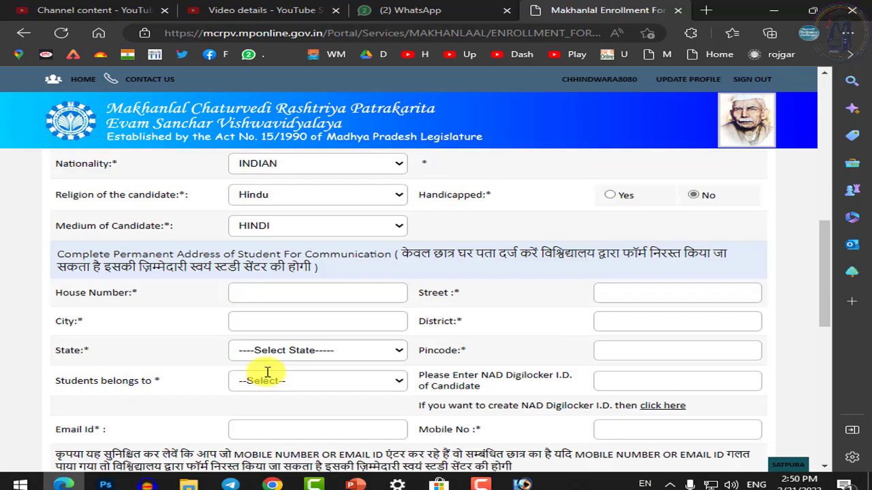
{"action": "scroll", "coordinate": [325, 294], "scroll_direction": "up", "scroll_amount": 1}
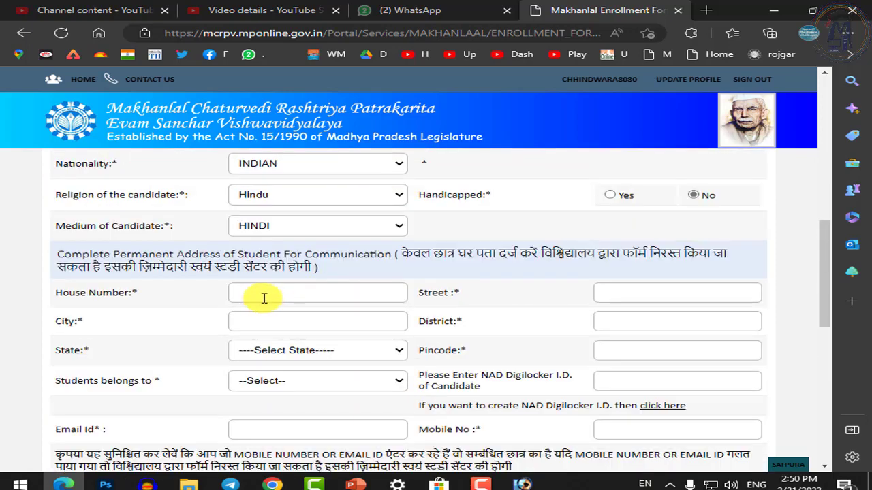
{"action": "left_click", "coordinate": [261, 293]}
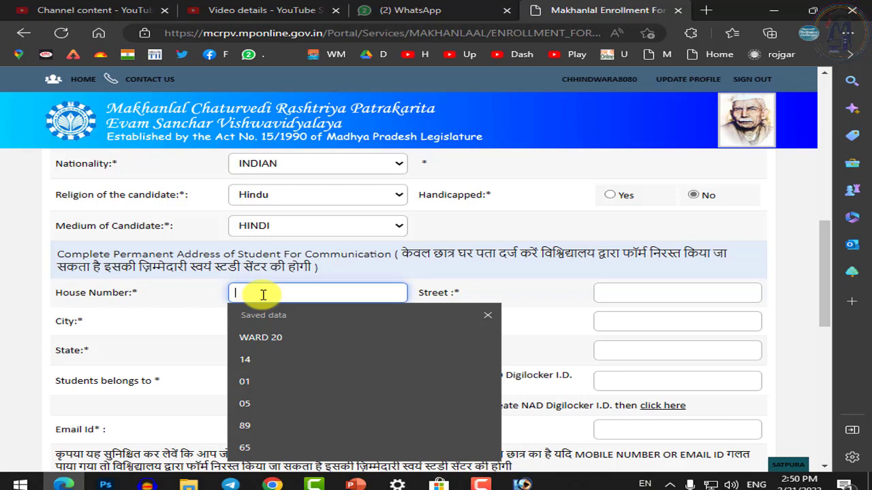
Enter the student's house number, street and city in the permanent address
{"action": "left_click", "coordinate": [263, 295]}
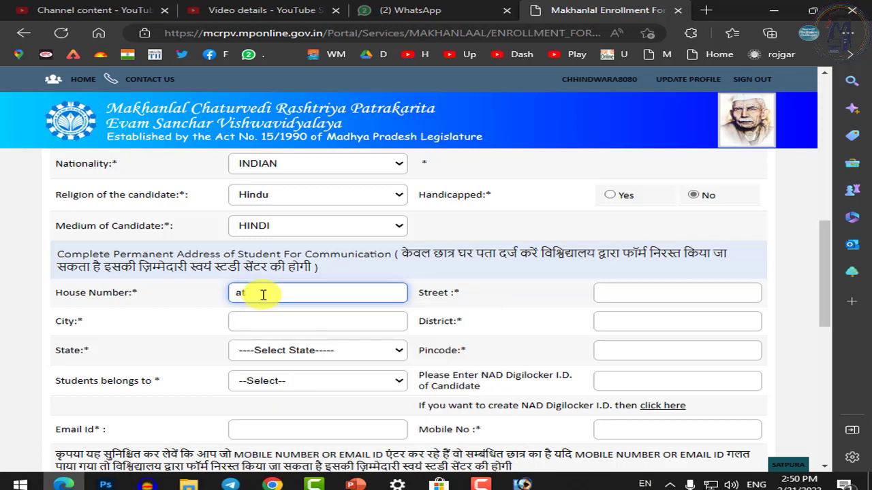
{"action": "key", "text": "Tab"}
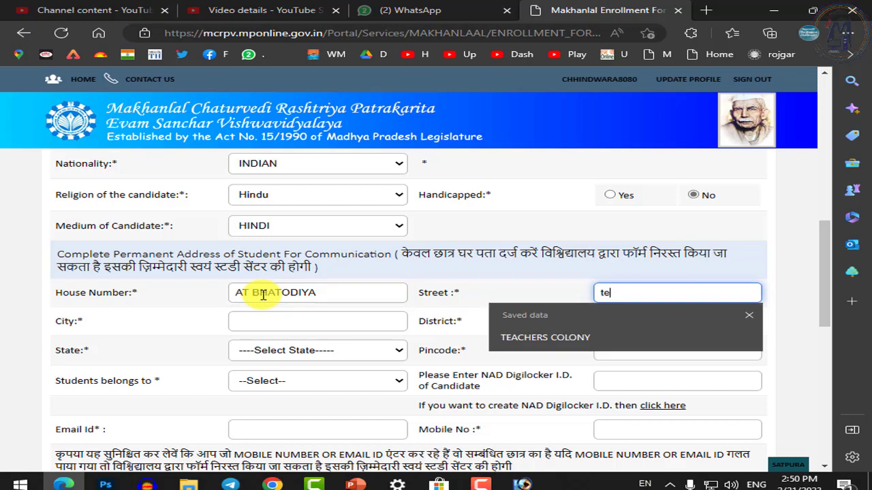
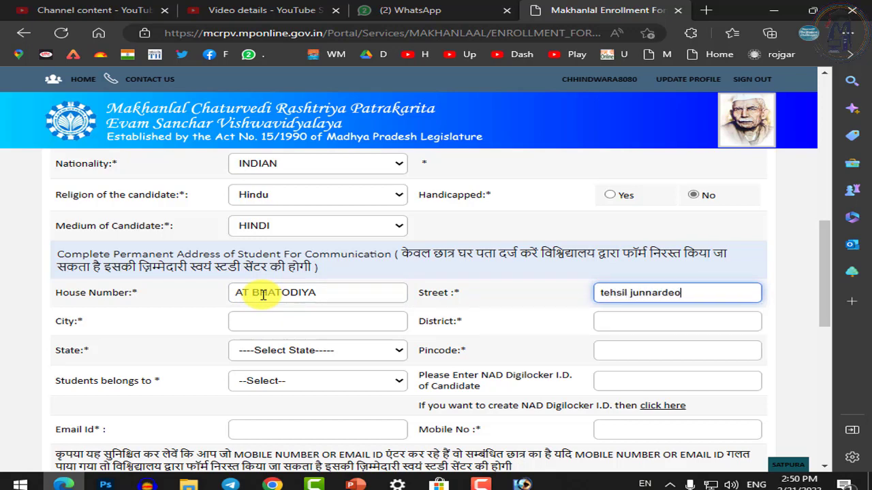
{"action": "key", "text": "Tab"}
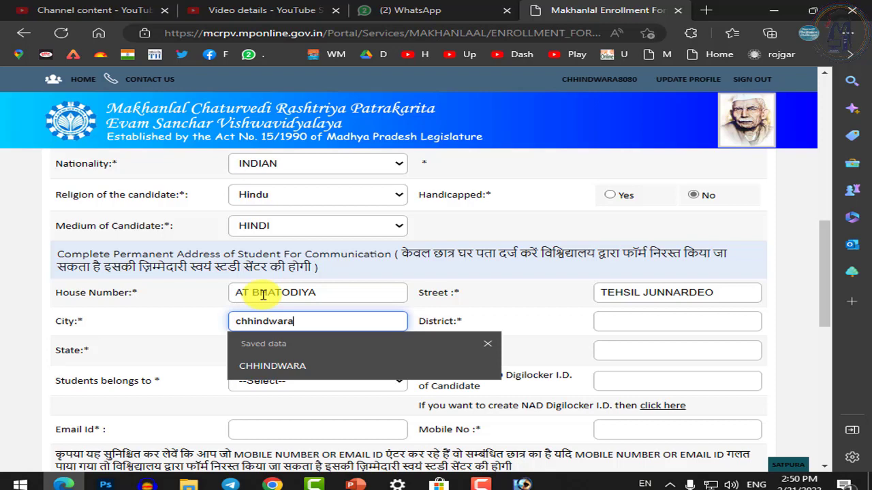
{"action": "key", "text": "Tab"}
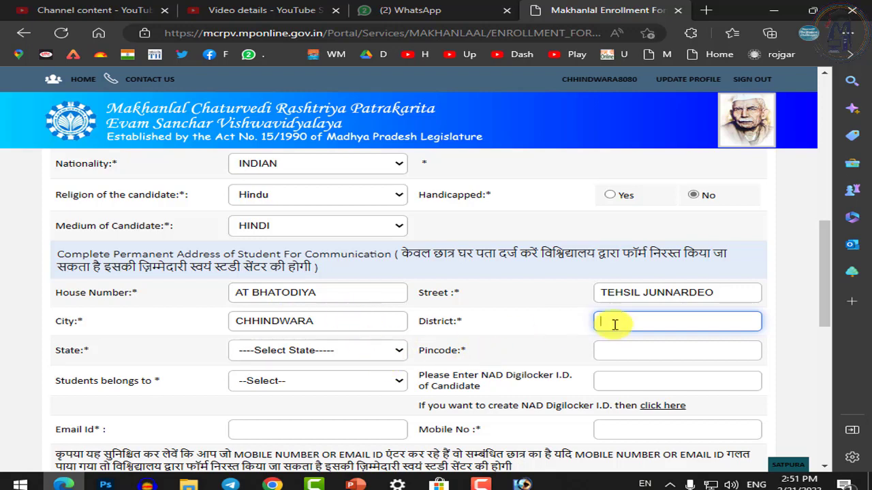
Pick the district from the saved suggestions and set the state to Madhya Pradesh
{"action": "type", "text": "ch"}
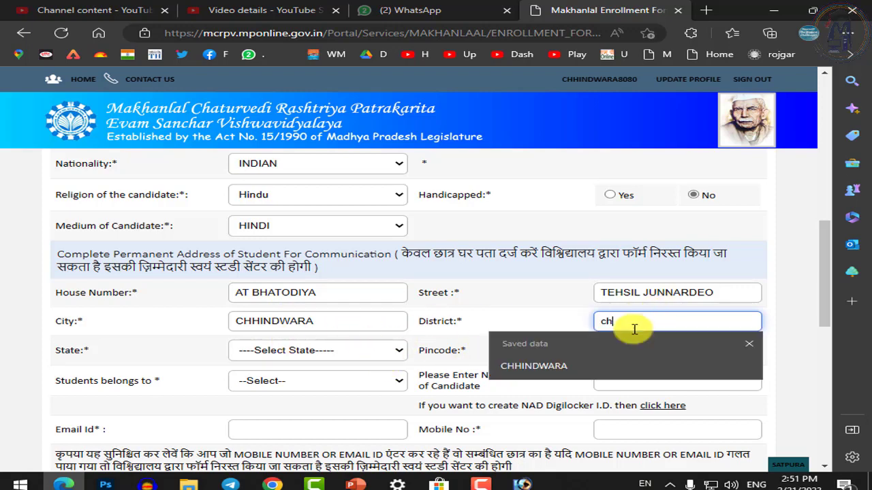
{"action": "key", "text": "Down"}
{"action": "key", "text": "Return"}
{"action": "key", "text": "Tab"}
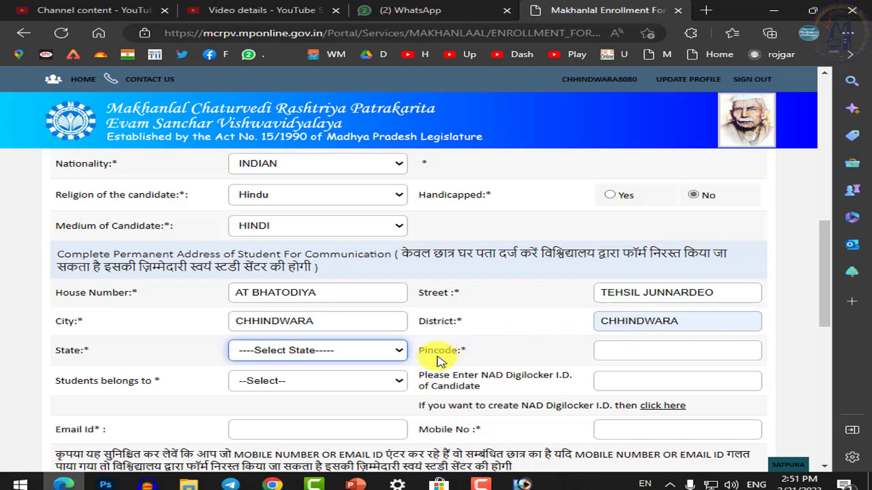
{"action": "left_click", "coordinate": [348, 350]}
{"action": "key", "text": "m"}
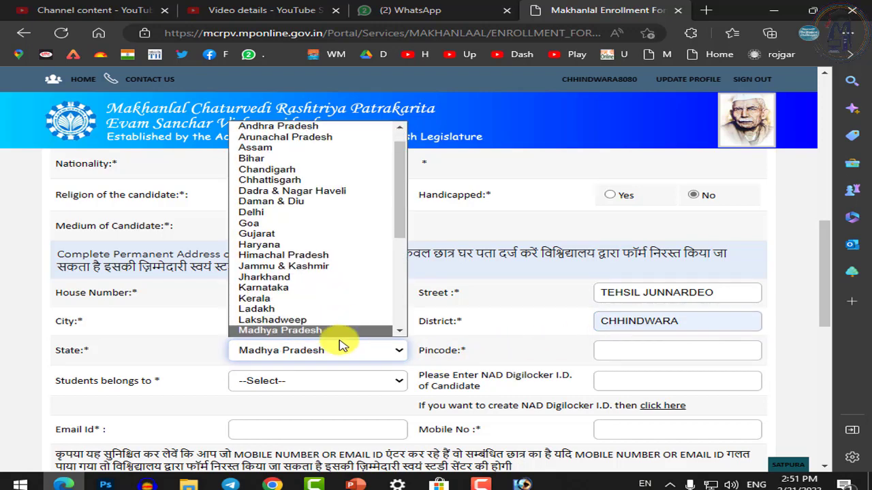
{"action": "left_click", "coordinate": [320, 331]}
Enter the address pincode and mark the student as belonging to RURAL
{"action": "scroll", "coordinate": [553, 303], "scroll_direction": "down", "scroll_amount": 2}
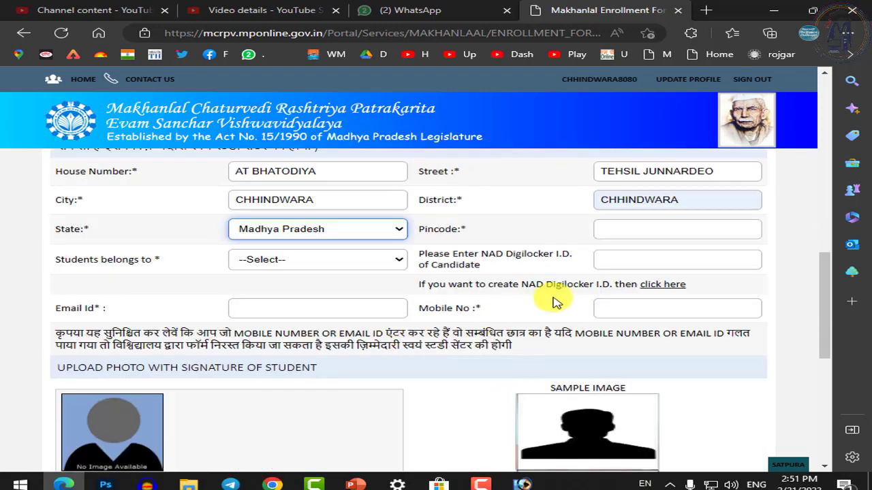
{"action": "scroll", "coordinate": [553, 303], "scroll_direction": "up", "scroll_amount": 1}
{"action": "left_click", "coordinate": [639, 291]}
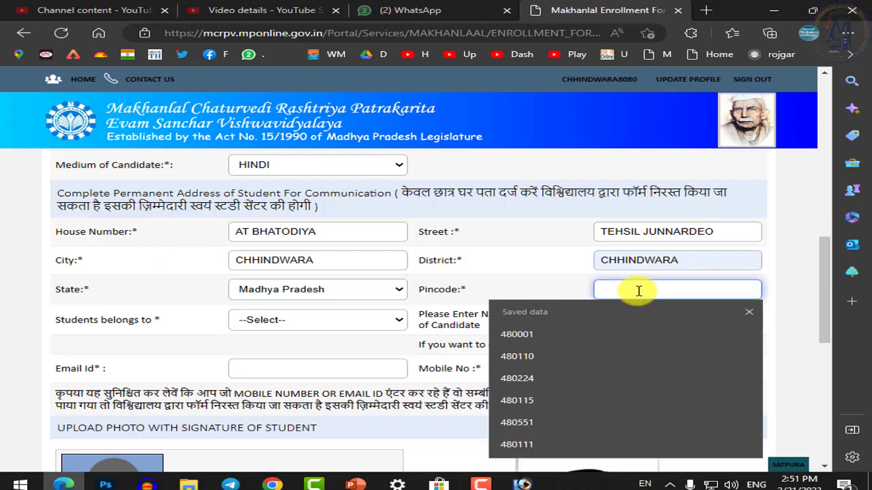
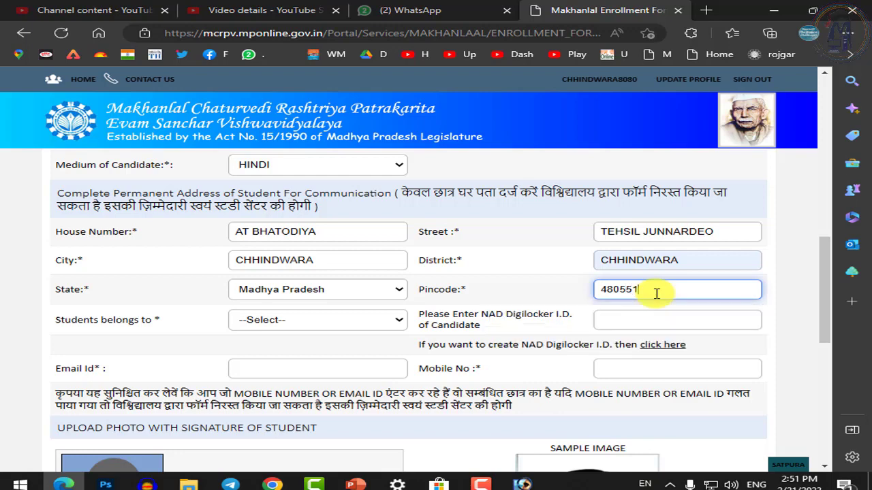
{"action": "key", "text": "Tab"}
{"action": "left_click", "coordinate": [344, 319]}
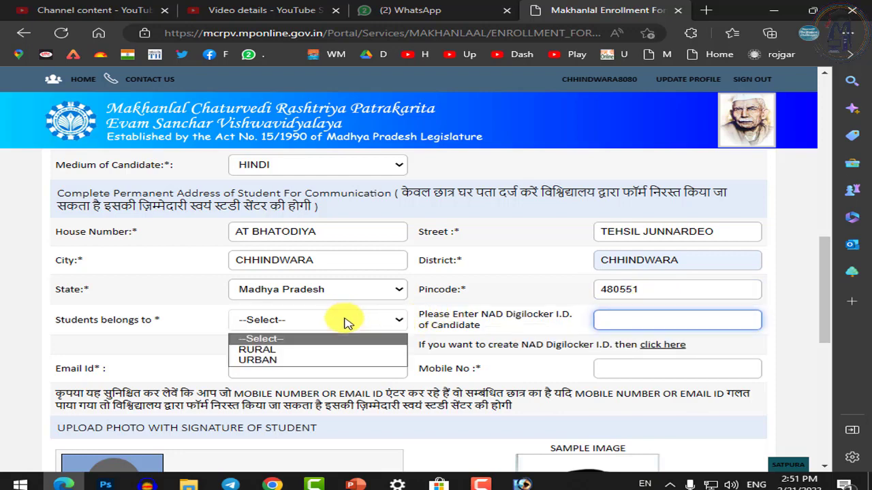
{"action": "left_click", "coordinate": [268, 353]}
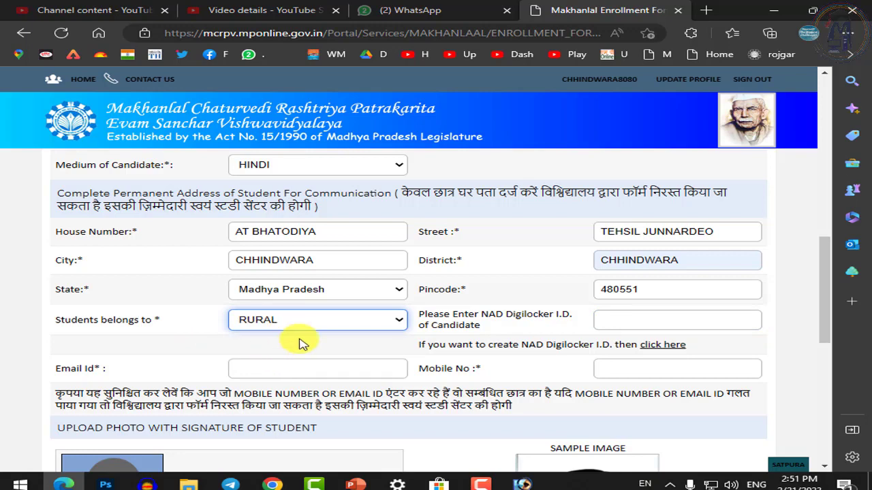
{"action": "left_click", "coordinate": [633, 321]}
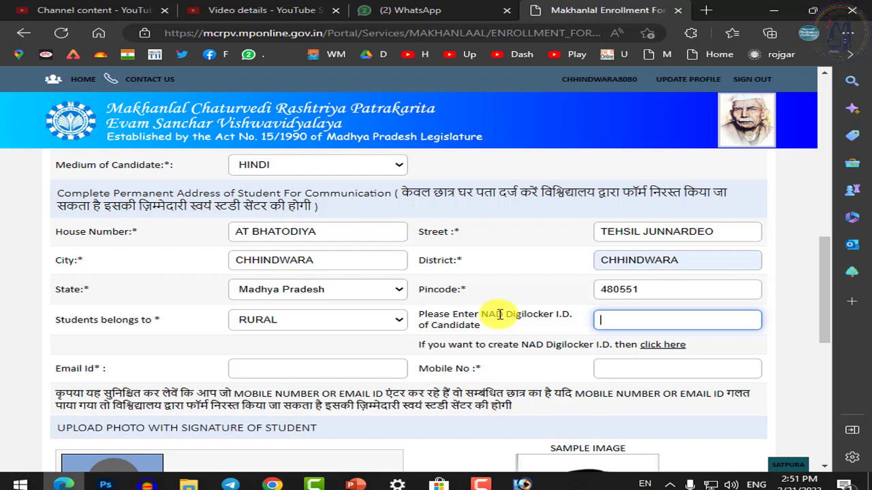
{"action": "left_click_drag", "start_coordinate": [475, 314], "coordinate": [562, 324]}
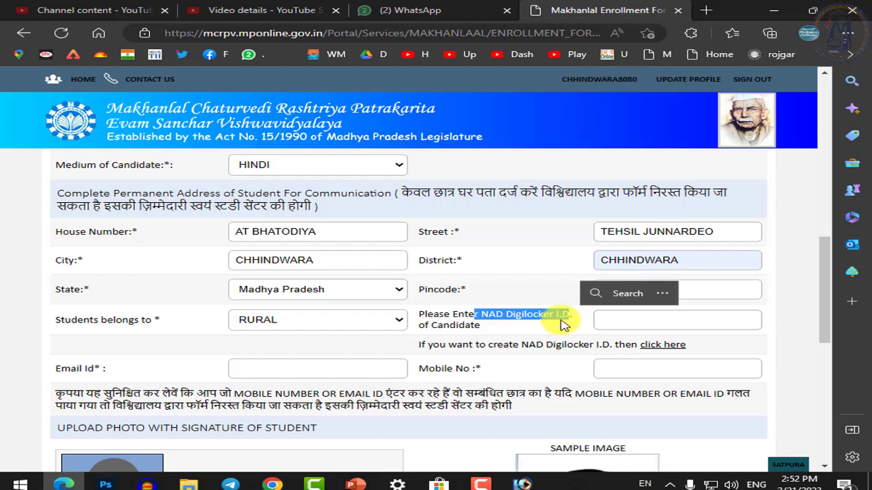
{"action": "left_click", "coordinate": [485, 328]}
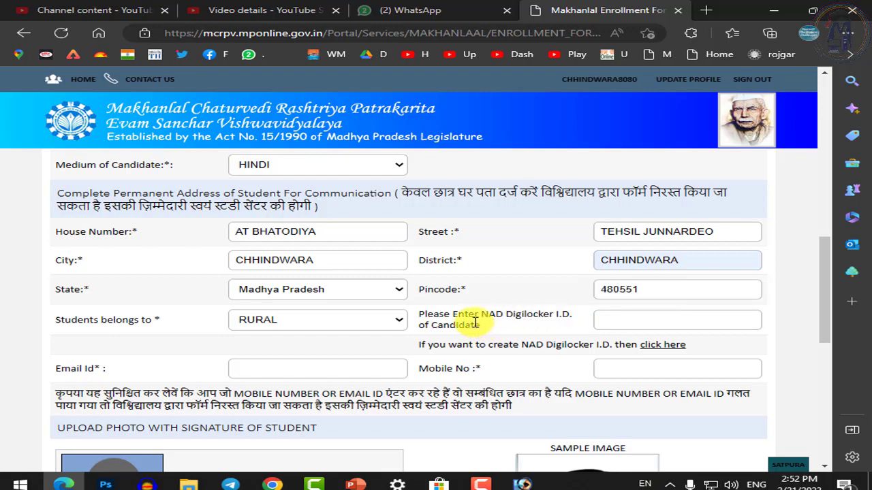
{"action": "left_click", "coordinate": [611, 318]}
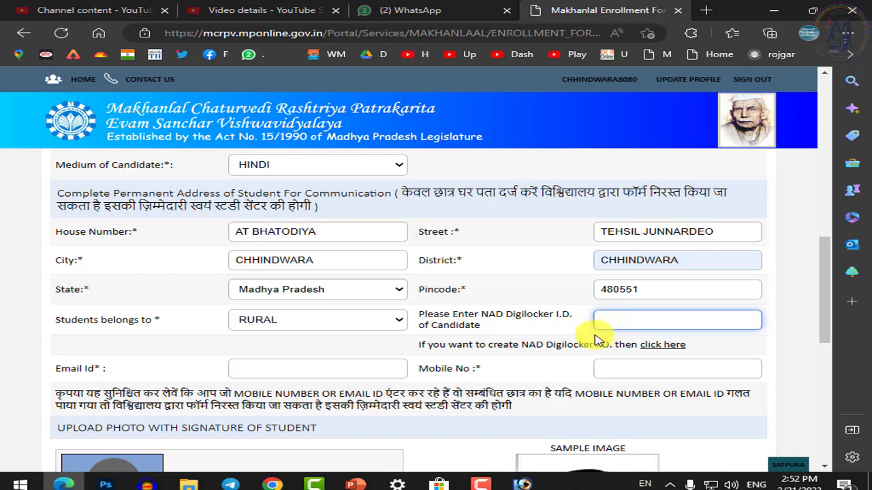
{"action": "left_click", "coordinate": [485, 332]}
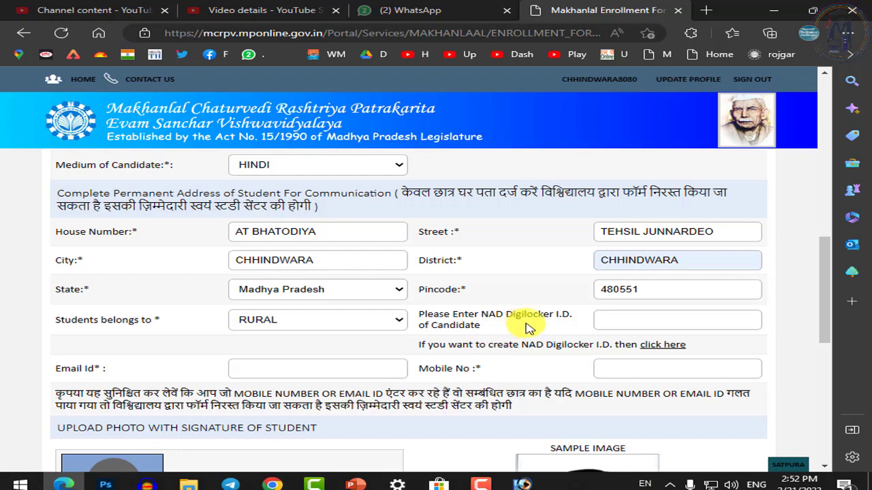
{"action": "scroll", "coordinate": [525, 330], "scroll_direction": "down", "scroll_amount": 1}
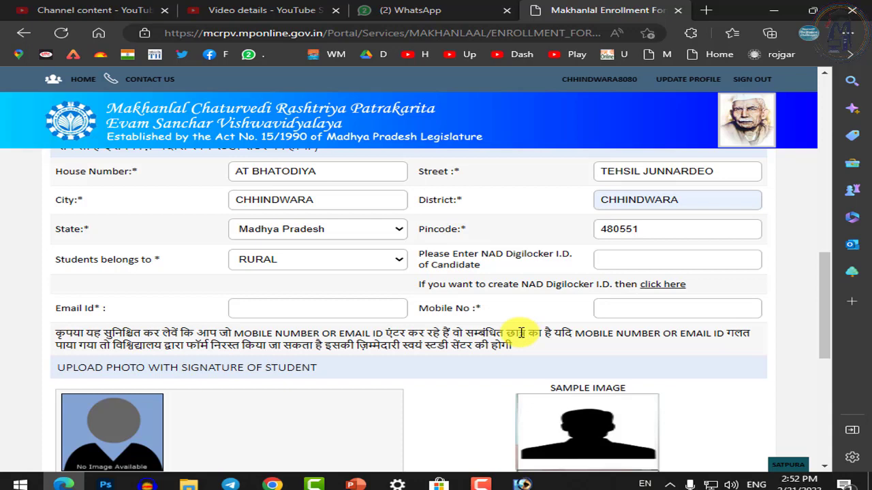
{"action": "left_click", "coordinate": [331, 311]}
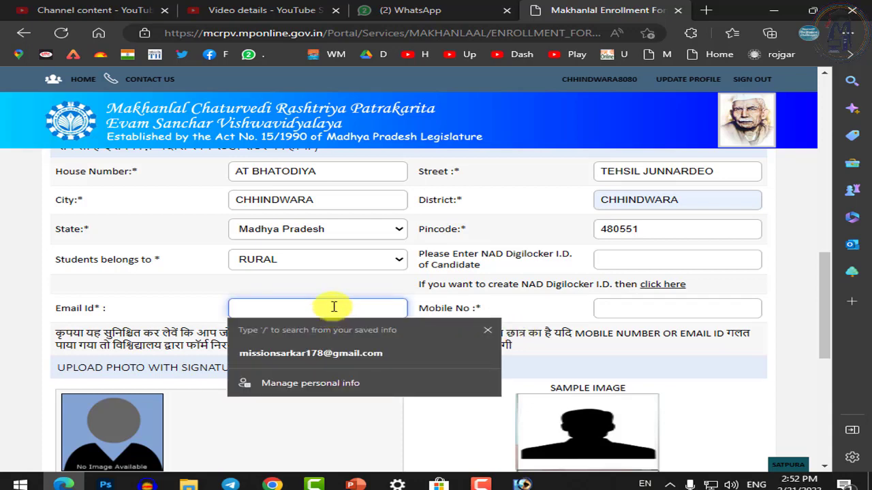
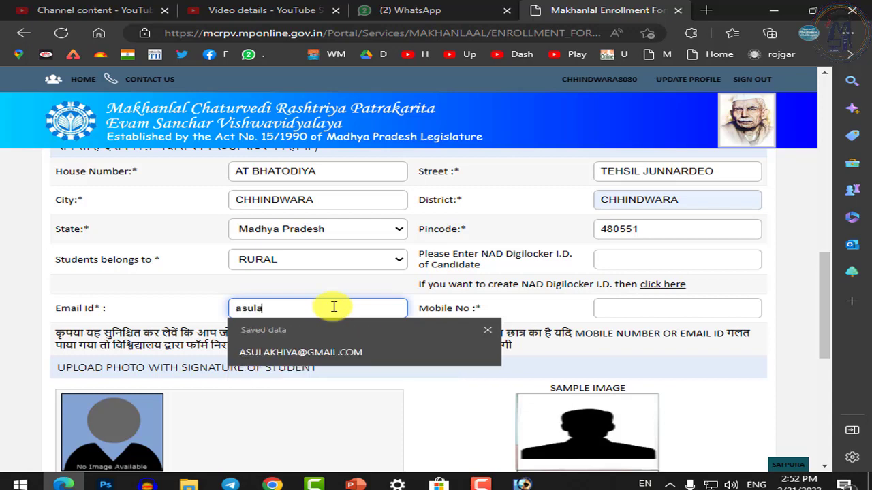
{"action": "key", "text": "Down"}
{"action": "key", "text": "Return"}
{"action": "key", "text": "Tab"}
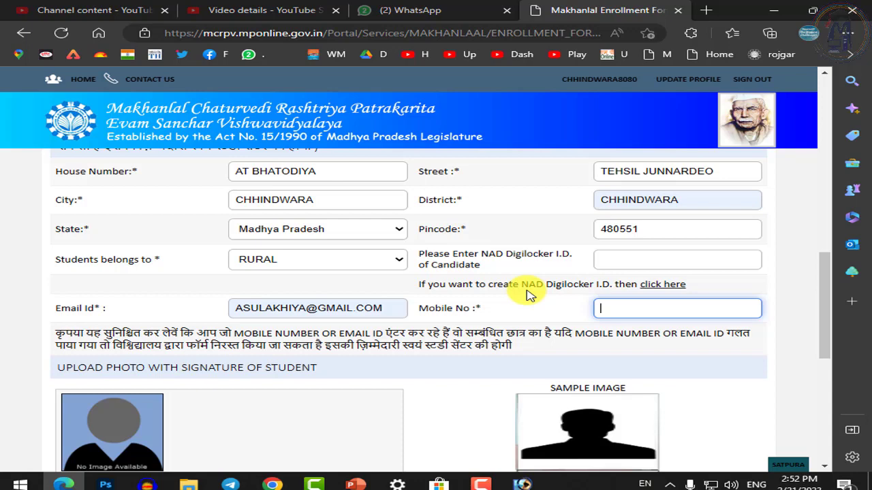
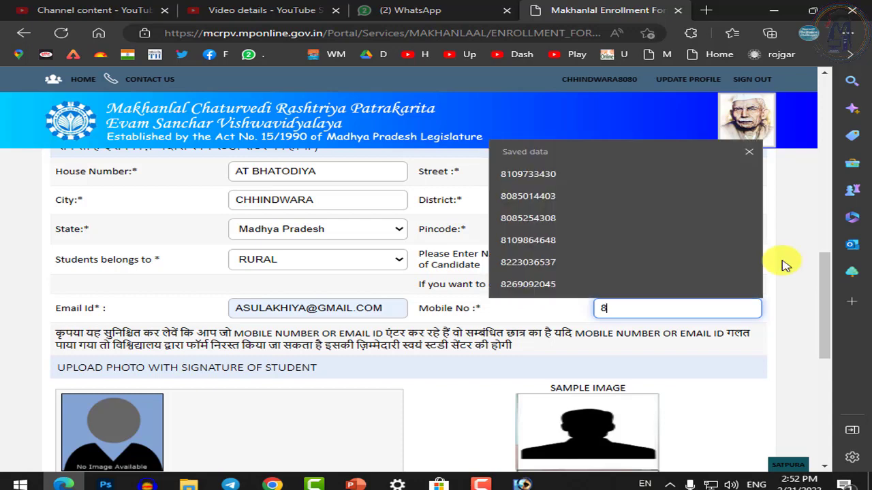
{"action": "key", "text": "BackSpace"}
{"action": "key", "text": "BackSpace"}
{"action": "key", "text": "BackSpace"}
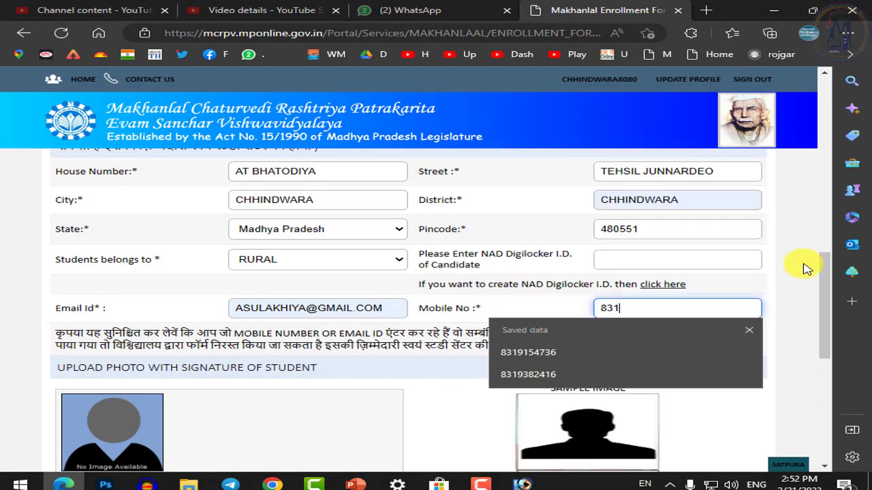
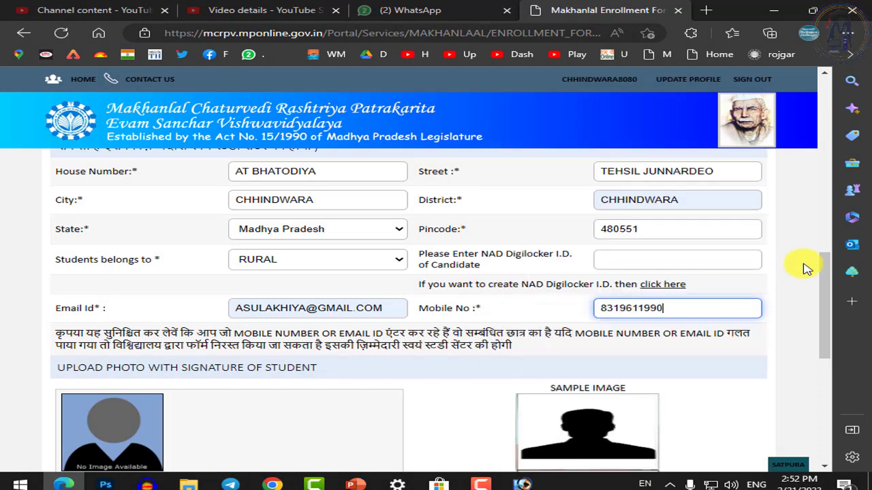
{"action": "left_click", "coordinate": [532, 324]}
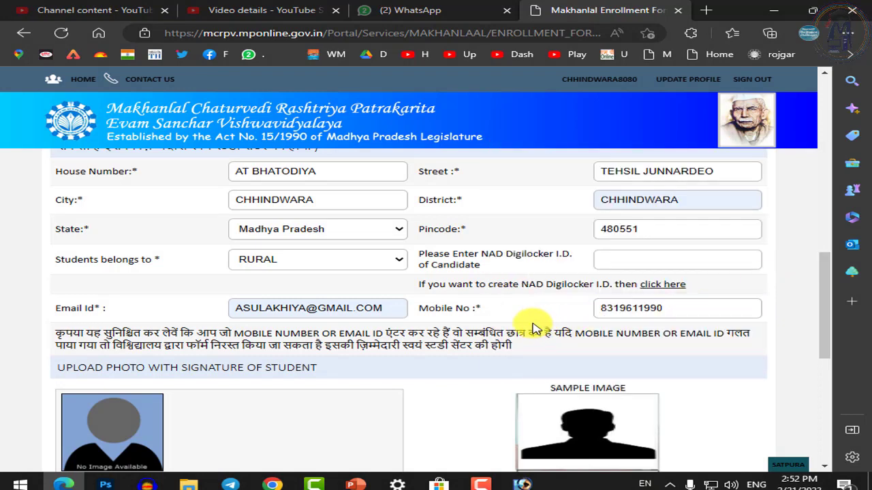
{"action": "double_click", "coordinate": [501, 333]}
{"action": "left_click", "coordinate": [468, 337]}
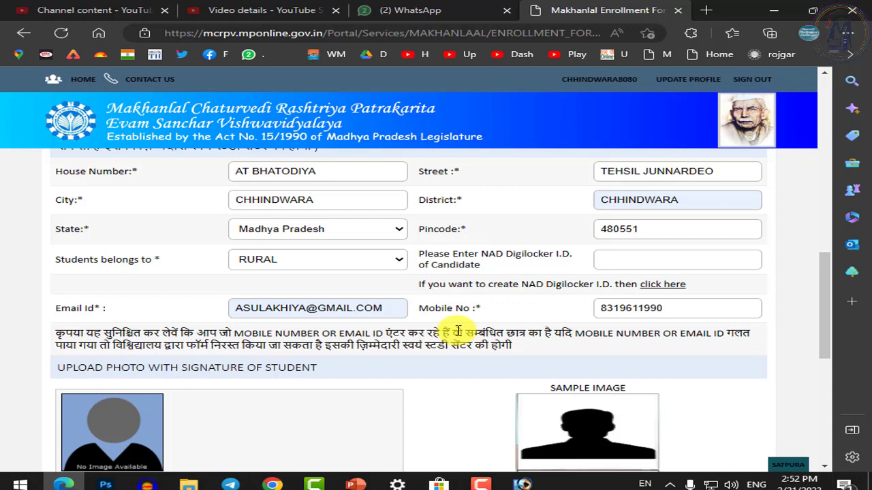
{"action": "triple_click", "coordinate": [500, 350]}
{"action": "left_click", "coordinate": [433, 348]}
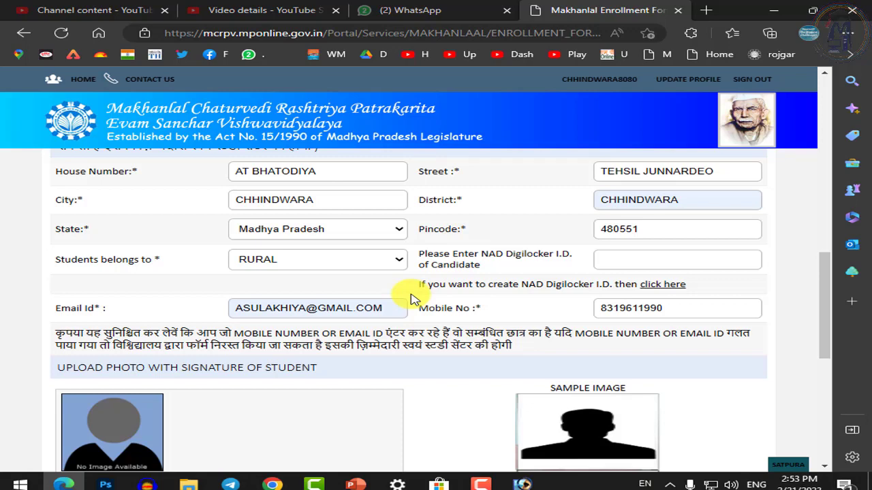
Upload the student's photo-with-signature file from the PGDCA folder into the cropper
{"action": "scroll", "coordinate": [381, 309], "scroll_direction": "down", "scroll_amount": 3}
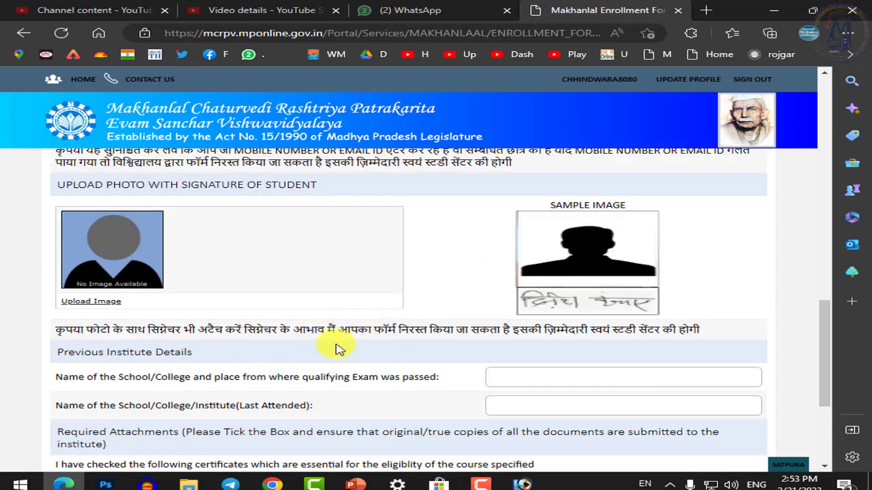
{"action": "left_click", "coordinate": [94, 305]}
{"action": "left_click", "coordinate": [339, 123]}
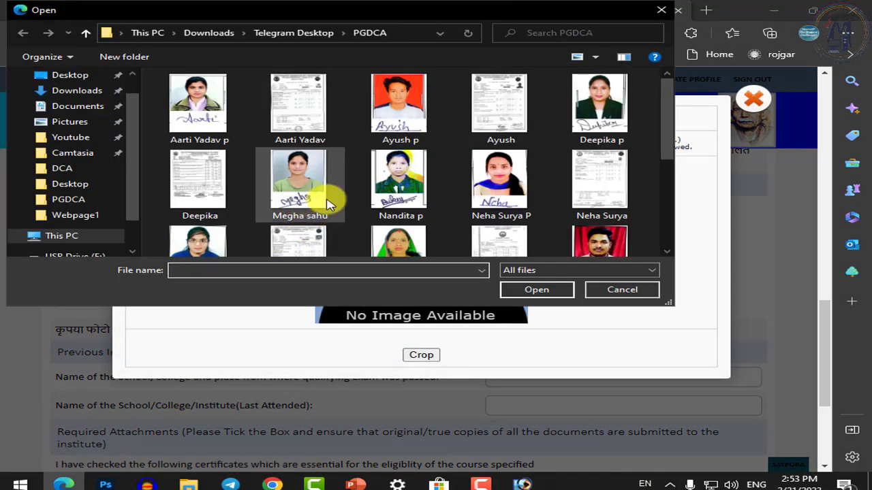
{"action": "left_click", "coordinate": [516, 185]}
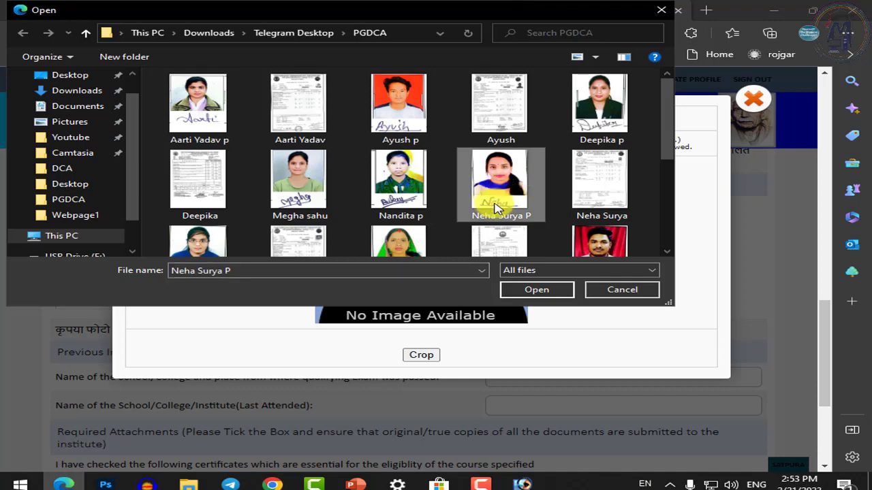
{"action": "left_click", "coordinate": [538, 289]}
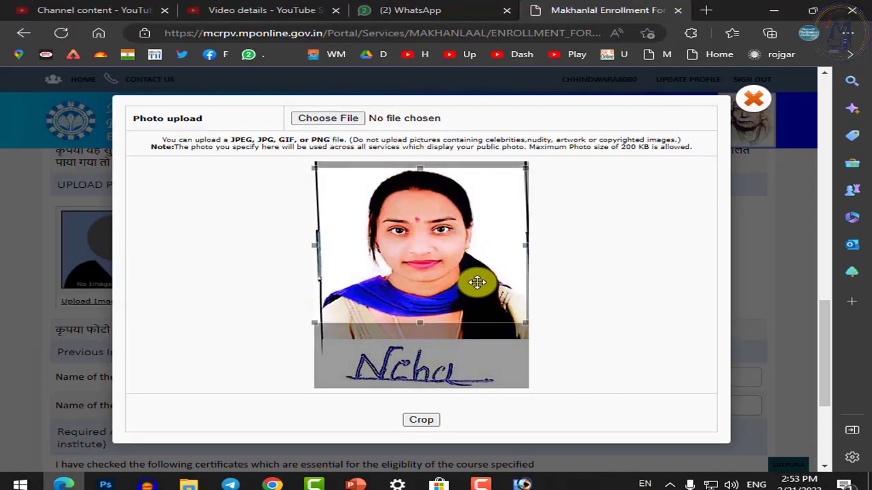
Resize the crop box to cover the photo and signature, then apply the crop
{"action": "left_click_drag", "start_coordinate": [476, 282], "coordinate": [443, 264]}
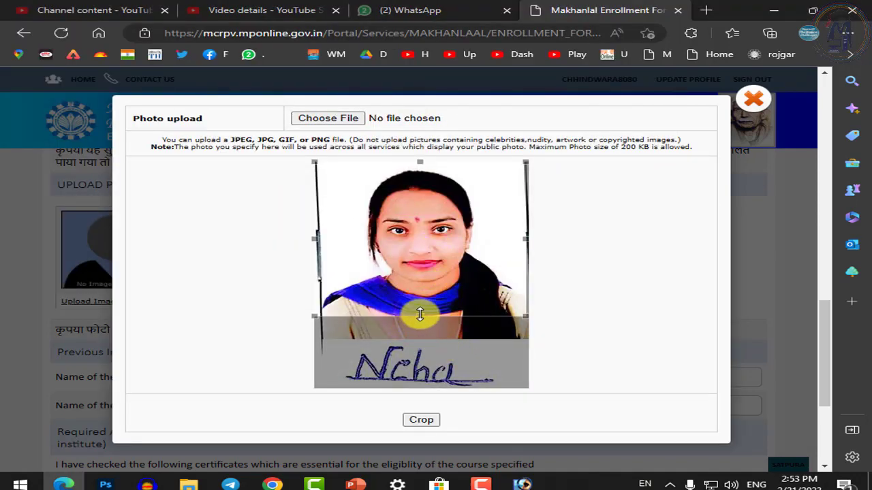
{"action": "left_click_drag", "start_coordinate": [420, 315], "coordinate": [420, 388]}
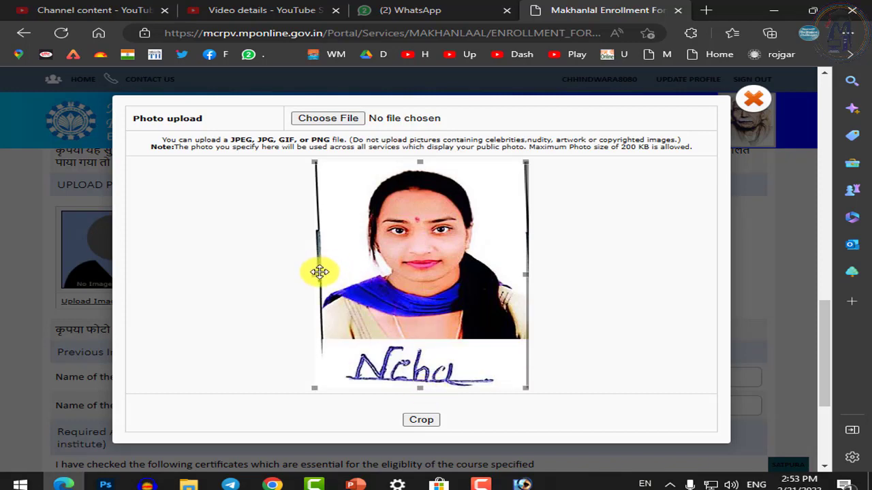
{"action": "left_click_drag", "start_coordinate": [315, 272], "coordinate": [325, 276]}
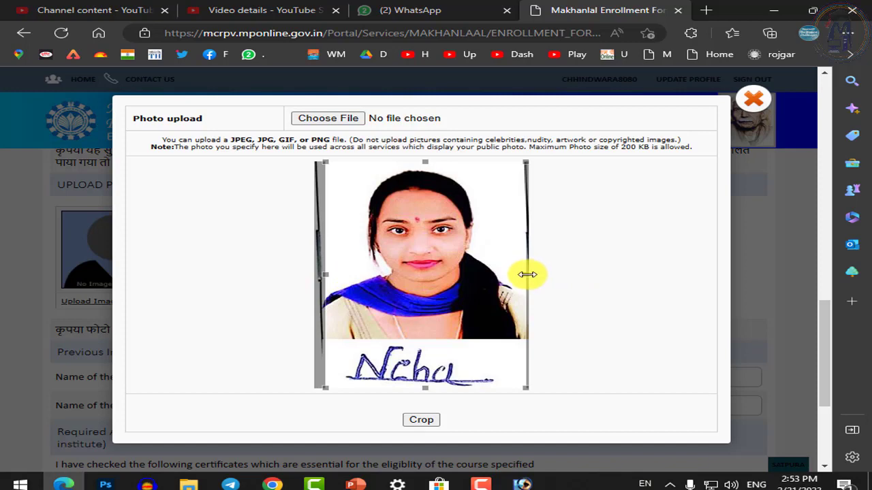
{"action": "left_click_drag", "start_coordinate": [523, 275], "coordinate": [521, 274]}
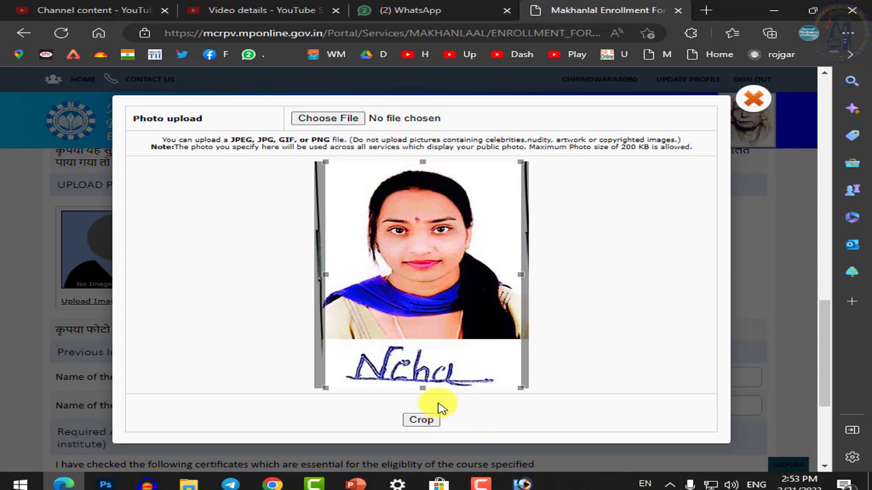
{"action": "left_click", "coordinate": [426, 422]}
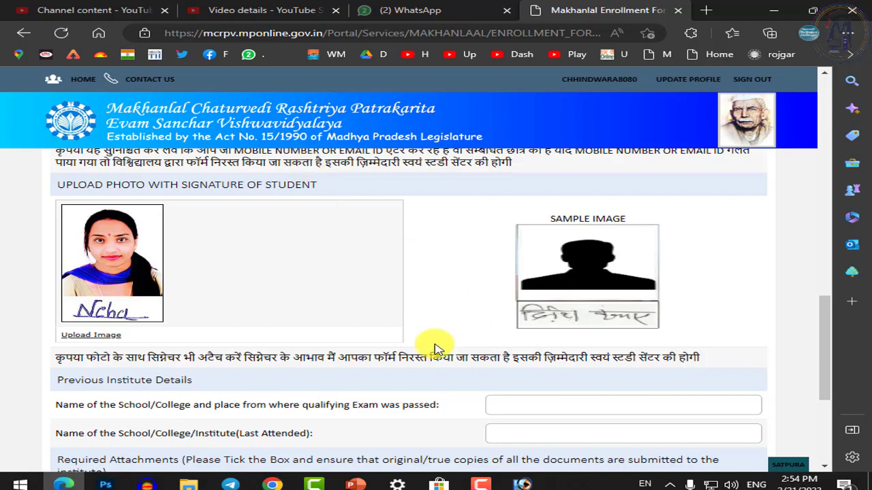
Type 'govt college junnaredo' as the qualifying-exam institute name
{"action": "scroll", "coordinate": [440, 347], "scroll_direction": "down", "scroll_amount": 1}
{"action": "scroll", "coordinate": [487, 340], "scroll_direction": "up", "scroll_amount": 1}
{"action": "scroll", "coordinate": [487, 341], "scroll_direction": "down", "scroll_amount": 1}
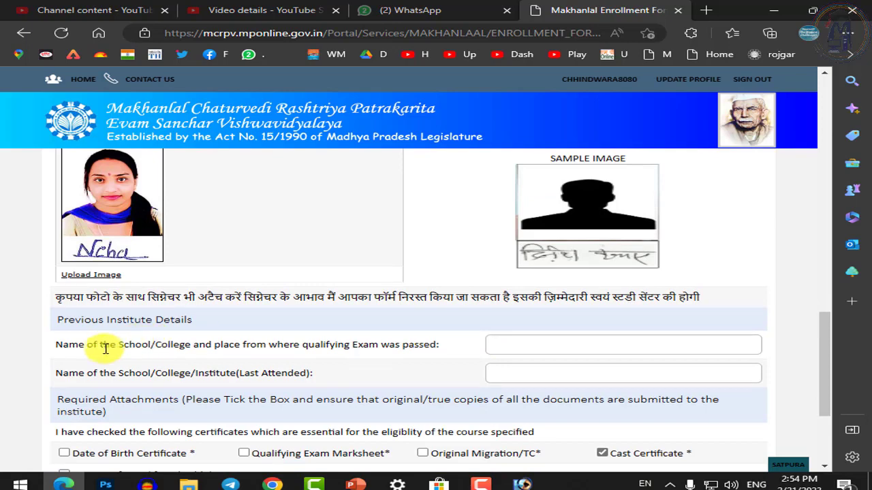
{"action": "left_click_drag", "start_coordinate": [62, 344], "coordinate": [320, 344]}
{"action": "left_click", "coordinate": [320, 344]}
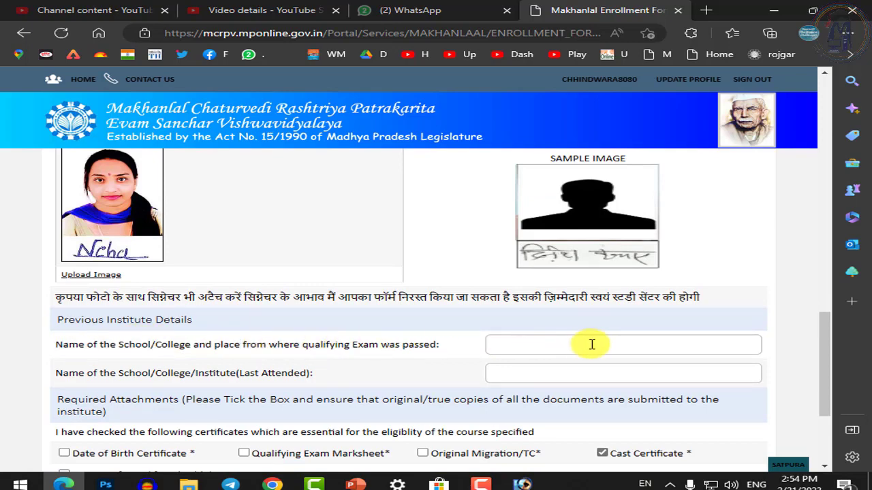
{"action": "left_click", "coordinate": [583, 346]}
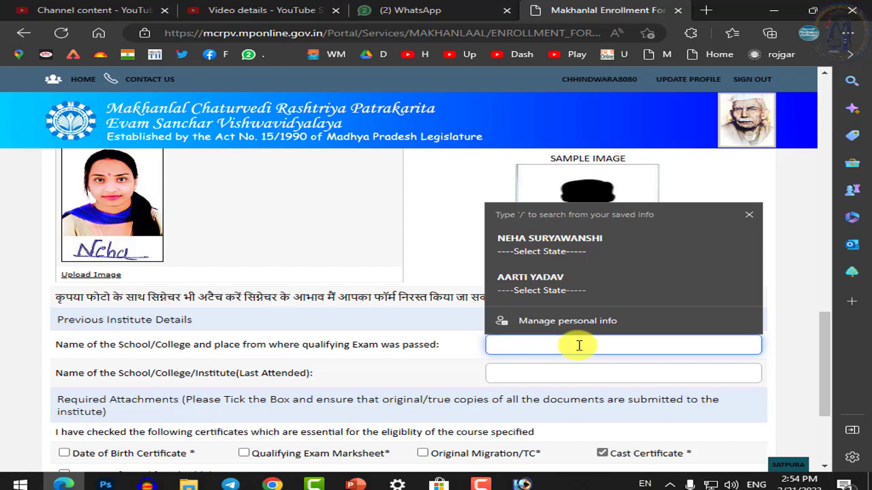
{"action": "left_click", "coordinate": [579, 345]}
{"action": "type", "text": "g"}
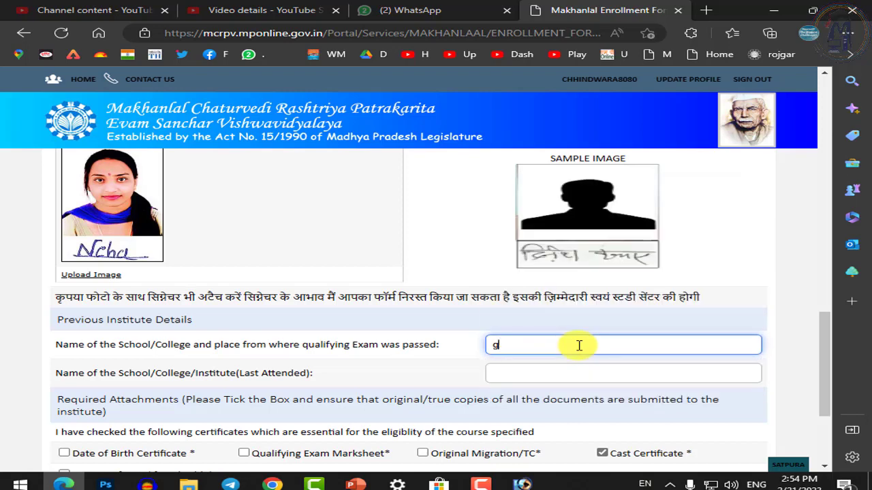
{"action": "type", "text": "ovt colle"}
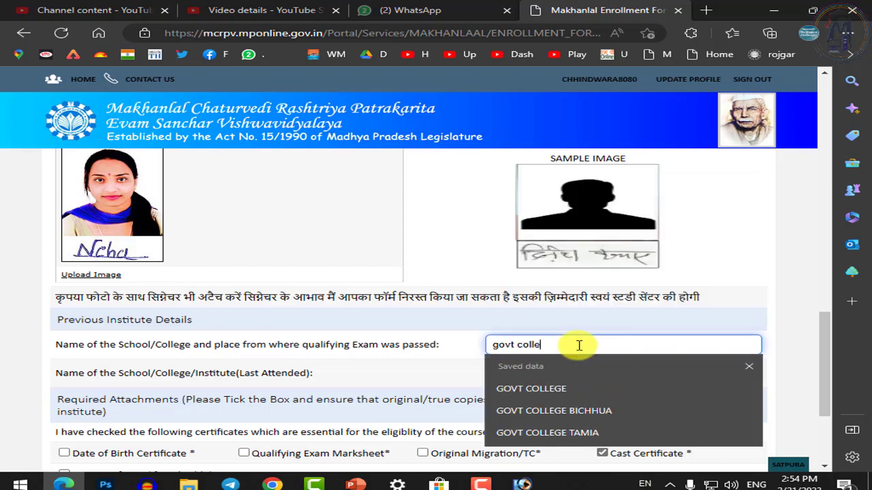
{"action": "type", "text": "ge junnaredo"}
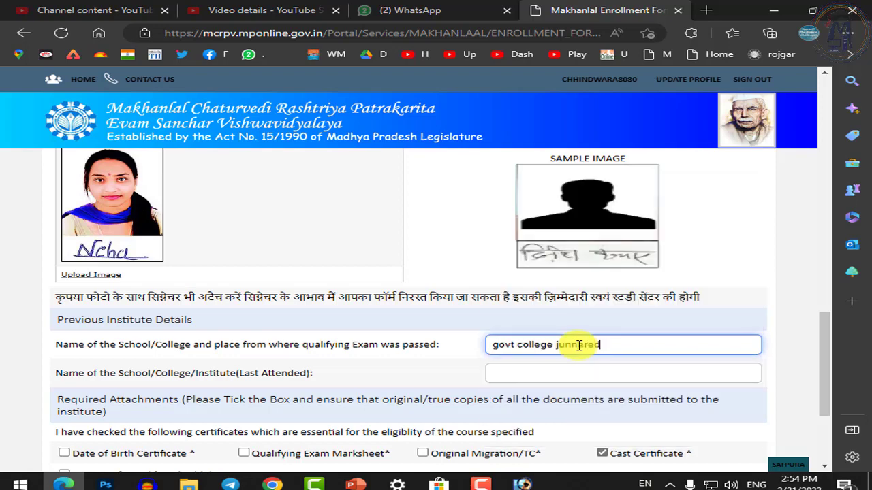
{"action": "key", "text": "Tab"}
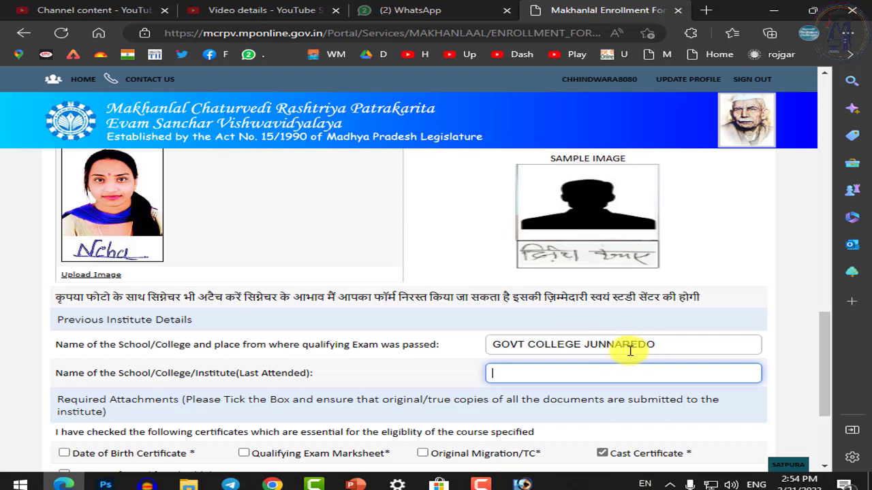
Copy the institute name into the Last Attended institute field
{"action": "left_click", "coordinate": [625, 345]}
{"action": "left_click", "coordinate": [618, 374]}
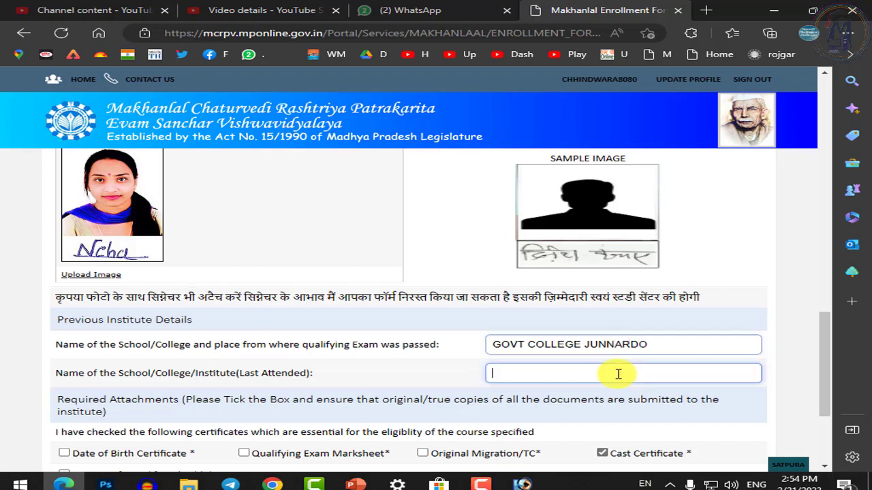
{"action": "triple_click", "coordinate": [625, 344]}
{"action": "key", "text": "ctrl+c"}
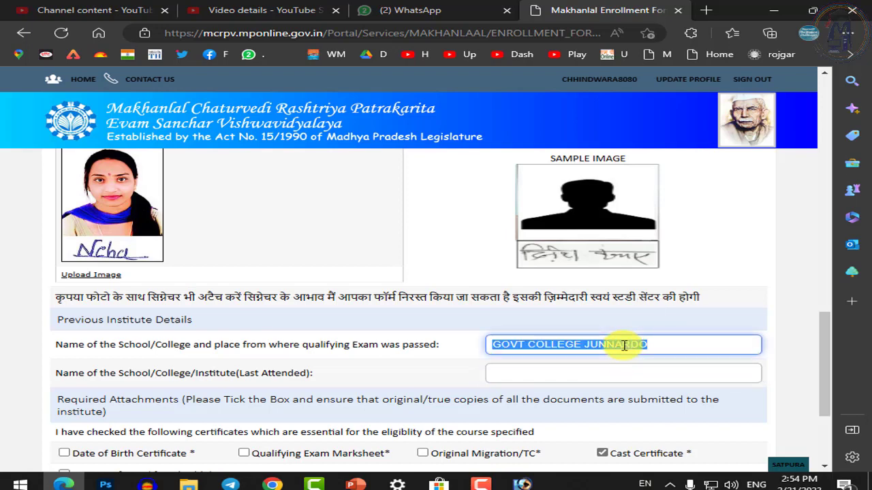
{"action": "left_click", "coordinate": [599, 377]}
{"action": "key", "text": "ctrl+v"}
Correct the spelling to GOVT COLLEGE JUNNARDEO in both institute fields
{"action": "left_click", "coordinate": [670, 344]}
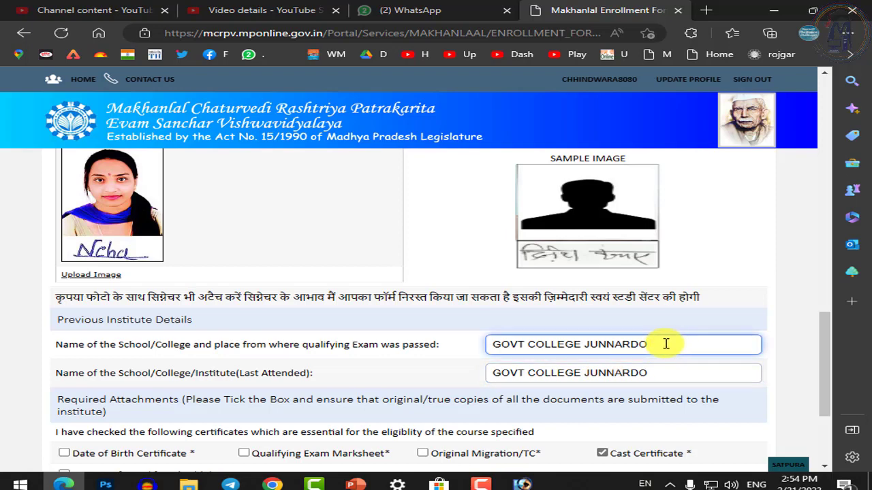
{"action": "key", "text": "BackSpace"}
{"action": "type", "text": "EO"}
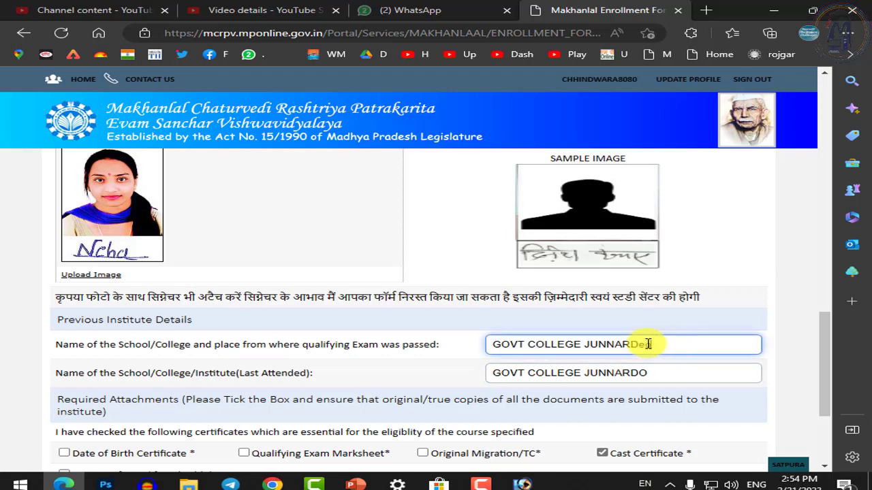
{"action": "key", "text": "Tab"}
{"action": "key", "text": "End"}
{"action": "key", "text": "BackSpace"}
{"action": "type", "text": "e"}
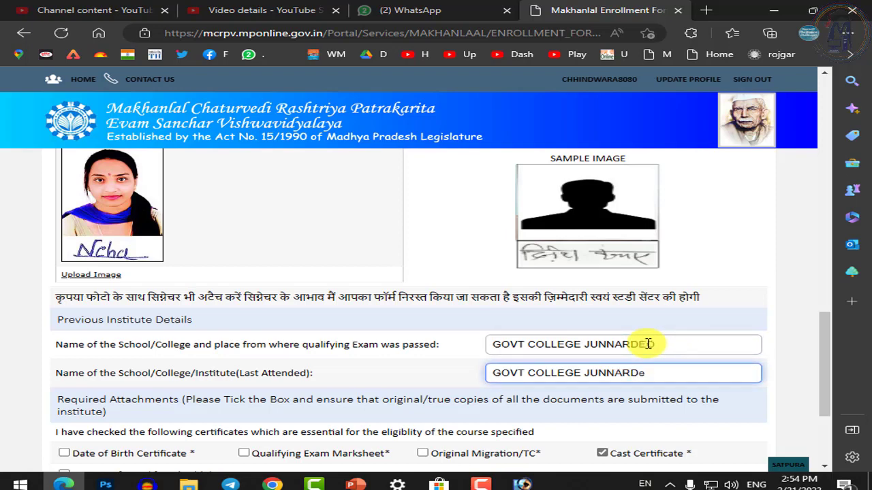
{"action": "key", "text": "BackSpace"}
{"action": "type", "text": "EO"}
{"action": "key", "text": "Tab"}
{"action": "scroll", "coordinate": [510, 408], "scroll_direction": "down", "scroll_amount": 3}
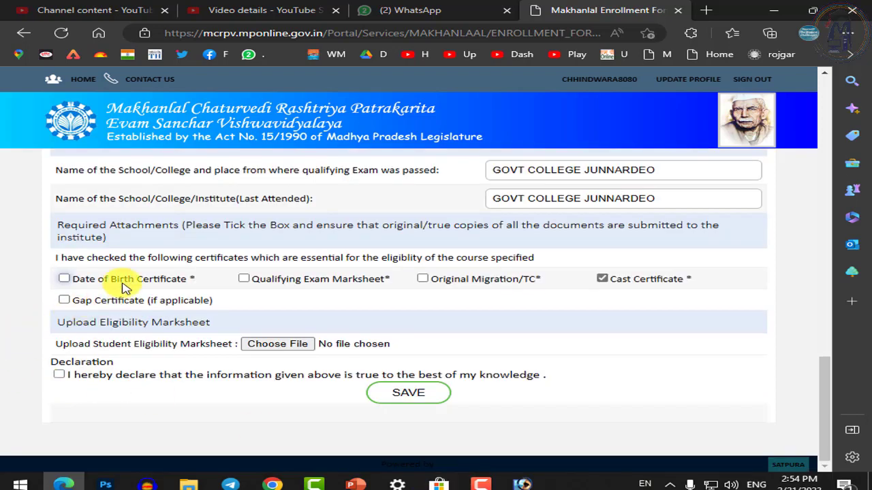
Check Date of Birth Certificate and Qualifying Exam Marksheet, and clear Cast Certificate
{"action": "left_click", "coordinate": [120, 284]}
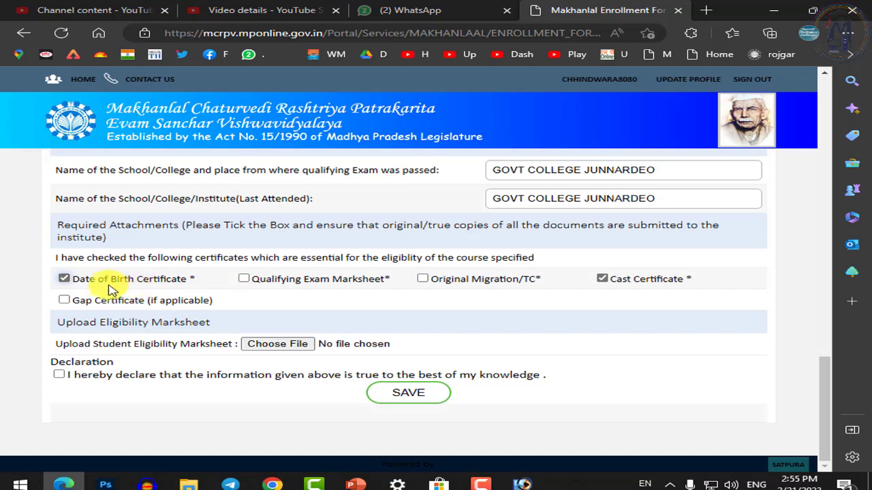
{"action": "left_click", "coordinate": [281, 286]}
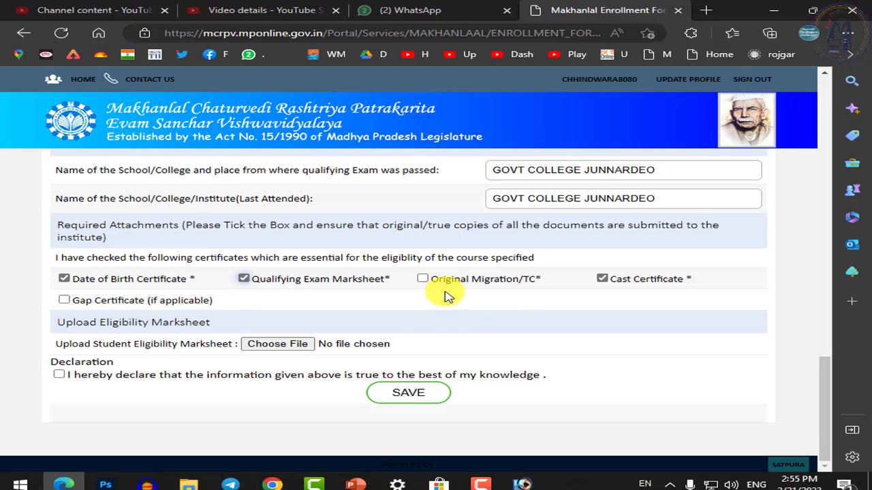
{"action": "left_click", "coordinate": [602, 280]}
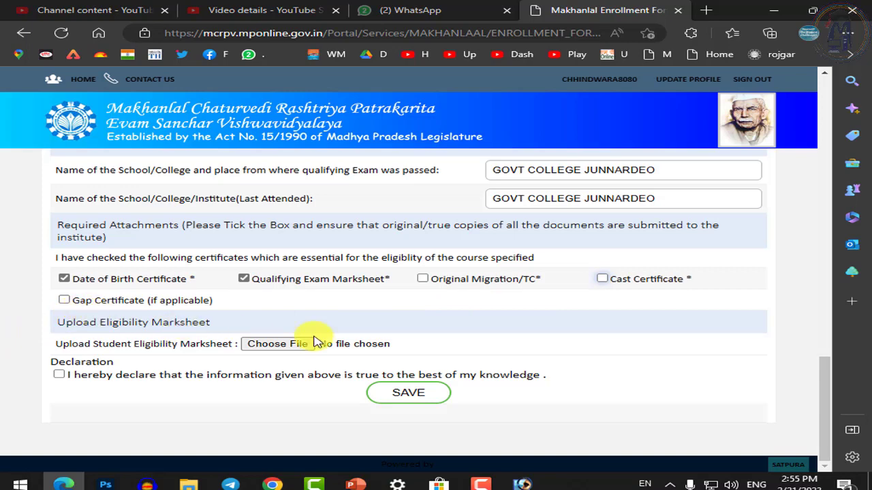
{"action": "left_click_drag", "start_coordinate": [134, 344], "coordinate": [215, 344]}
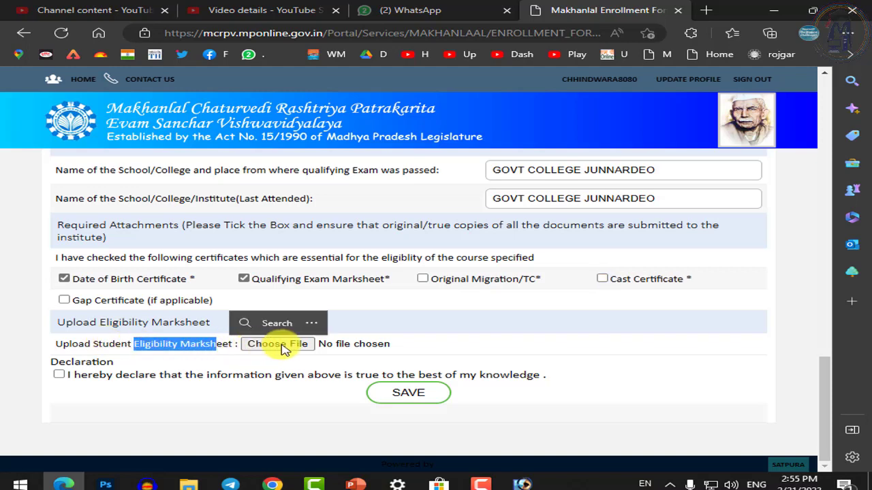
Choose the marksheet scan for Upload Eligibility Marksheet and open it in Photos
{"action": "left_click", "coordinate": [284, 346]}
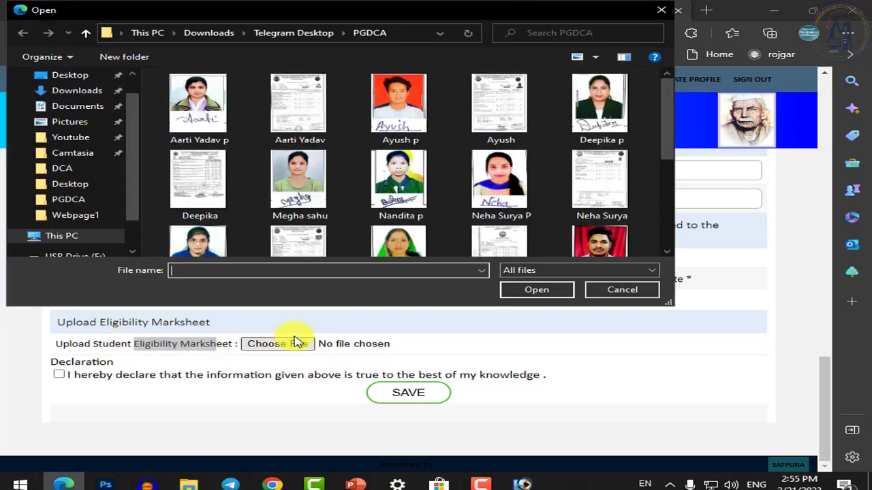
{"action": "left_click", "coordinate": [602, 194]}
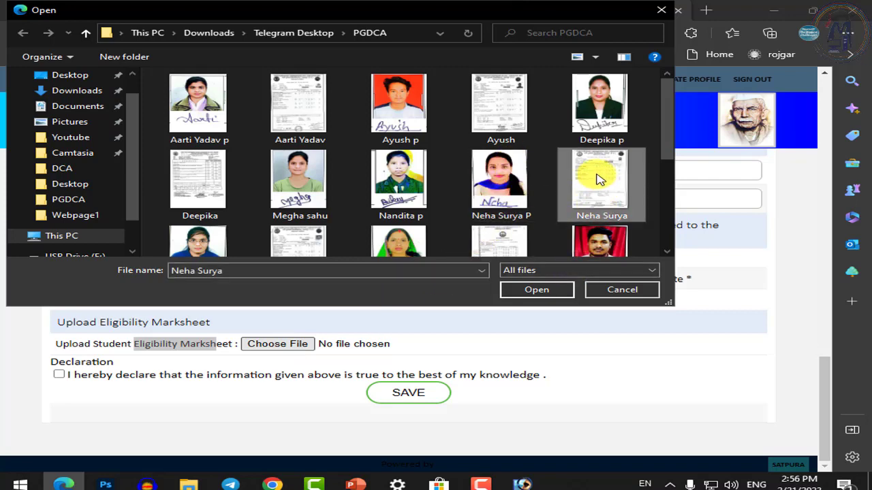
{"action": "right_click", "coordinate": [598, 177]}
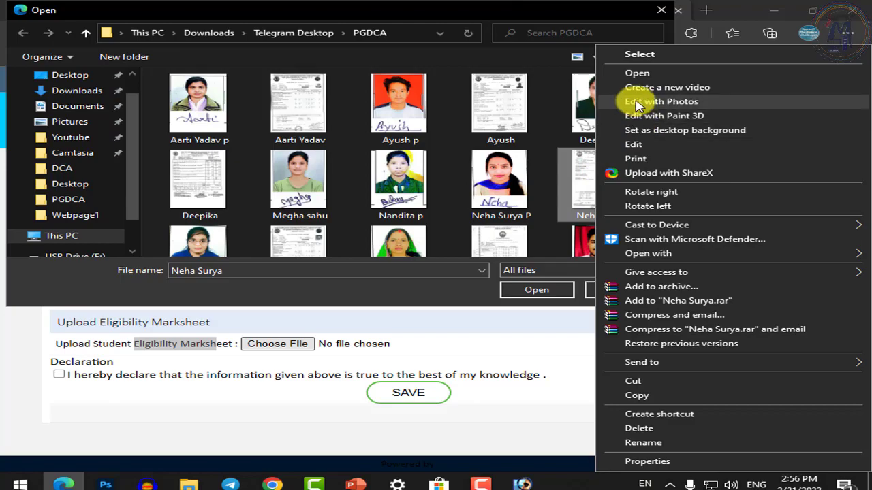
{"action": "key", "text": "Escape"}
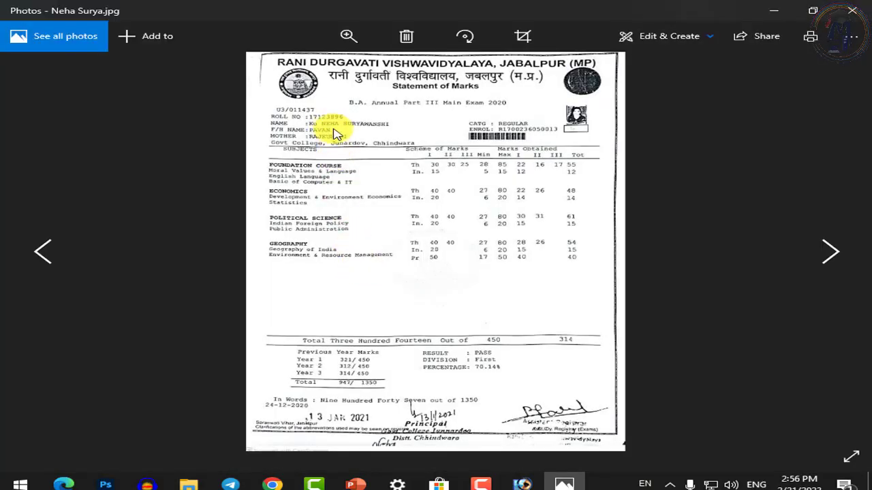
Inspect the marksheet image in Photos, close it, and attach the JPEG to the form
{"action": "scroll", "coordinate": [331, 124], "scroll_direction": "up", "scroll_amount": 2}
{"action": "scroll", "coordinate": [335, 127], "scroll_direction": "down", "scroll_amount": 2}
{"action": "scroll", "coordinate": [335, 126], "scroll_direction": "up", "scroll_amount": 3}
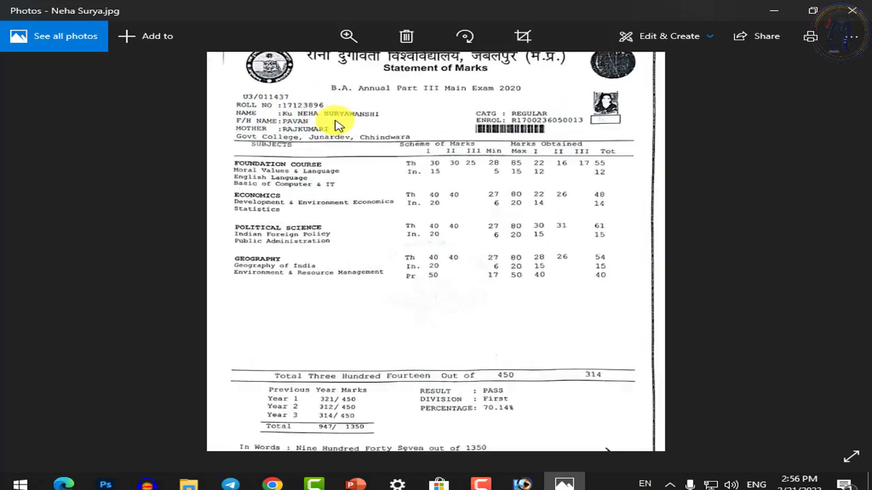
{"action": "left_click", "coordinate": [851, 11]}
{"action": "left_click", "coordinate": [541, 288]}
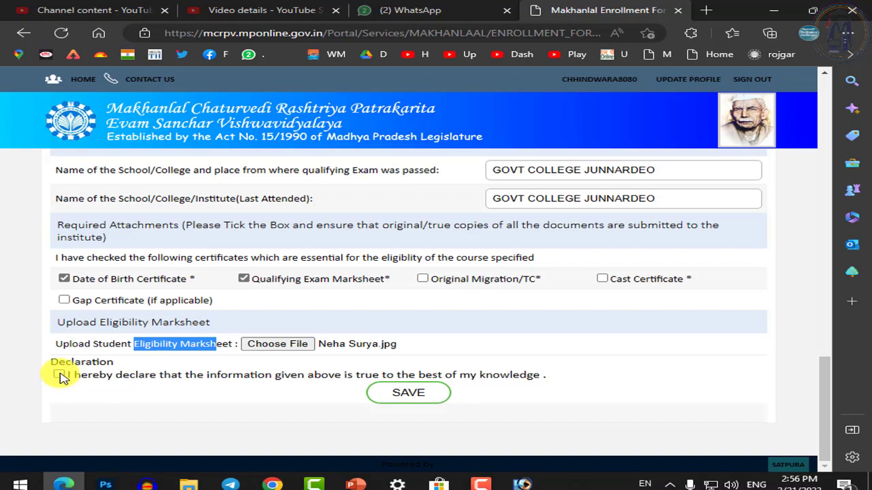
Tick the declaration that the information given is true
{"action": "scroll", "coordinate": [229, 346], "scroll_direction": "up", "scroll_amount": 15}
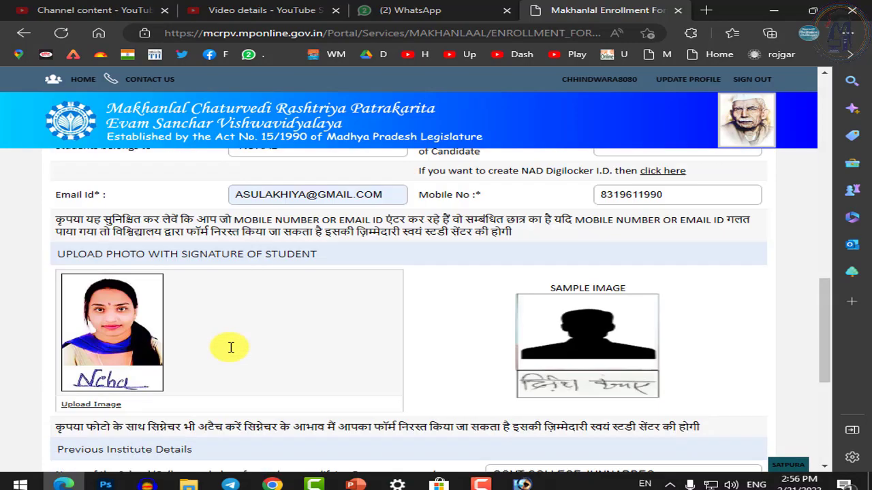
{"action": "scroll", "coordinate": [235, 352], "scroll_direction": "down", "scroll_amount": 15}
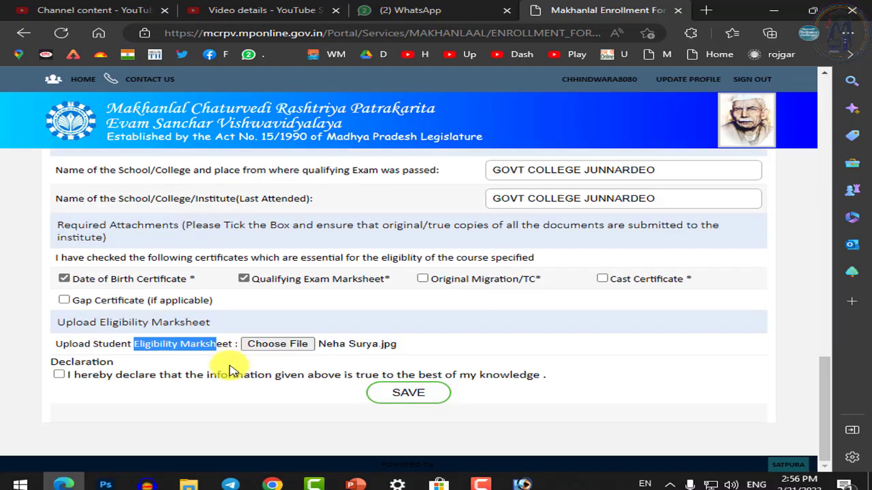
{"action": "left_click", "coordinate": [57, 375]}
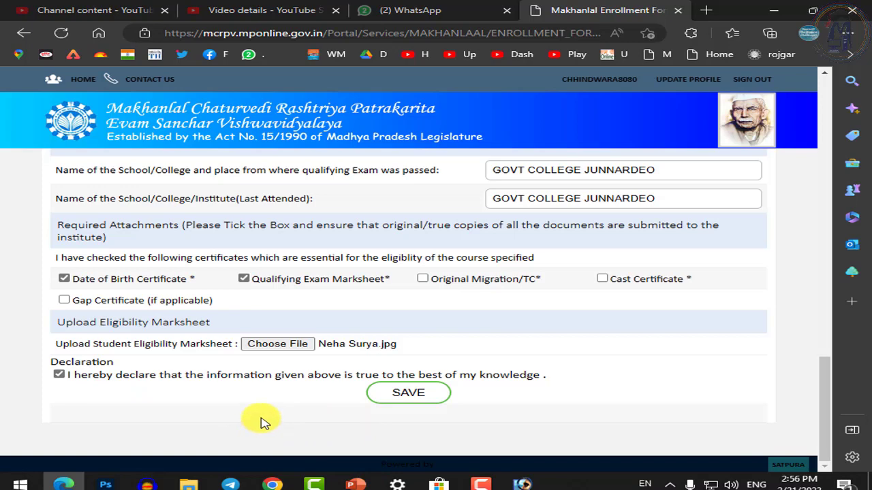
Review the whole enrollment form and submit it with SAVE
{"action": "scroll", "coordinate": [269, 425], "scroll_direction": "up", "scroll_amount": 4}
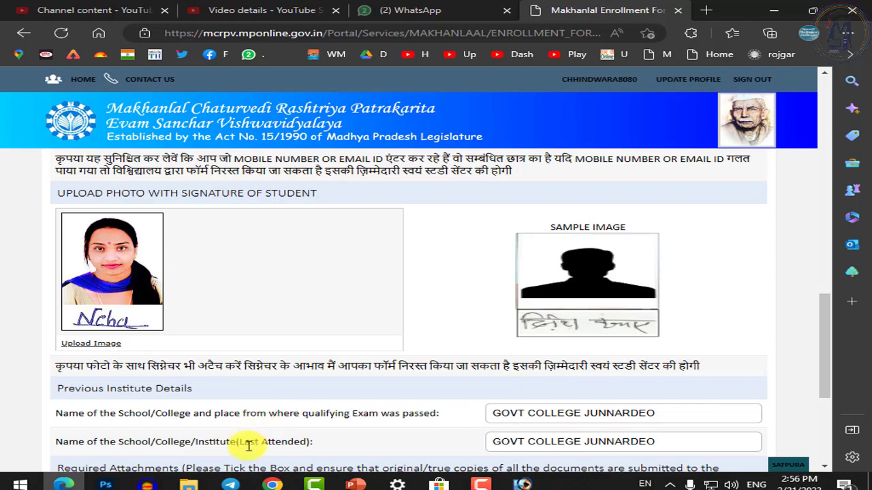
{"action": "scroll", "coordinate": [249, 444], "scroll_direction": "down", "scroll_amount": 4}
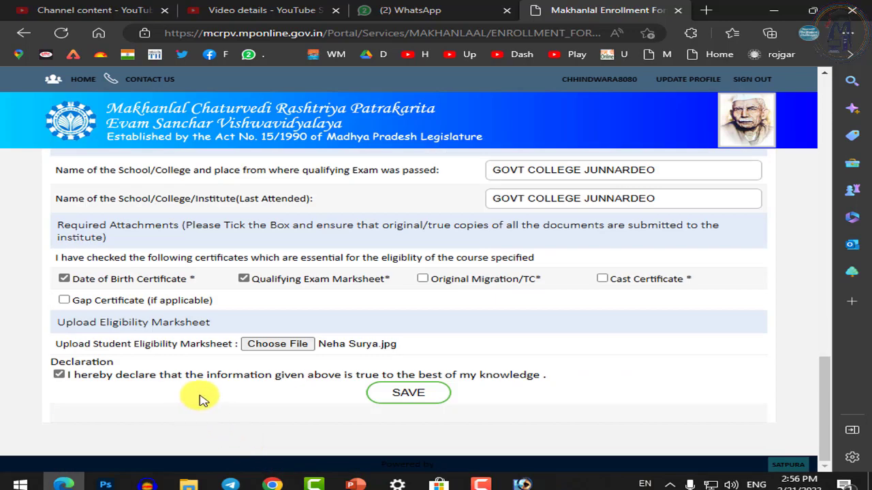
{"action": "scroll", "coordinate": [200, 396], "scroll_direction": "up", "scroll_amount": 4}
{"action": "scroll", "coordinate": [171, 386], "scroll_direction": "up", "scroll_amount": 5}
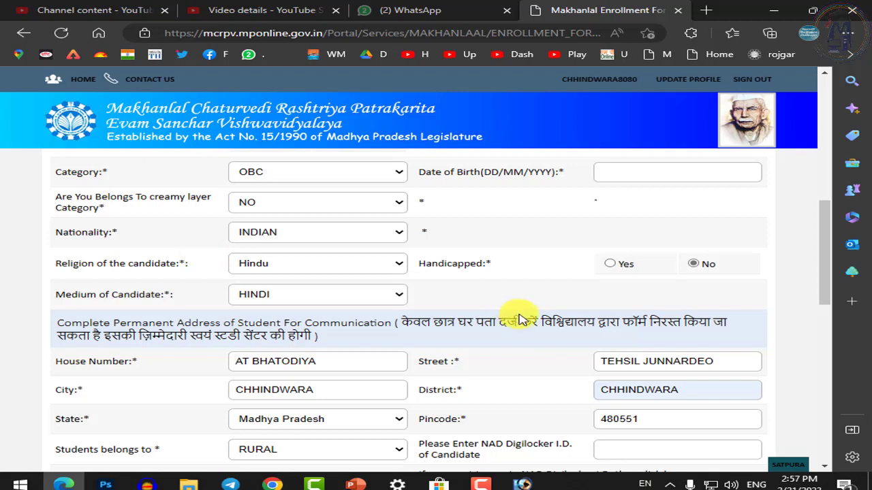
{"action": "scroll", "coordinate": [504, 314], "scroll_direction": "up", "scroll_amount": 10}
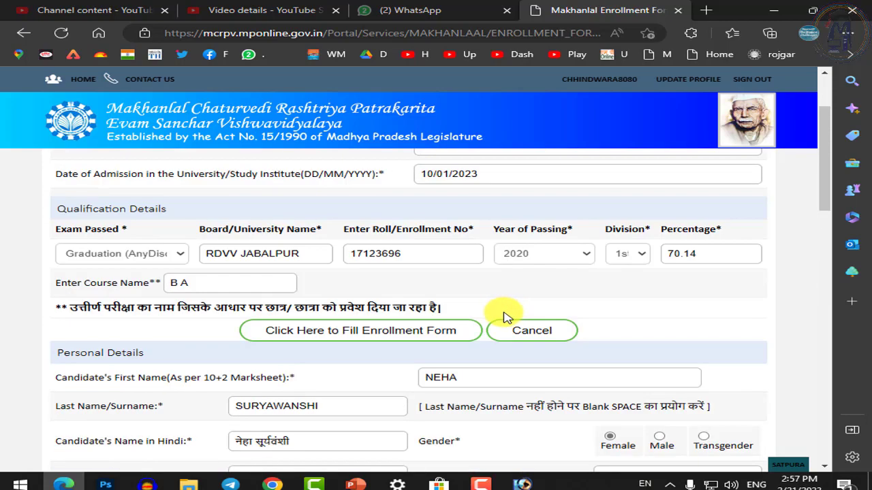
{"action": "scroll", "coordinate": [399, 306], "scroll_direction": "down", "scroll_amount": 5}
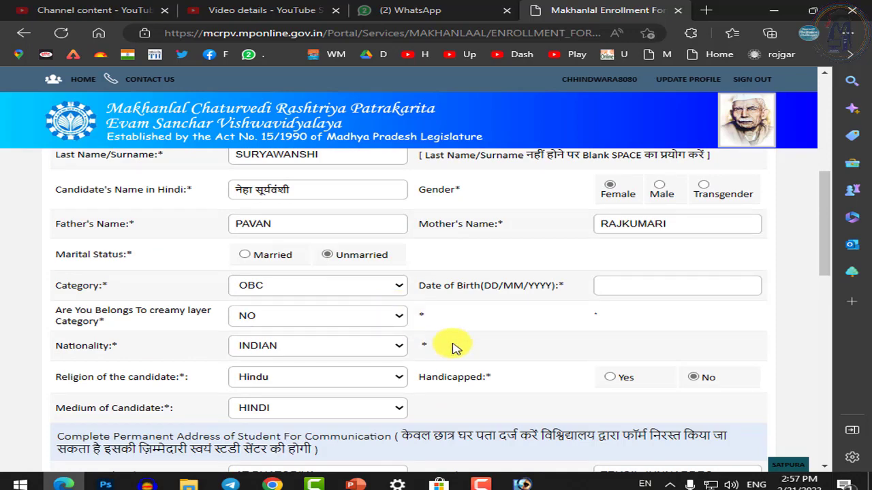
{"action": "scroll", "coordinate": [455, 347], "scroll_direction": "up", "scroll_amount": 2}
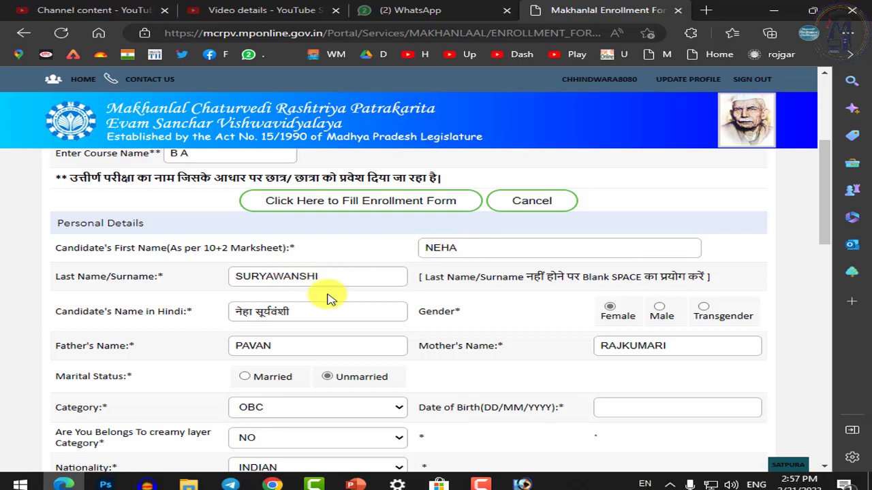
{"action": "scroll", "coordinate": [384, 391], "scroll_direction": "down", "scroll_amount": 5}
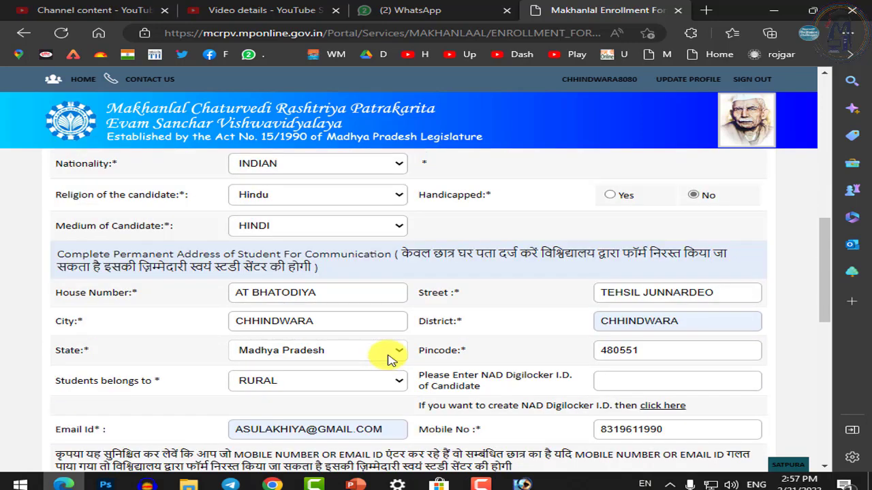
{"action": "scroll", "coordinate": [388, 357], "scroll_direction": "down", "scroll_amount": 5}
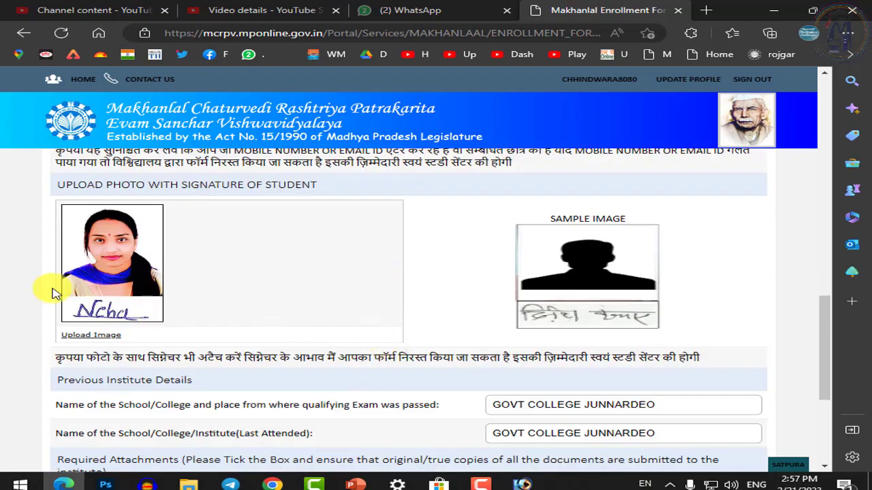
{"action": "scroll", "coordinate": [165, 306], "scroll_direction": "up", "scroll_amount": 5}
{"action": "scroll", "coordinate": [103, 242], "scroll_direction": "down", "scroll_amount": 6}
{"action": "scroll", "coordinate": [104, 242], "scroll_direction": "up", "scroll_amount": 2}
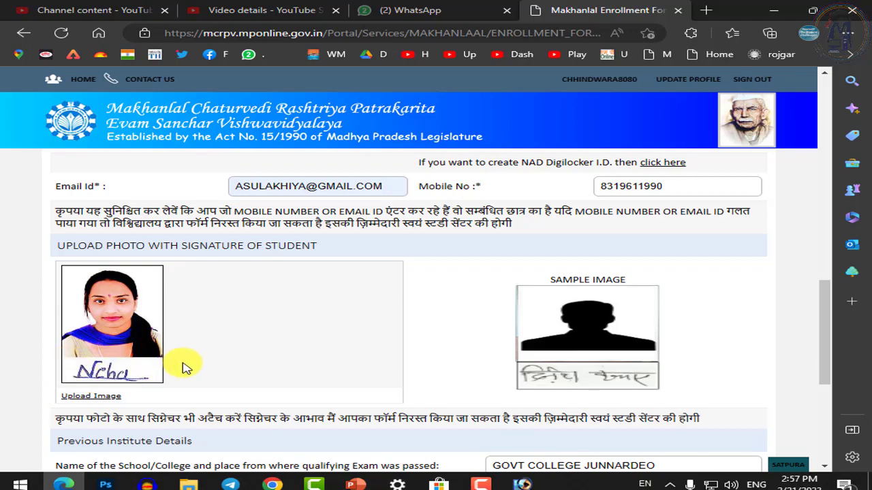
{"action": "scroll", "coordinate": [184, 364], "scroll_direction": "down", "scroll_amount": 4}
{"action": "left_click", "coordinate": [407, 401]}
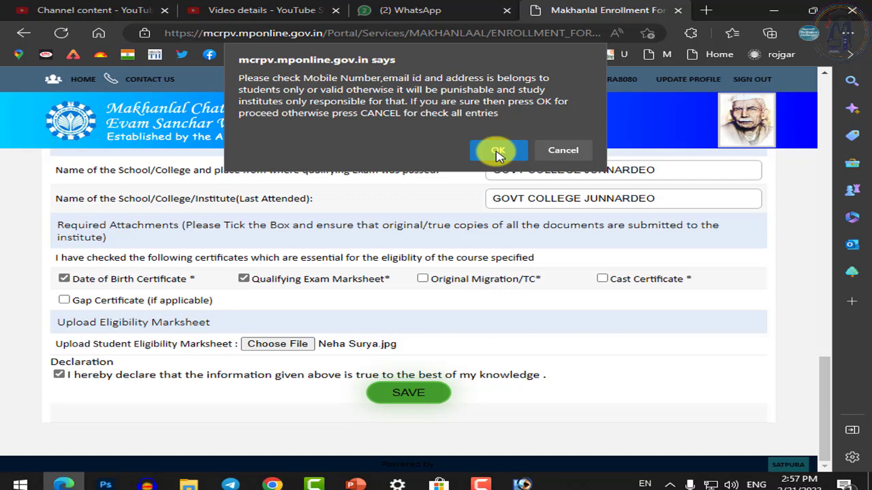
Confirm the contact-details warning and dismiss the invalid DateTime alert
{"action": "left_click", "coordinate": [497, 151]}
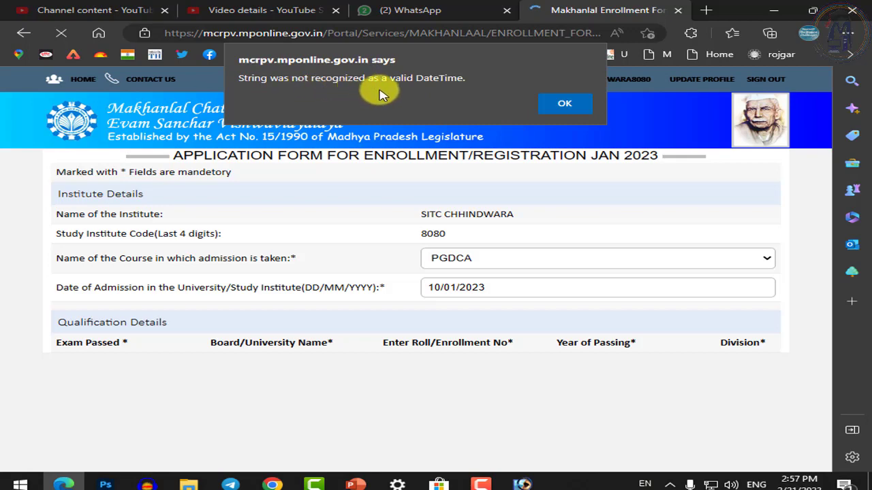
{"action": "left_click", "coordinate": [566, 106]}
{"action": "scroll", "coordinate": [476, 362], "scroll_direction": "down", "scroll_amount": 4}
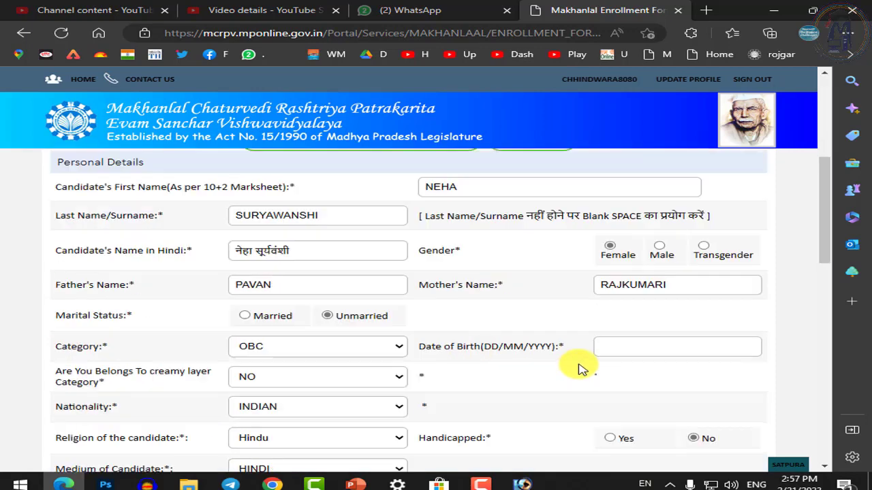
{"action": "scroll", "coordinate": [545, 347], "scroll_direction": "down", "scroll_amount": 1}
{"action": "left_click", "coordinate": [617, 284]}
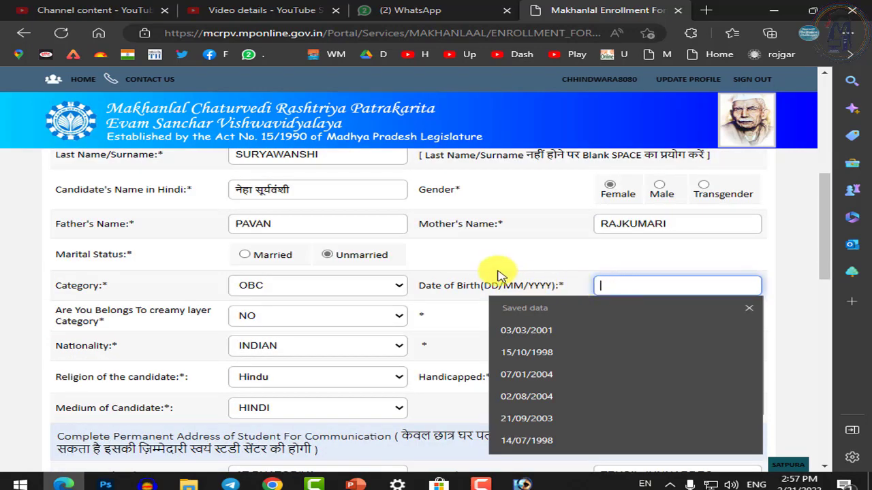
{"action": "left_click", "coordinate": [472, 262]}
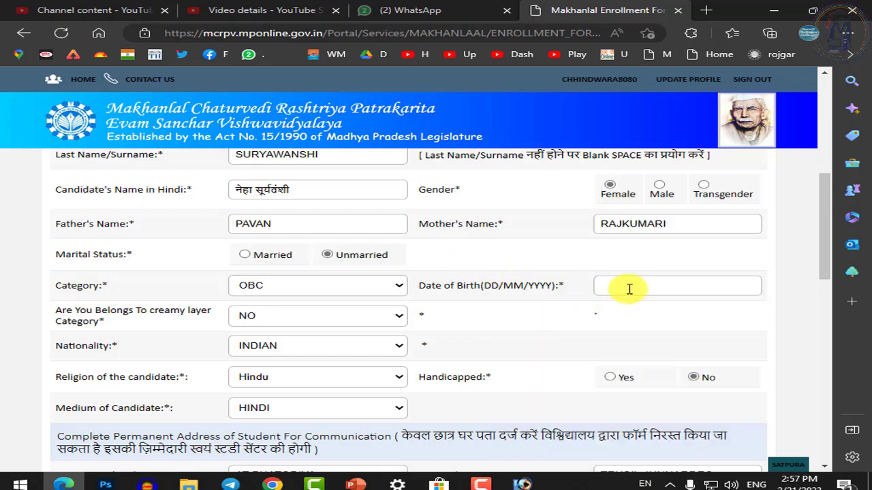
{"action": "left_click", "coordinate": [630, 289]}
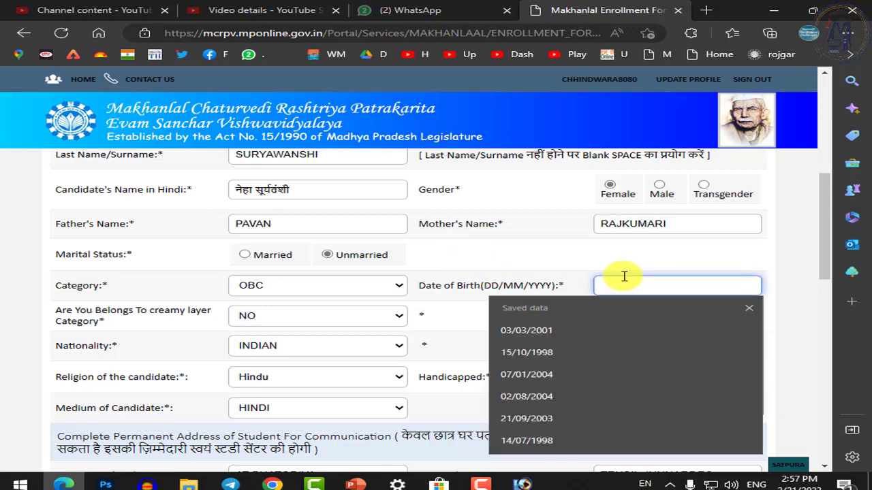
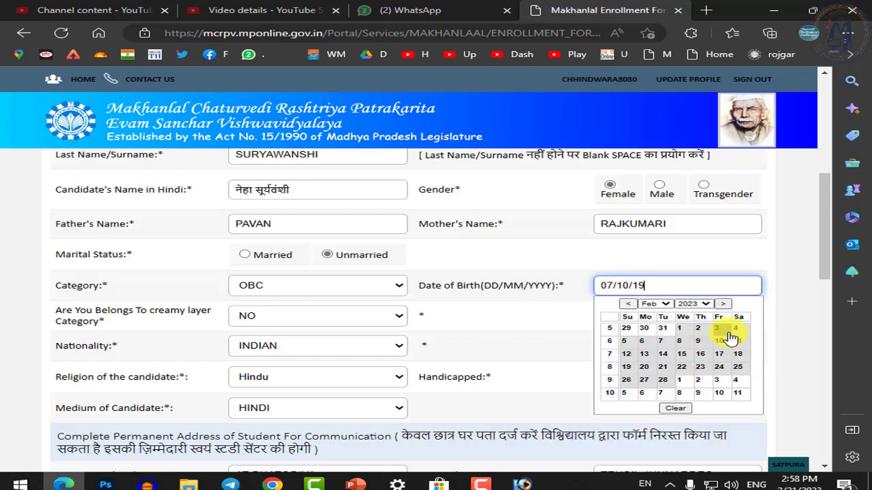
{"action": "left_click", "coordinate": [513, 337]}
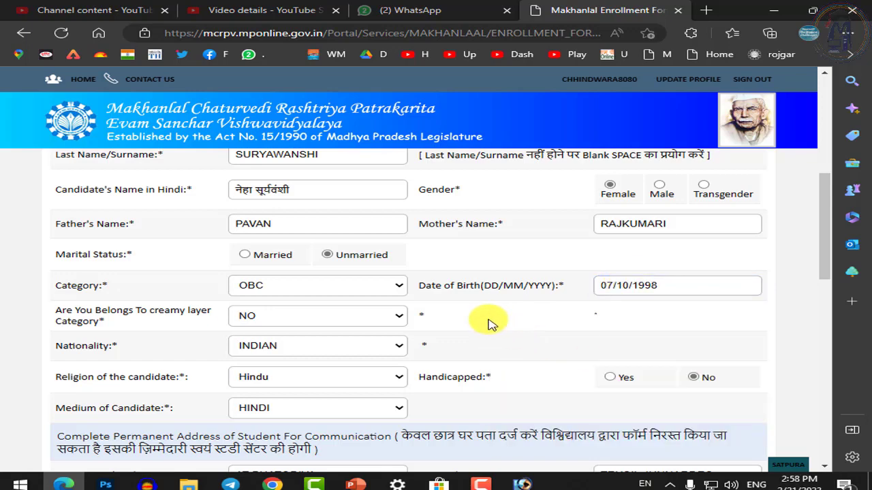
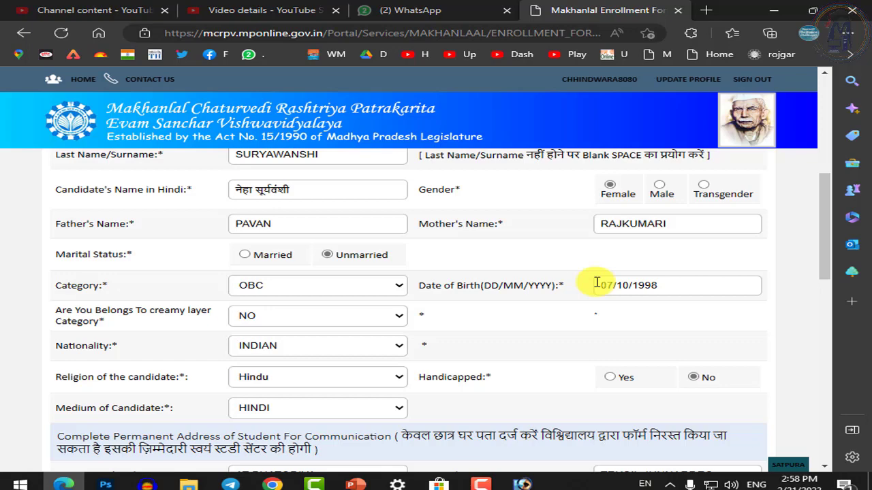
Upload the student's photo with signature, cropped to include both the face and the signature
{"action": "scroll", "coordinate": [613, 299], "scroll_direction": "up", "scroll_amount": 5}
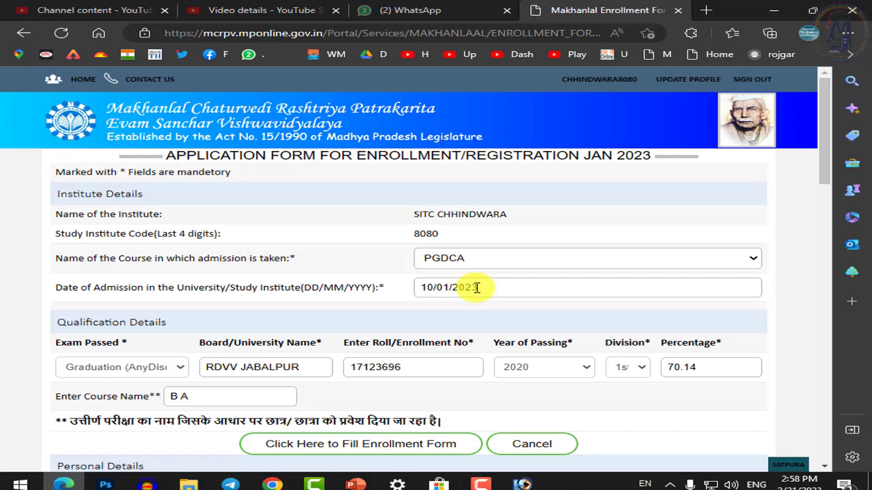
{"action": "scroll", "coordinate": [477, 287], "scroll_direction": "down", "scroll_amount": 5}
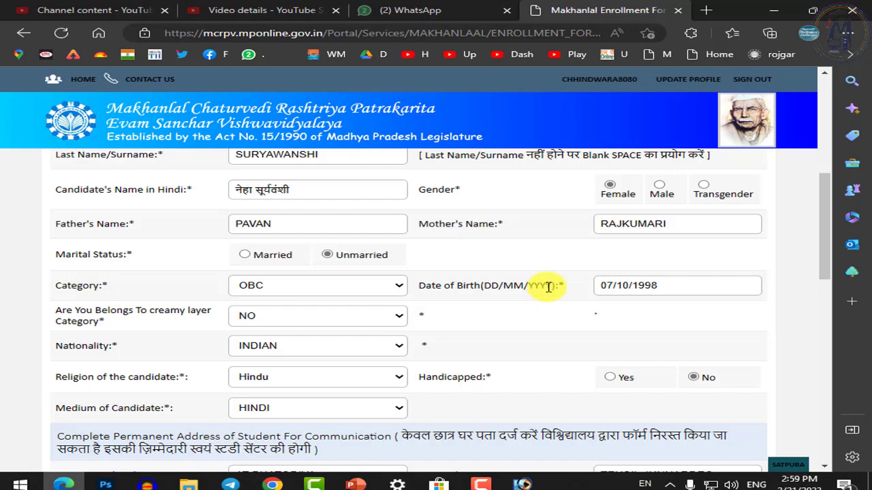
{"action": "scroll", "coordinate": [548, 303], "scroll_direction": "down", "scroll_amount": 4}
{"action": "scroll", "coordinate": [549, 314], "scroll_direction": "down", "scroll_amount": 3}
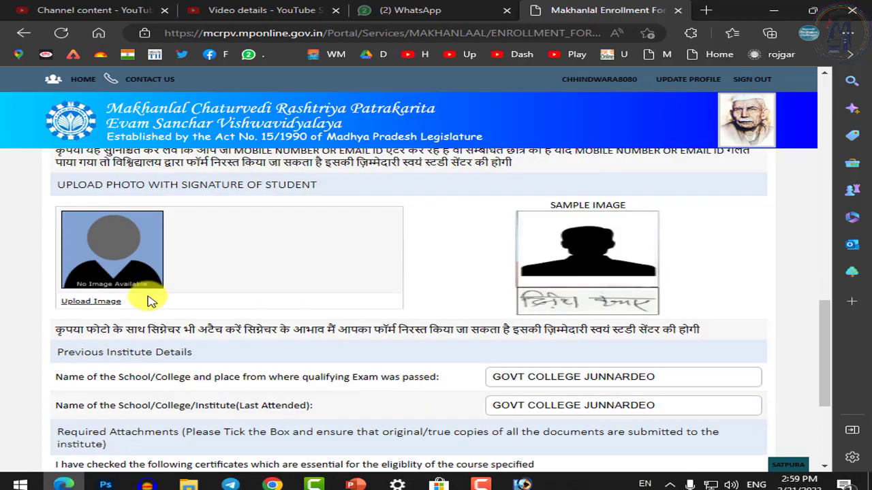
{"action": "left_click", "coordinate": [92, 301]}
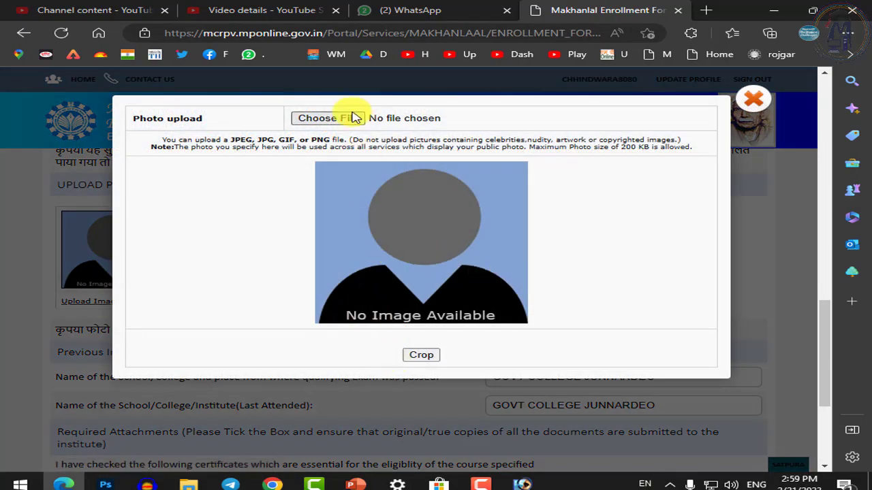
{"action": "left_click", "coordinate": [352, 118]}
{"action": "double_click", "coordinate": [487, 216]}
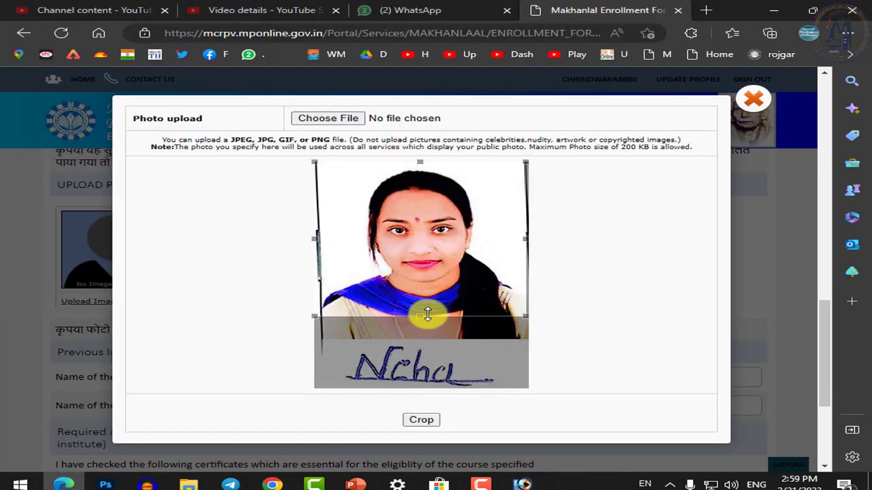
{"action": "left_click_drag", "start_coordinate": [426, 313], "coordinate": [453, 402]}
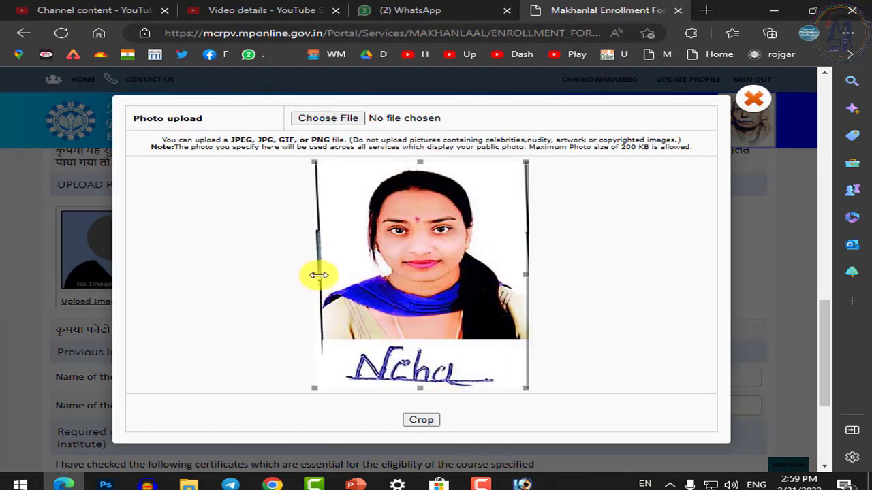
{"action": "left_click_drag", "start_coordinate": [317, 274], "coordinate": [327, 274]}
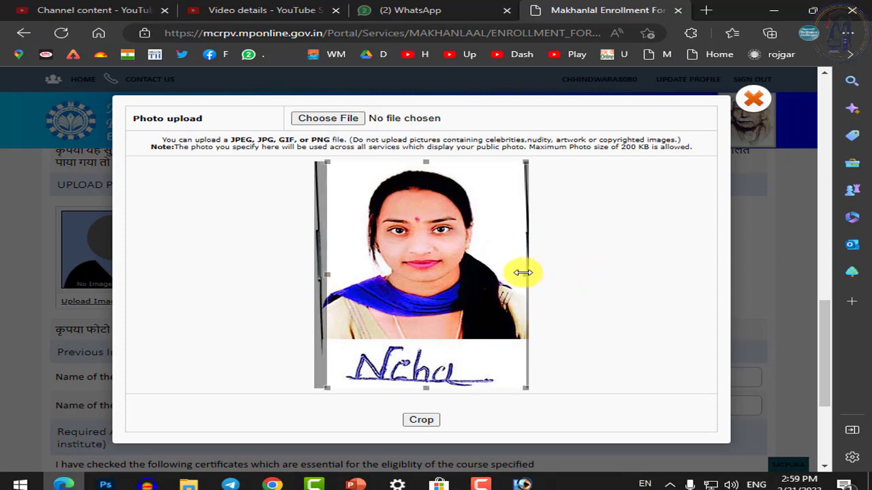
{"action": "left_click_drag", "start_coordinate": [525, 274], "coordinate": [520, 275]}
{"action": "left_click", "coordinate": [421, 422]}
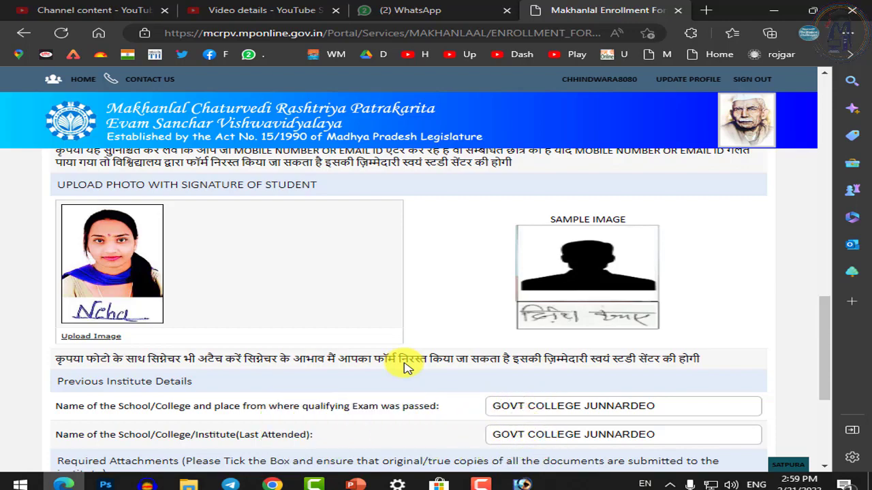
Attach the student's marksheet scan under Upload Eligibility Marksheet
{"action": "scroll", "coordinate": [423, 401], "scroll_direction": "down", "scroll_amount": 3}
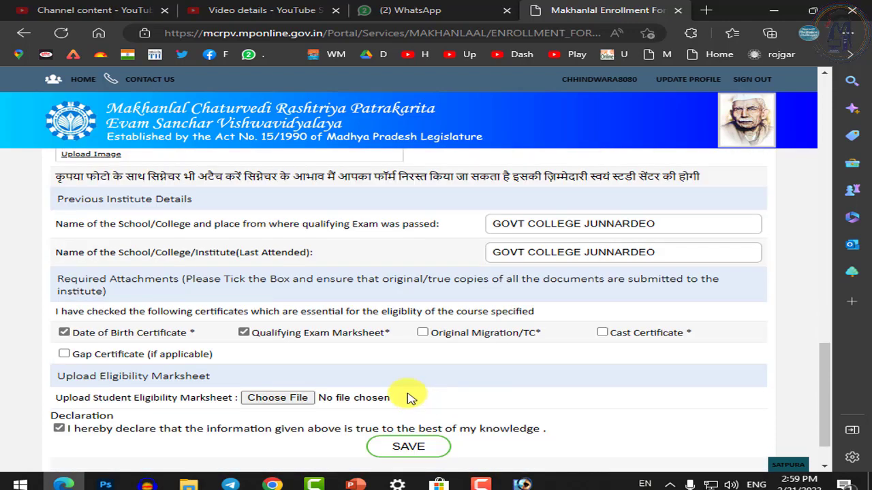
{"action": "scroll", "coordinate": [504, 367], "scroll_direction": "up", "scroll_amount": 1}
{"action": "scroll", "coordinate": [524, 344], "scroll_direction": "up", "scroll_amount": 1}
{"action": "scroll", "coordinate": [529, 331], "scroll_direction": "down", "scroll_amount": 3}
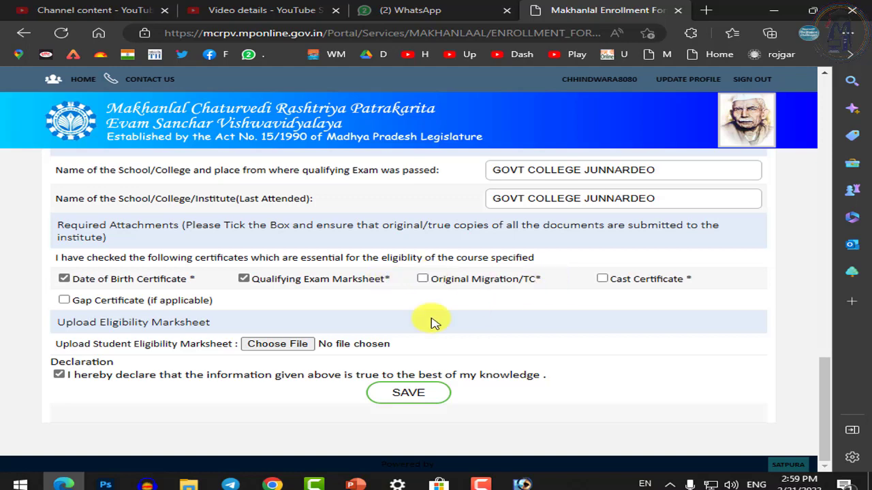
{"action": "left_click", "coordinate": [289, 345]}
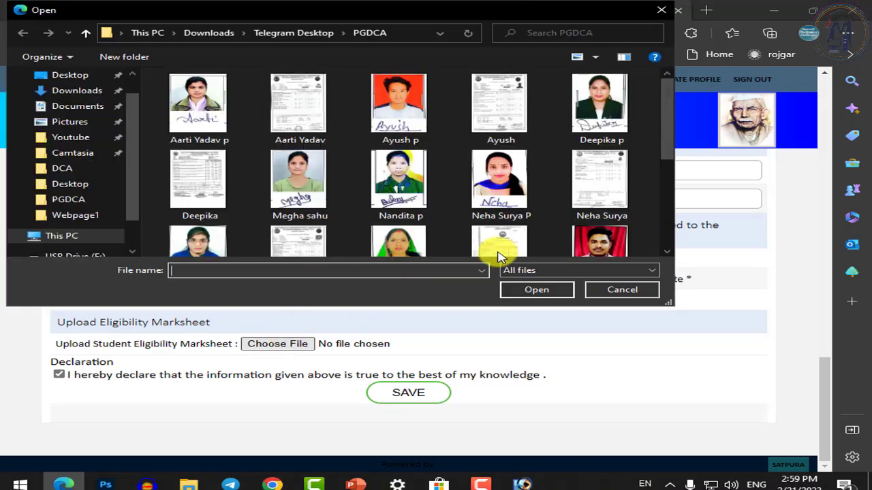
{"action": "left_click", "coordinate": [606, 209]}
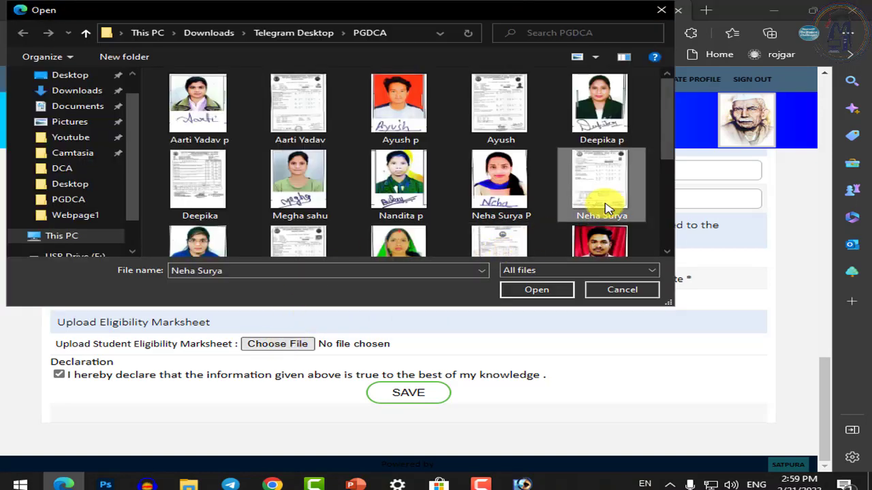
{"action": "left_click", "coordinate": [543, 297]}
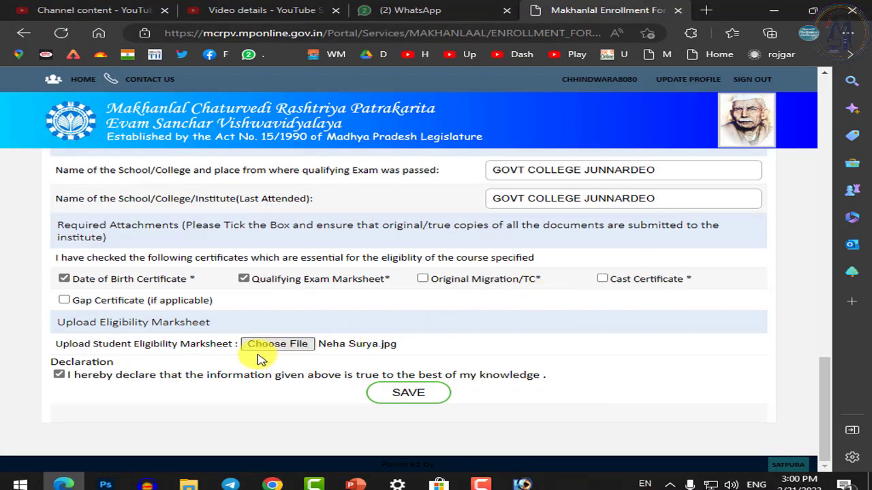
{"action": "left_click", "coordinate": [406, 402]}
Submit the completed enrollment form with SAVE
{"action": "scroll", "coordinate": [416, 368], "scroll_direction": "up", "scroll_amount": 15}
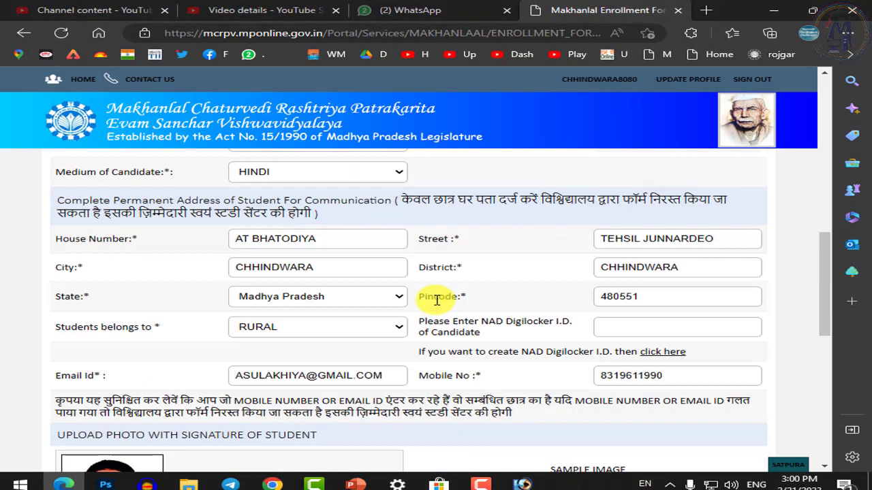
{"action": "scroll", "coordinate": [436, 307], "scroll_direction": "down", "scroll_amount": 15}
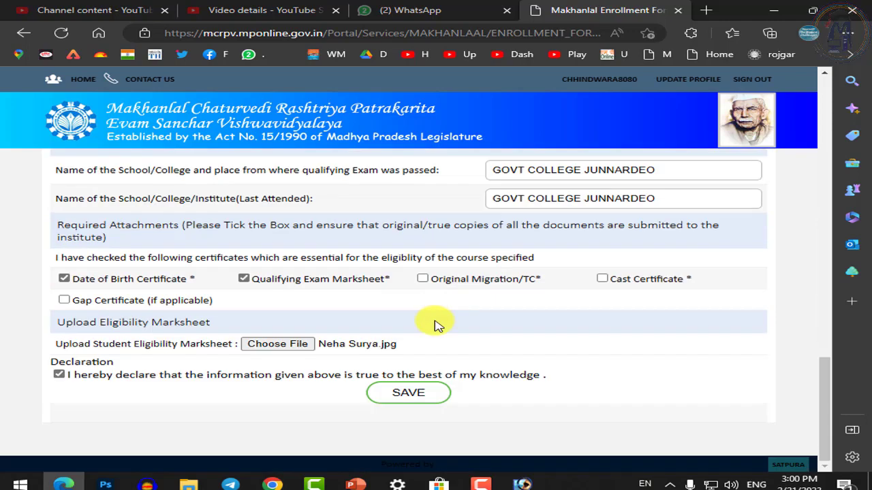
{"action": "left_click", "coordinate": [434, 396]}
Confirm the save alert and review the View Enrollment Details page
{"action": "left_click", "coordinate": [502, 151]}
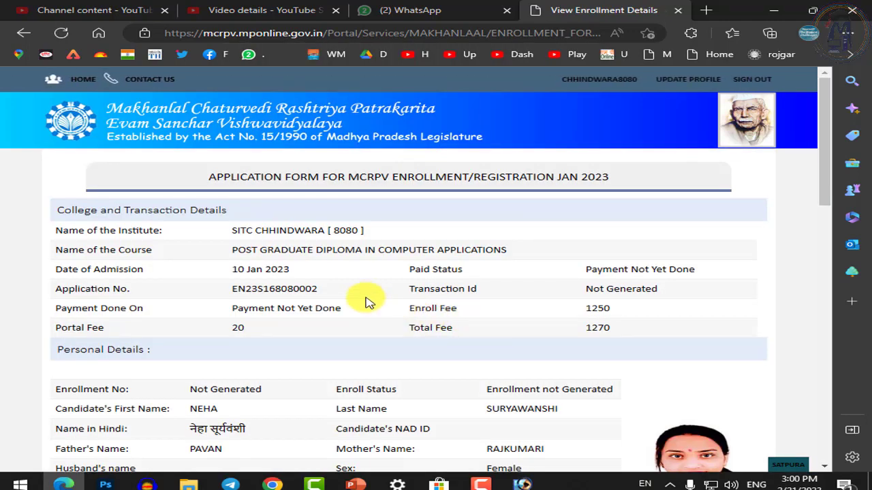
{"action": "scroll", "coordinate": [366, 300], "scroll_direction": "down", "scroll_amount": 3}
{"action": "scroll", "coordinate": [285, 275], "scroll_direction": "up", "scroll_amount": 2}
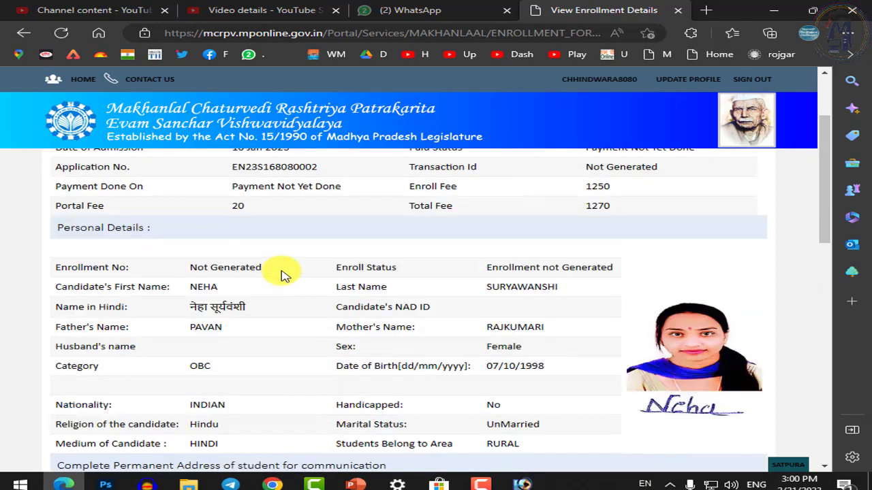
{"action": "scroll", "coordinate": [285, 275], "scroll_direction": "down", "scroll_amount": 2}
{"action": "scroll", "coordinate": [229, 270], "scroll_direction": "up", "scroll_amount": 4}
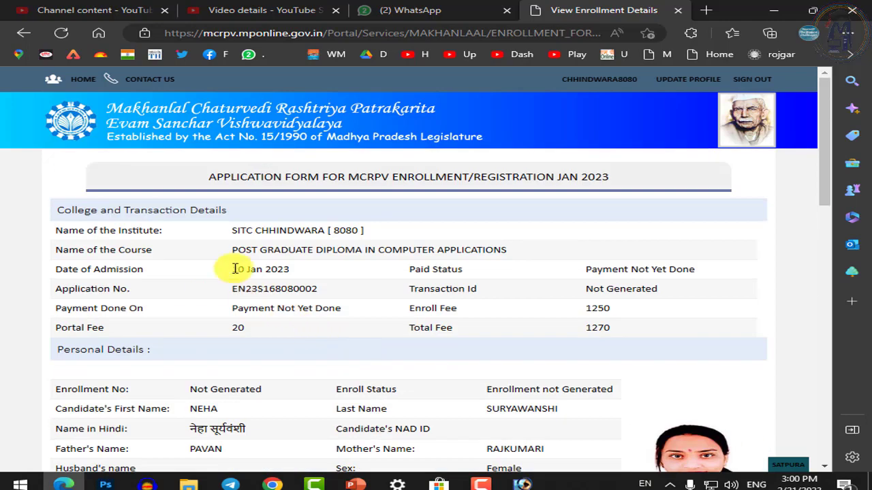
Highlight the new Application No. and the enrollment number's not-generated status
{"action": "double_click", "coordinate": [302, 289]}
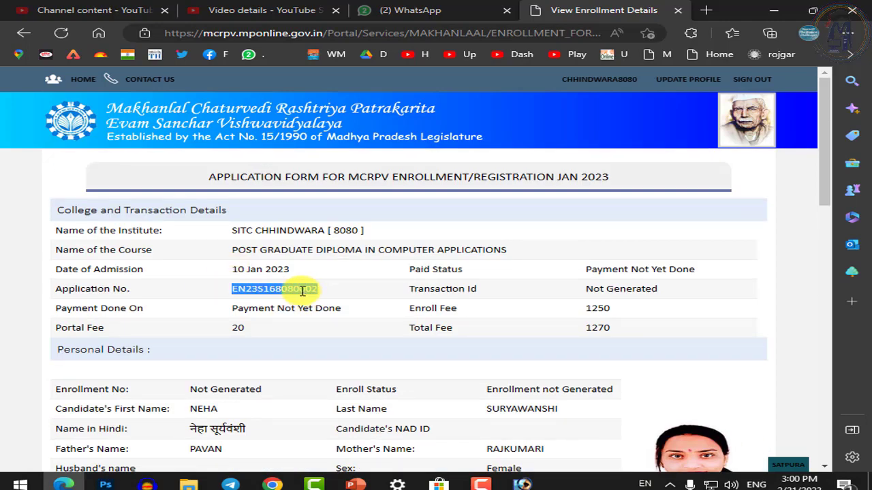
{"action": "scroll", "coordinate": [296, 293], "scroll_direction": "down", "scroll_amount": 5}
{"action": "scroll", "coordinate": [272, 286], "scroll_direction": "up", "scroll_amount": 2}
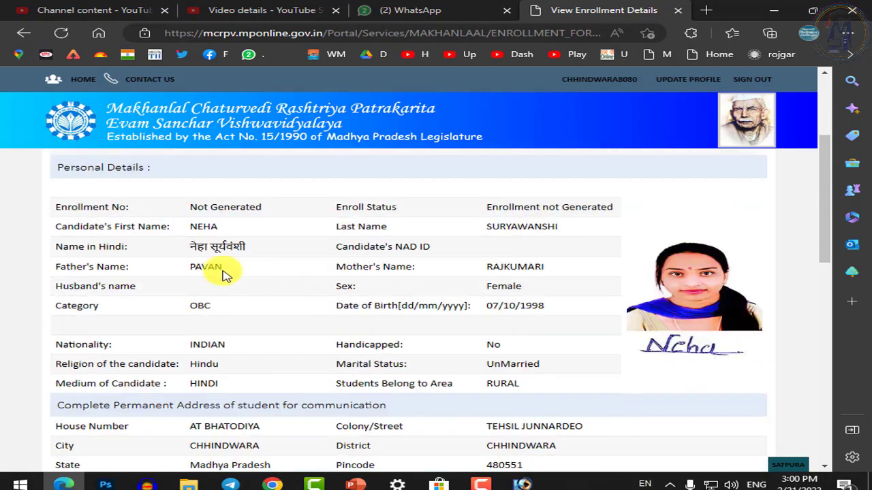
{"action": "left_click_drag", "start_coordinate": [190, 207], "coordinate": [252, 209]}
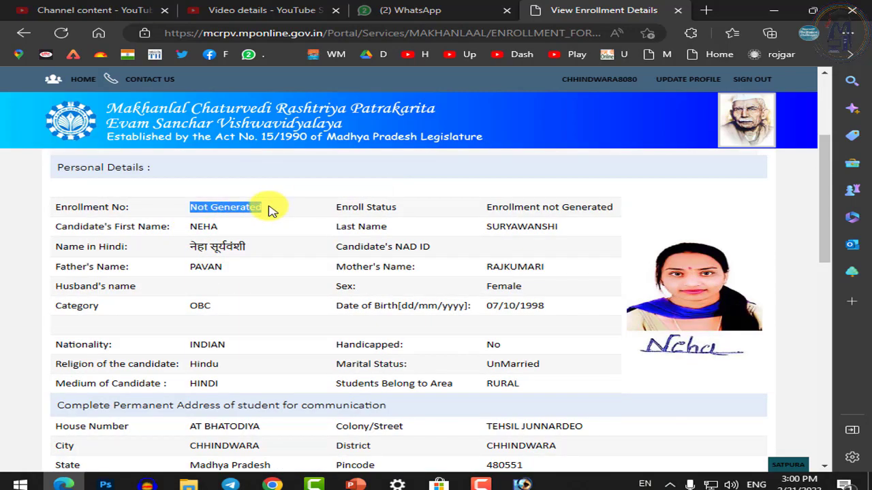
{"action": "left_click", "coordinate": [270, 210]}
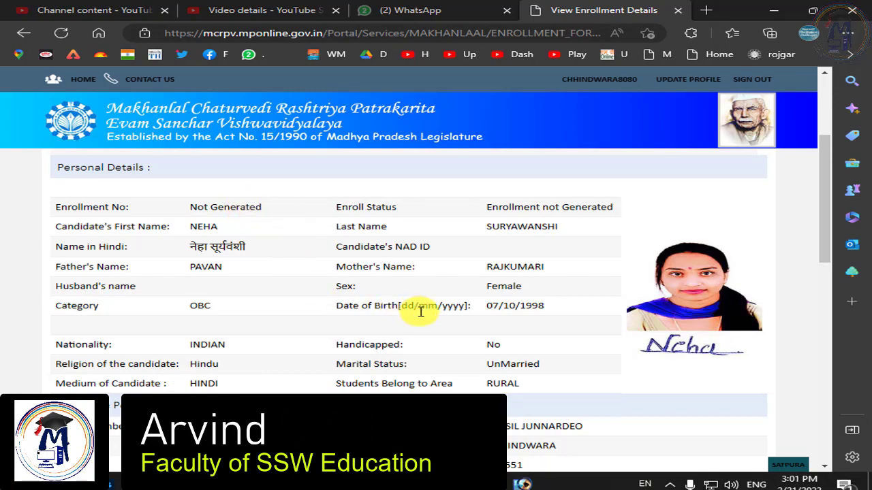
Open 'Click here to See Attached Marksheet' and scroll through the displayed marksheet
{"action": "scroll", "coordinate": [420, 311], "scroll_direction": "down", "scroll_amount": 10}
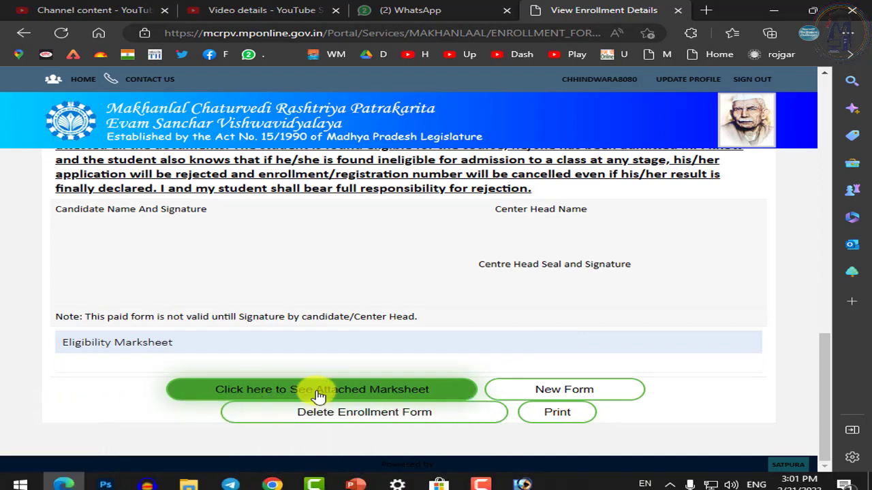
{"action": "left_click", "coordinate": [319, 395]}
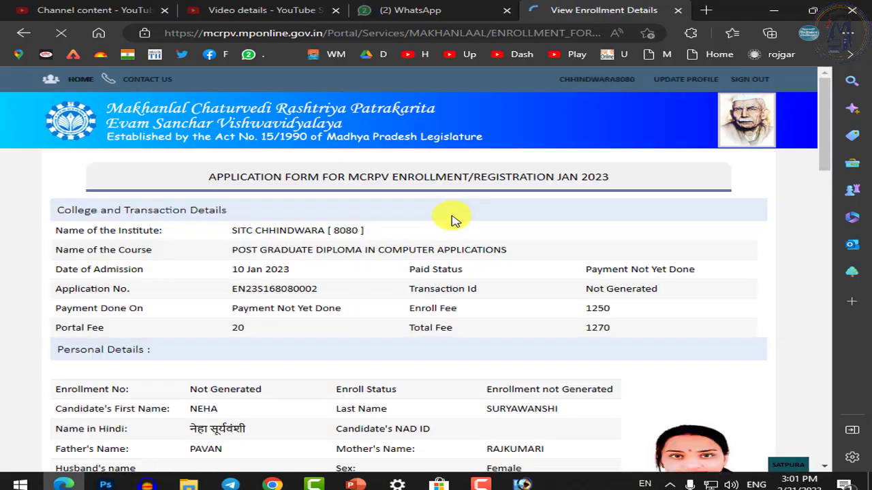
{"action": "scroll", "coordinate": [436, 306], "scroll_direction": "down", "scroll_amount": 15}
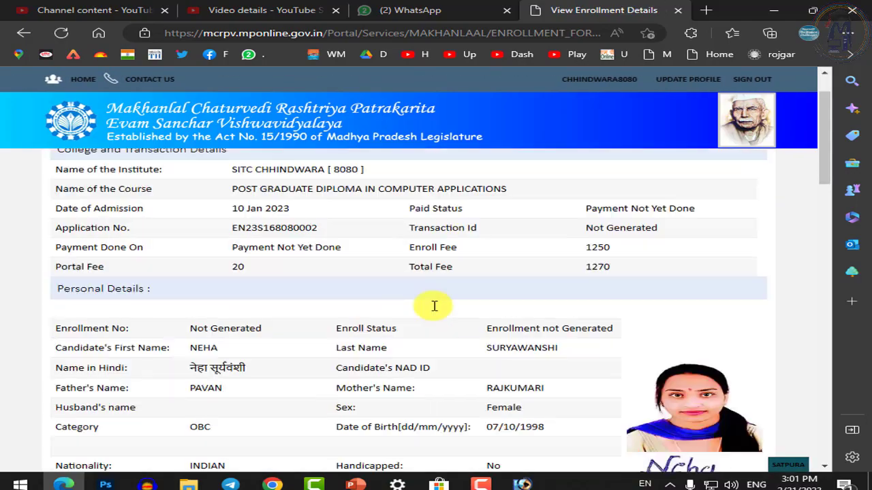
{"action": "scroll", "coordinate": [438, 317], "scroll_direction": "up", "scroll_amount": 3}
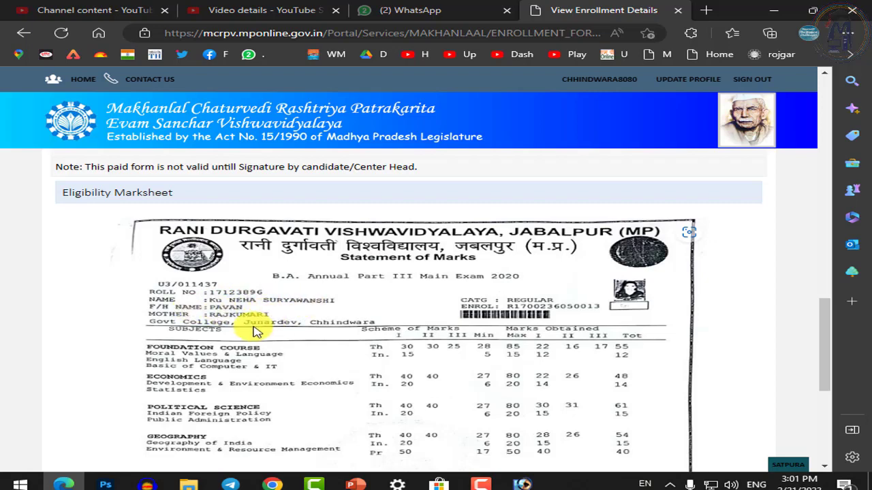
{"action": "scroll", "coordinate": [244, 335], "scroll_direction": "down", "scroll_amount": 5}
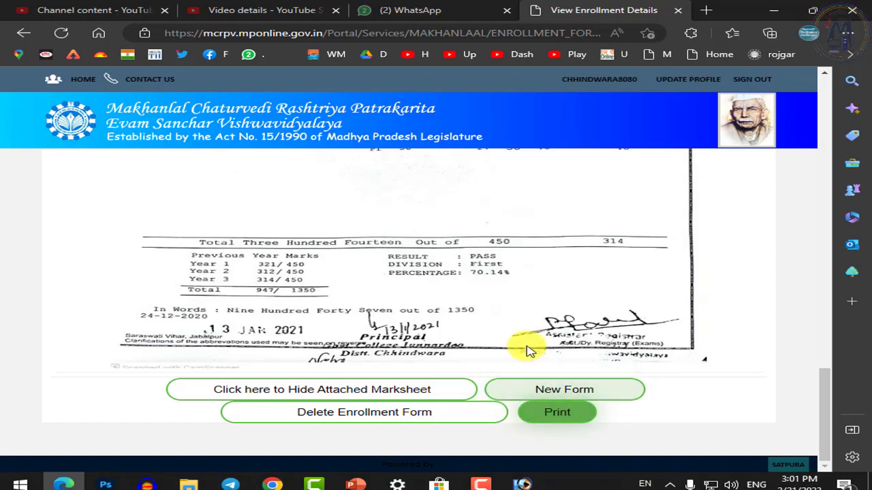
{"action": "scroll", "coordinate": [343, 232], "scroll_direction": "up", "scroll_amount": 6}
{"action": "scroll", "coordinate": [343, 232], "scroll_direction": "down", "scroll_amount": 3}
{"action": "scroll", "coordinate": [343, 232], "scroll_direction": "up", "scroll_amount": 9}
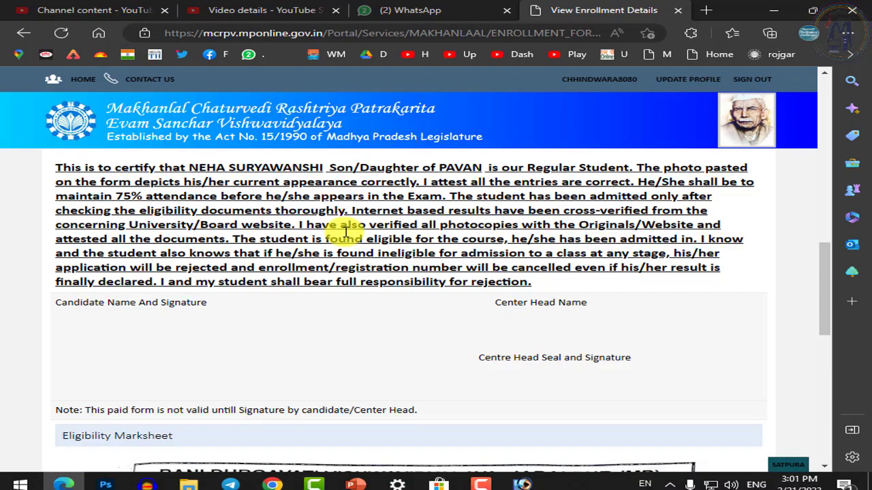